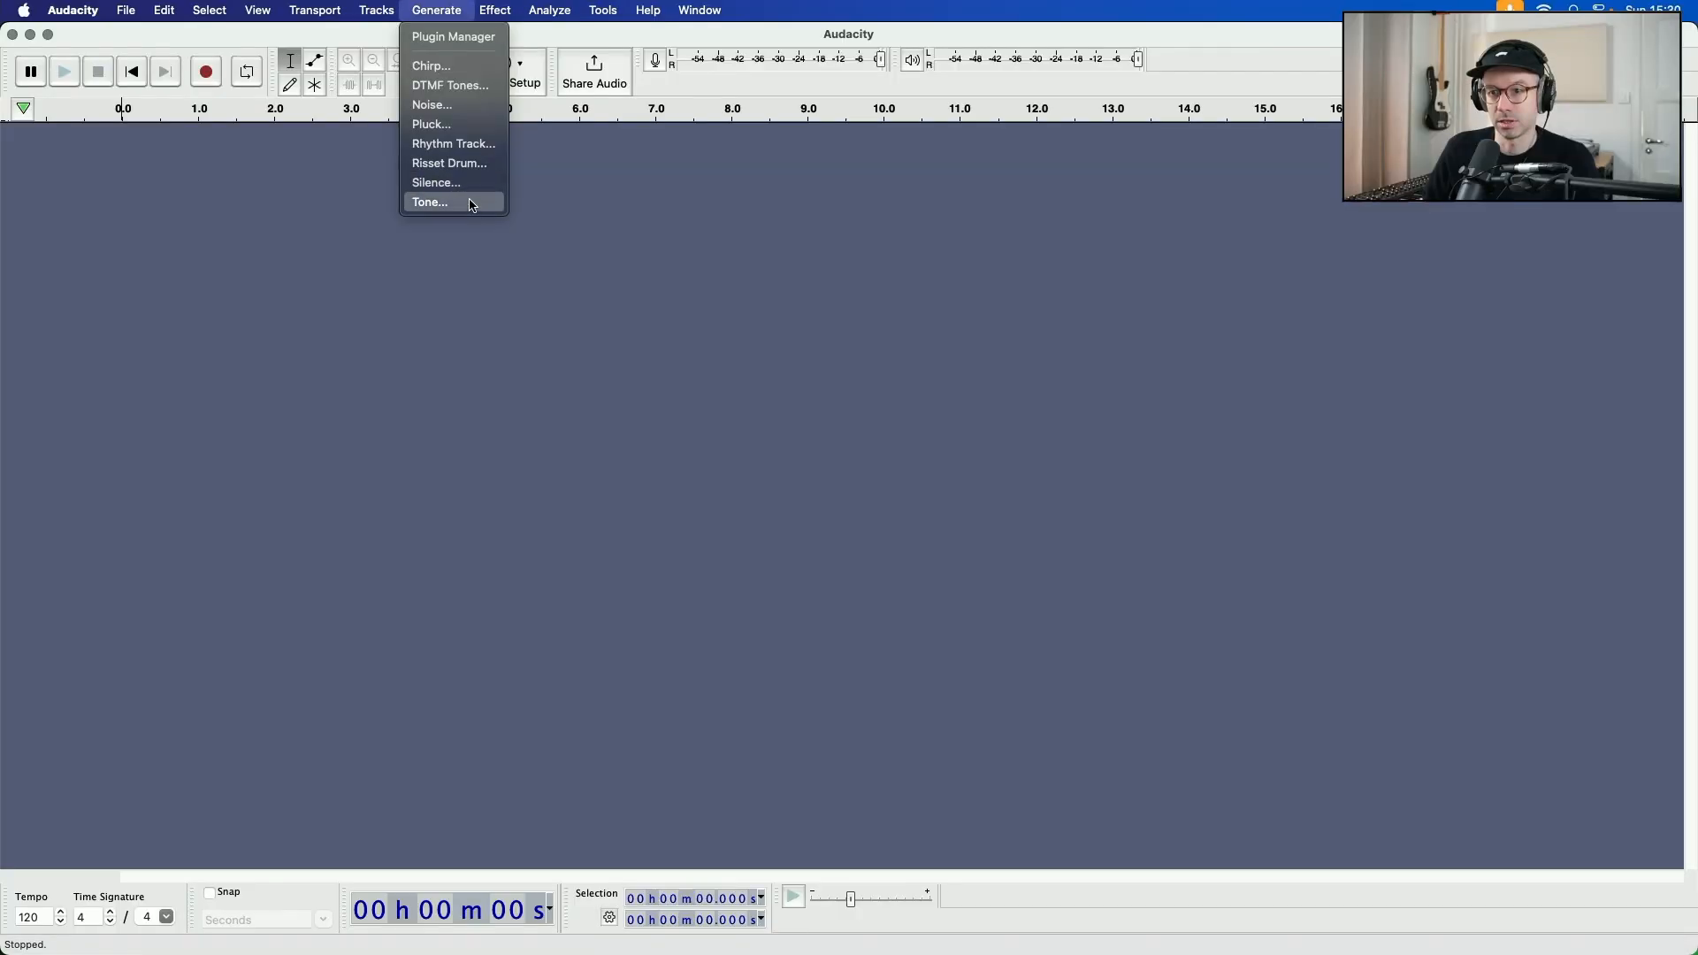
# Open the Pluck generator and preview the pluck at MIDI pitch 60 with abrupt and gradual fade-outs
pyautogui.click(473, 125)
pyautogui.moveTo(787, 427); pyautogui.dragTo(757, 364)
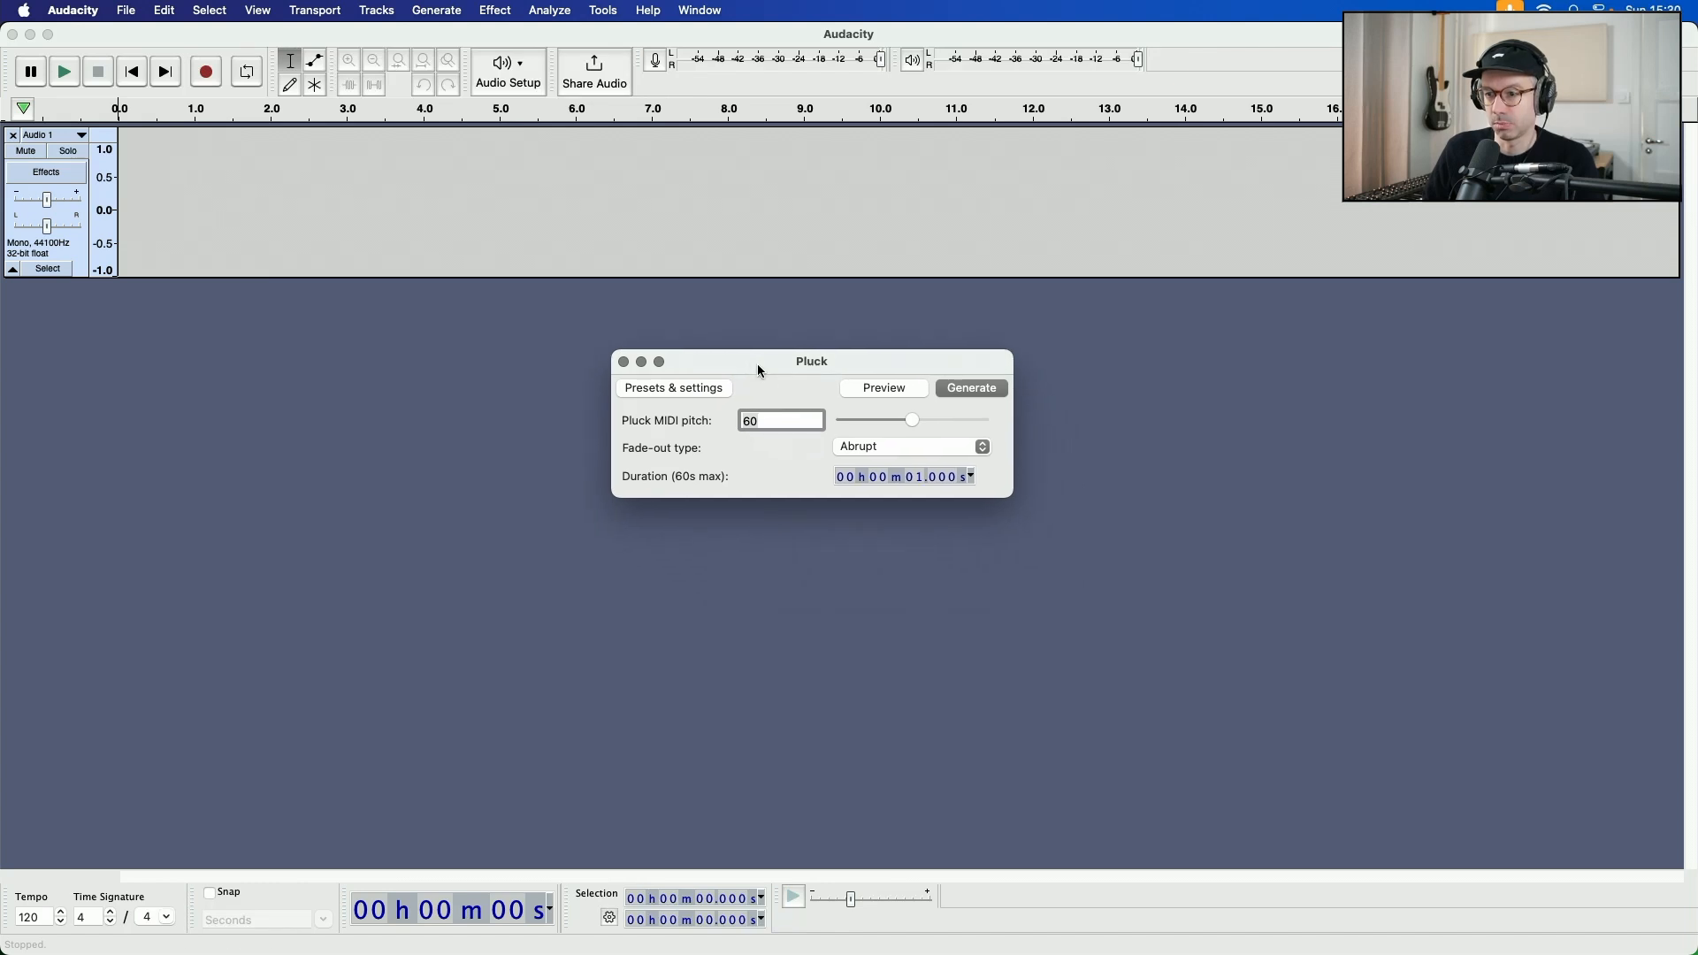
pyautogui.click(896, 388)
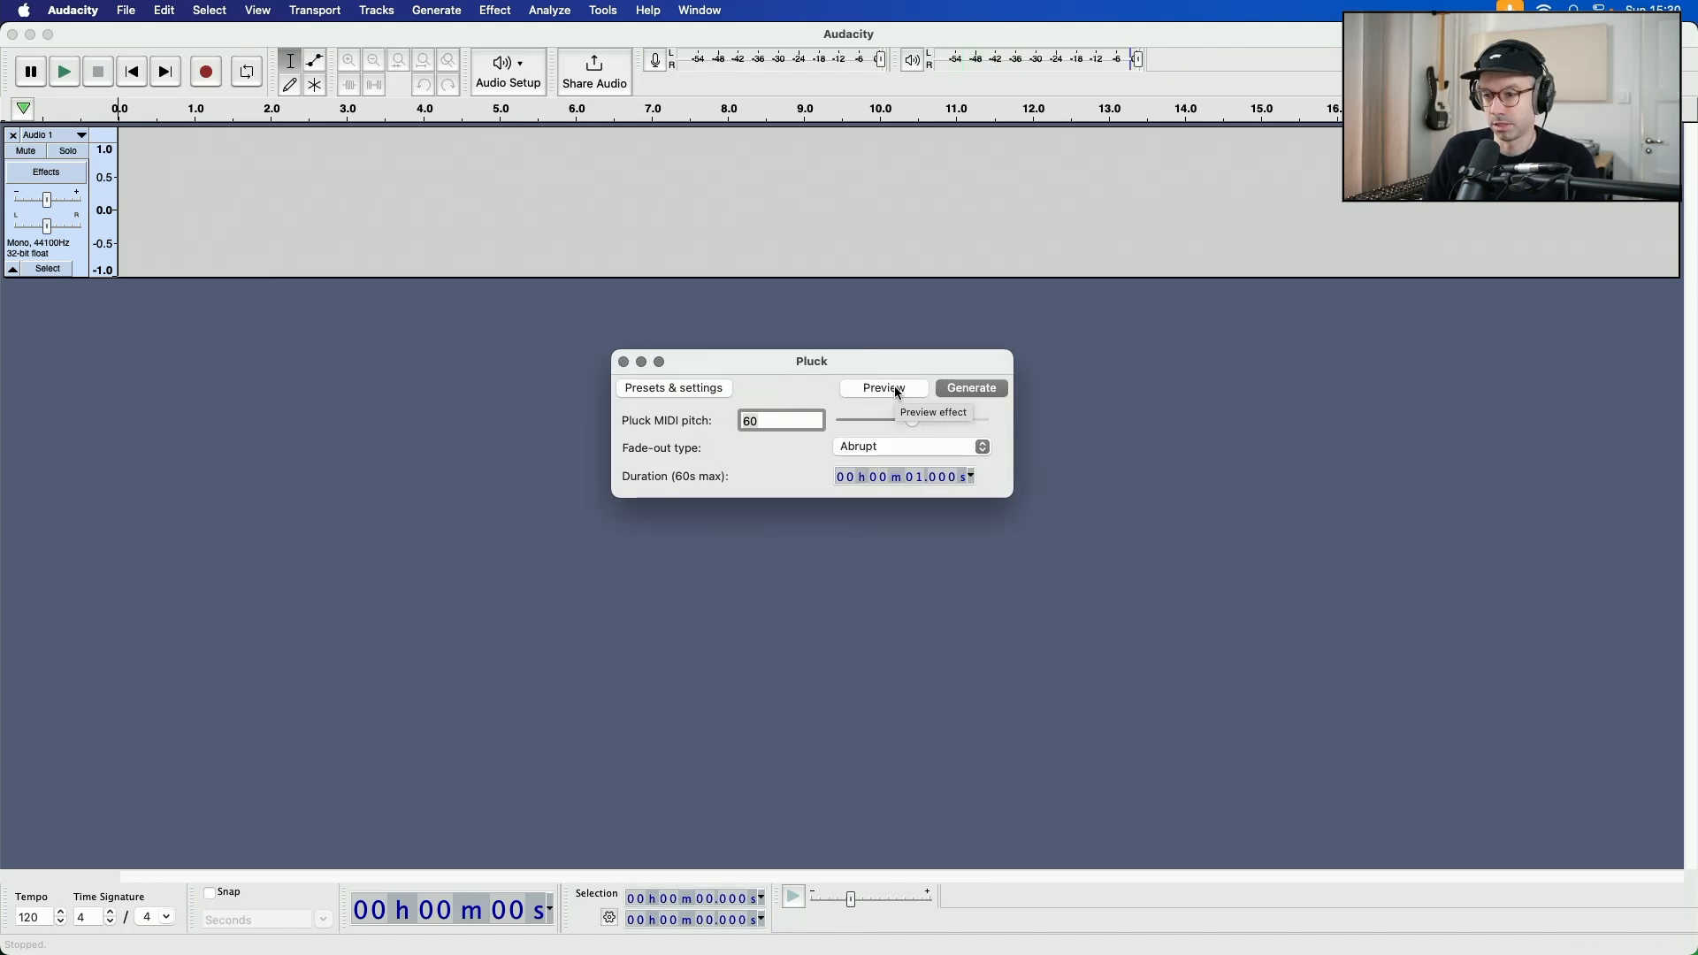
pyautogui.click(889, 390)
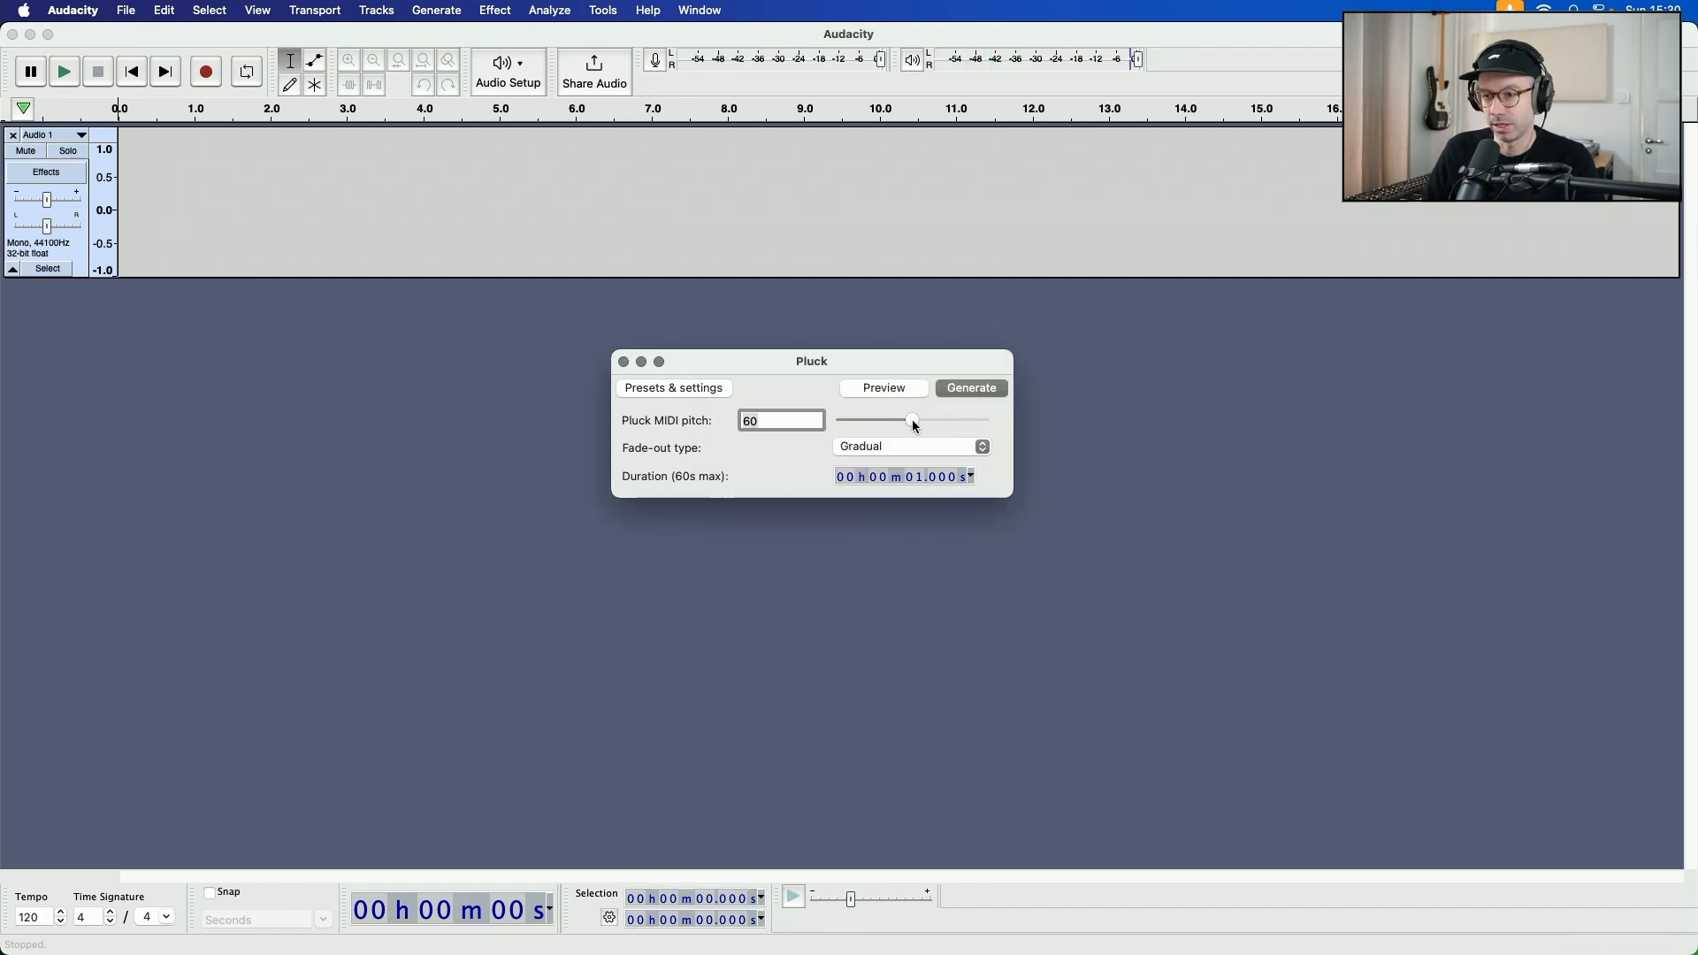
# Preview the gradual pluck at a lower MIDI pitch and at pitch 95, and close the generator without generating
pyautogui.moveTo(921, 425); pyautogui.dragTo(864, 425)
pyautogui.click(871, 391)
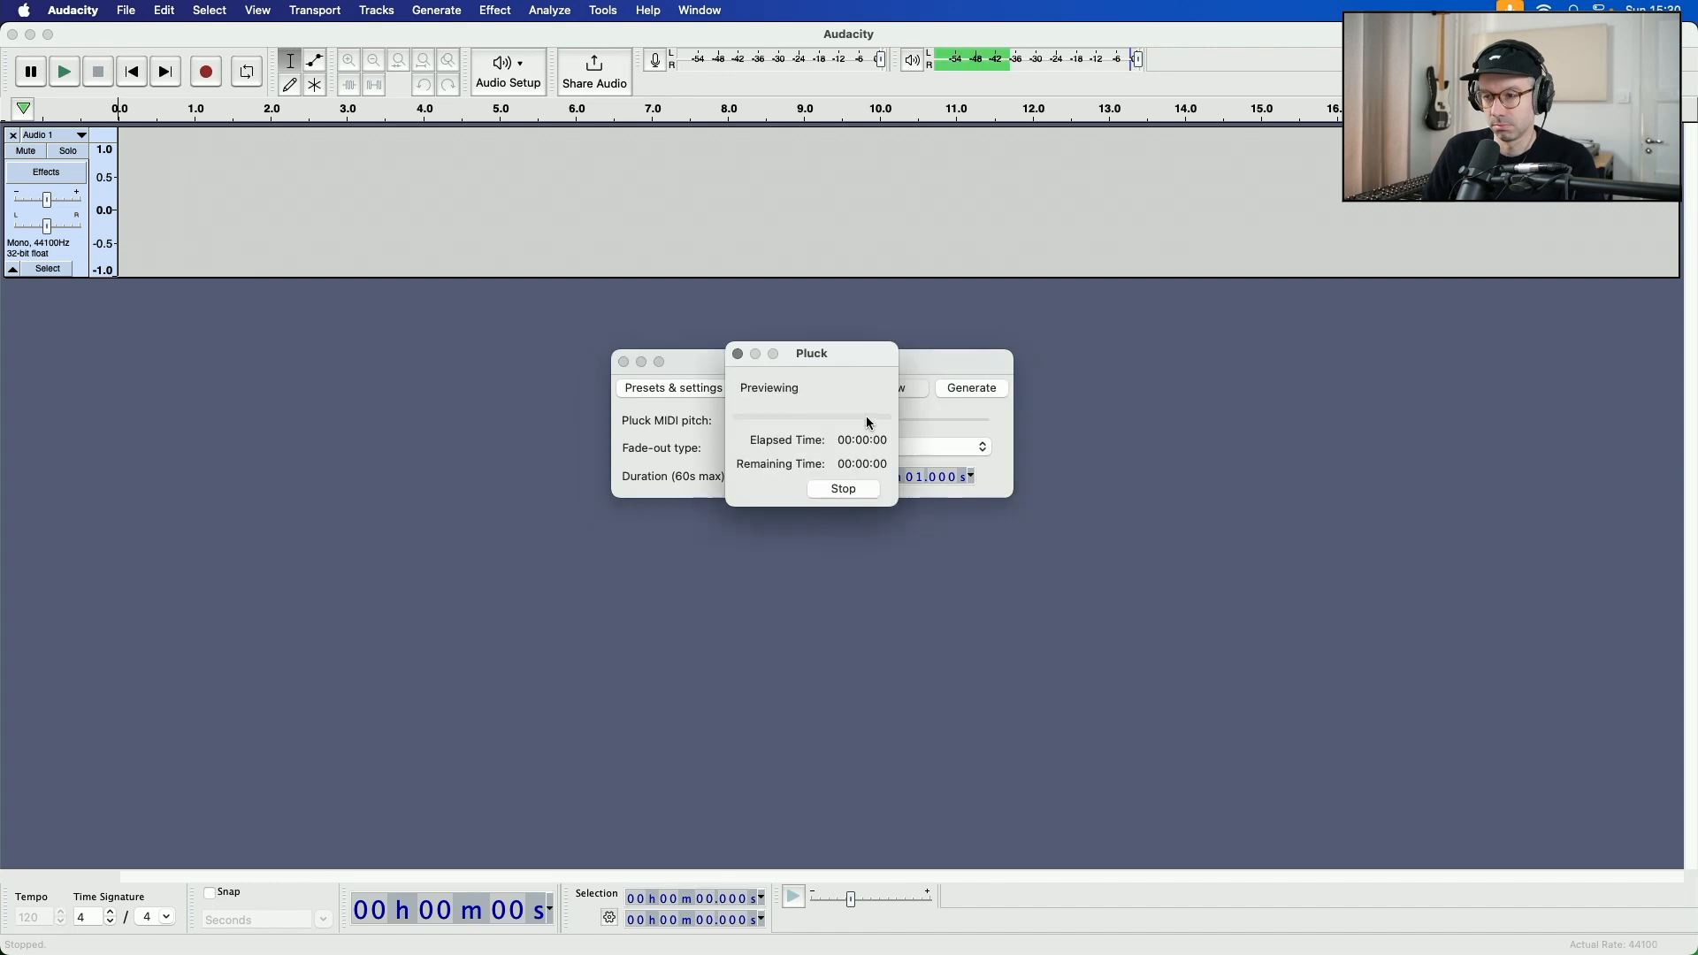
pyautogui.moveTo(932, 425); pyautogui.dragTo(955, 422)
pyautogui.click(895, 388)
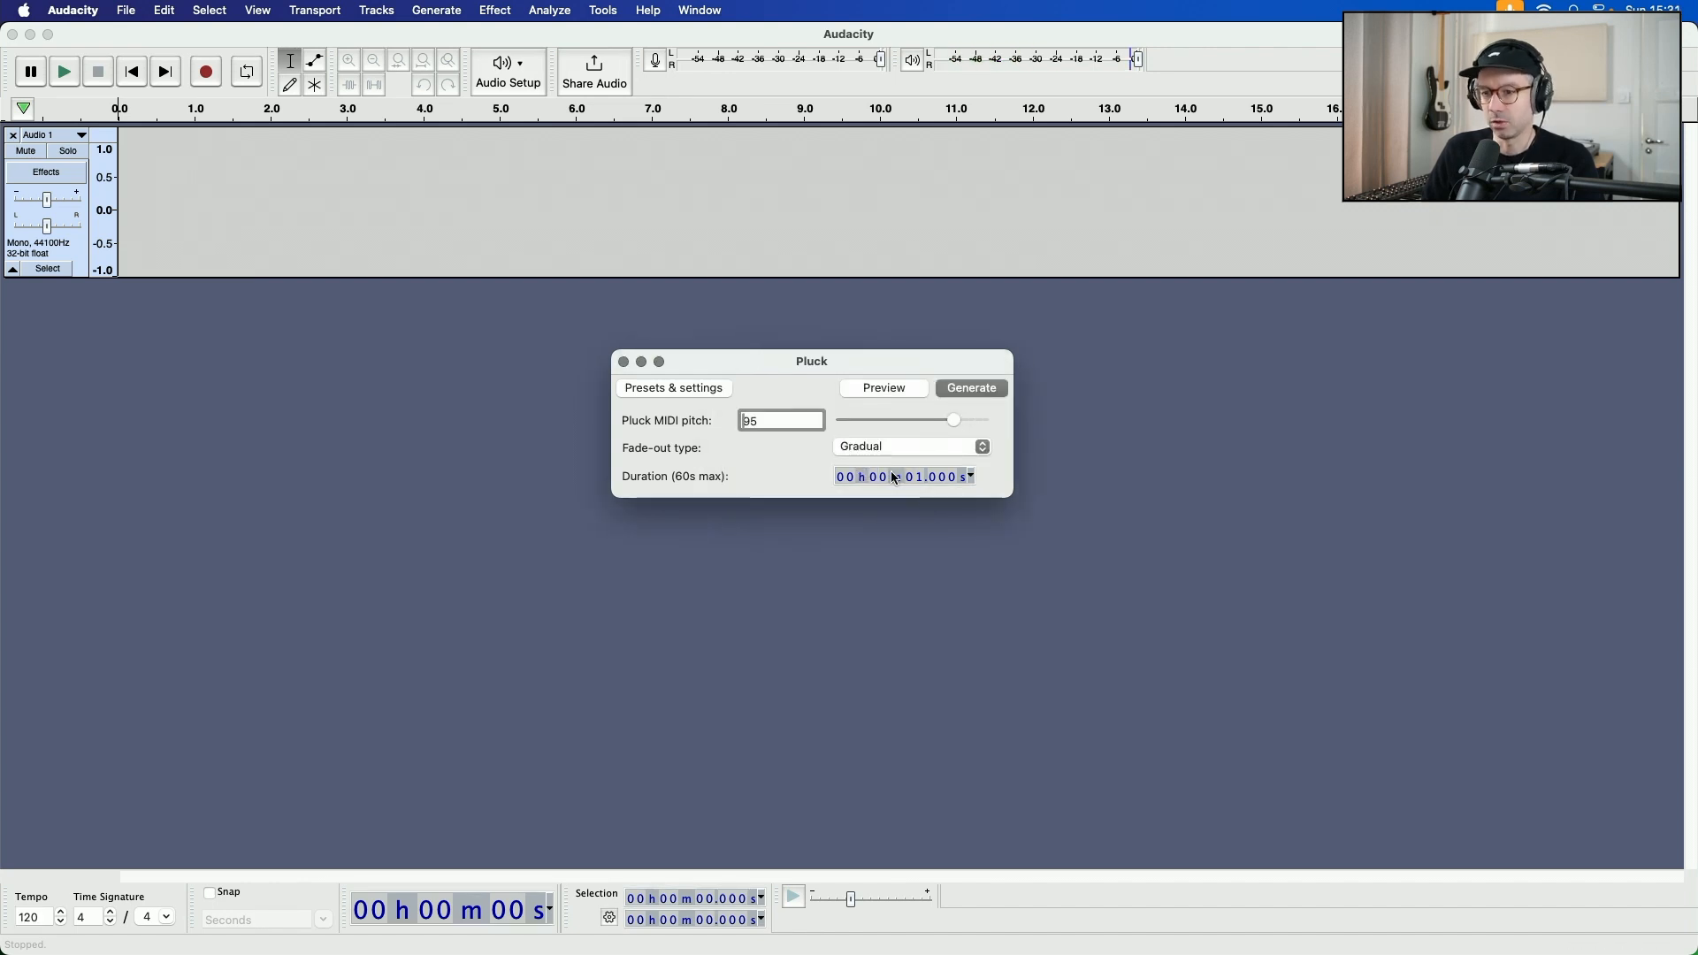
pyautogui.click(628, 363)
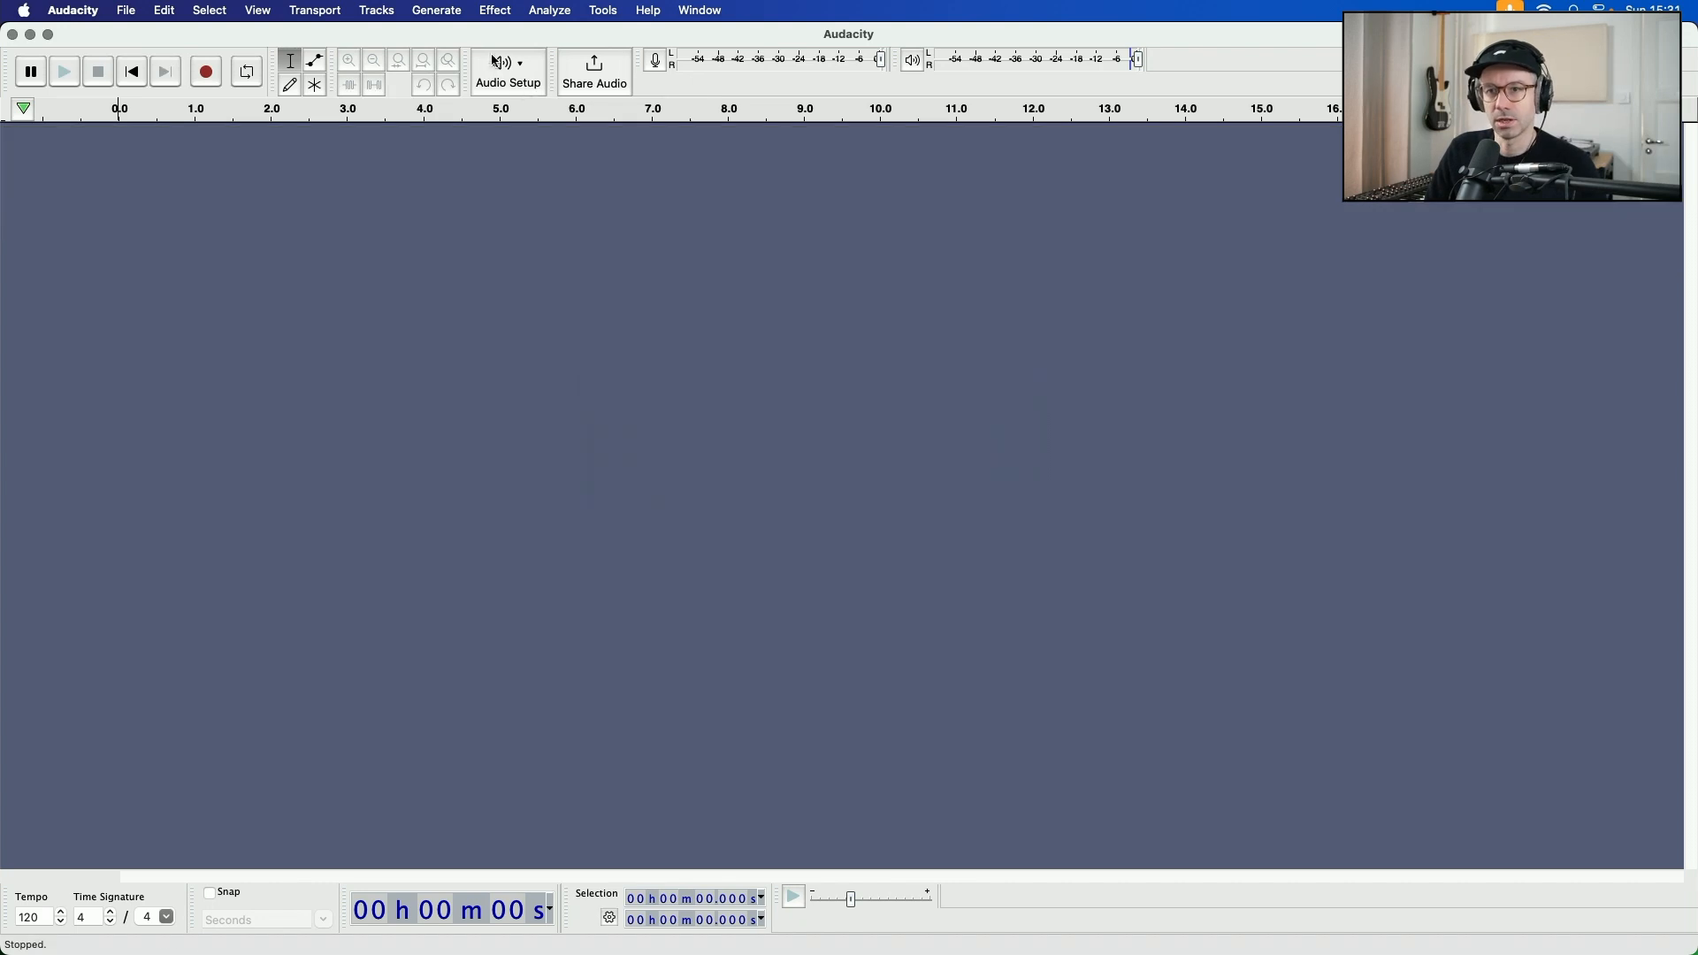
# Open the Noise generator, look through its noise types, preview white noise, and close it without generating
pyautogui.click(438, 10)
pyautogui.click(460, 103)
pyautogui.click(875, 483)
pyautogui.click(870, 478)
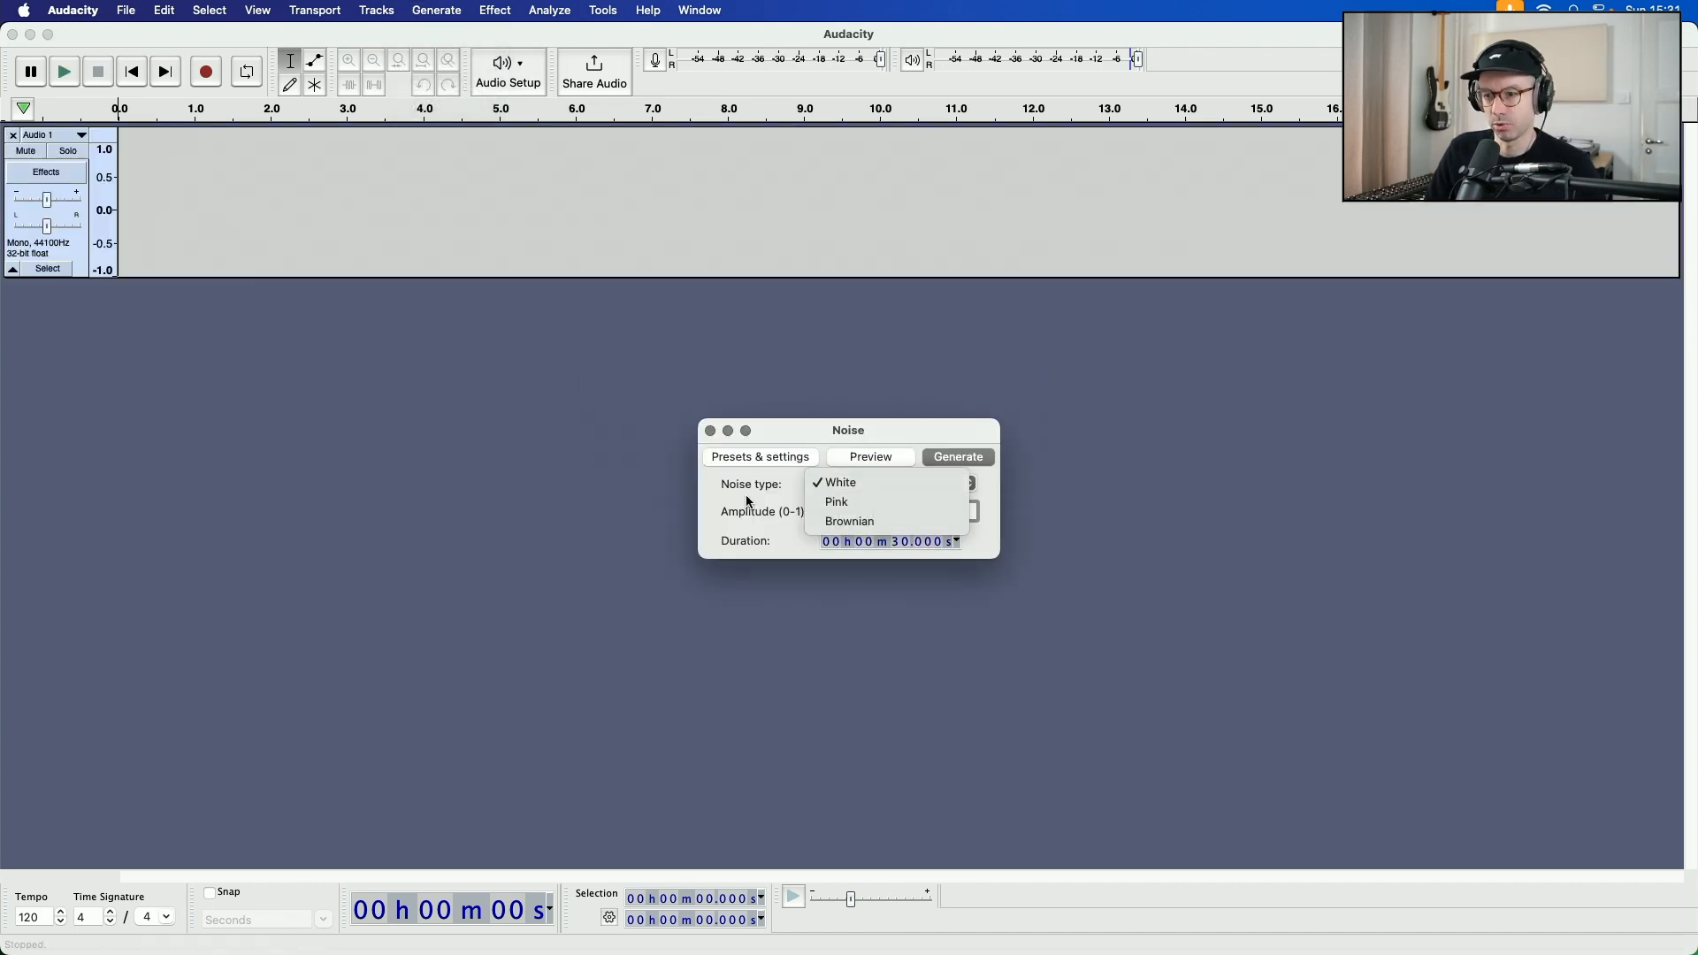
pyautogui.click(870, 458)
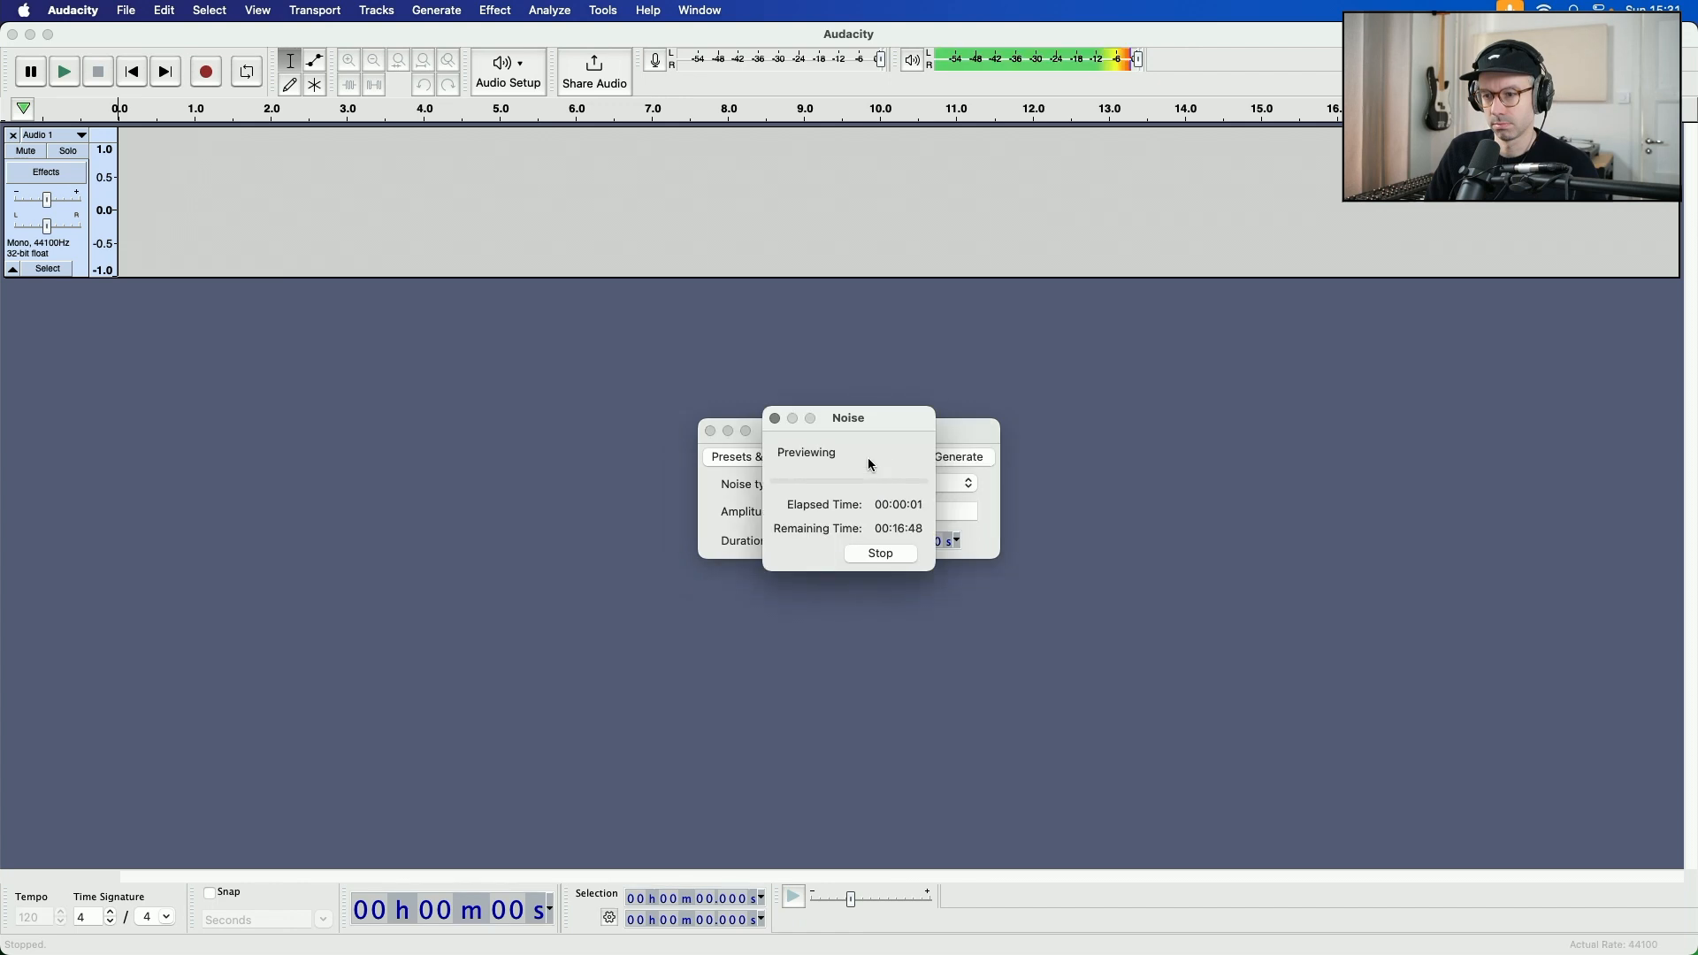
pyautogui.click(881, 554)
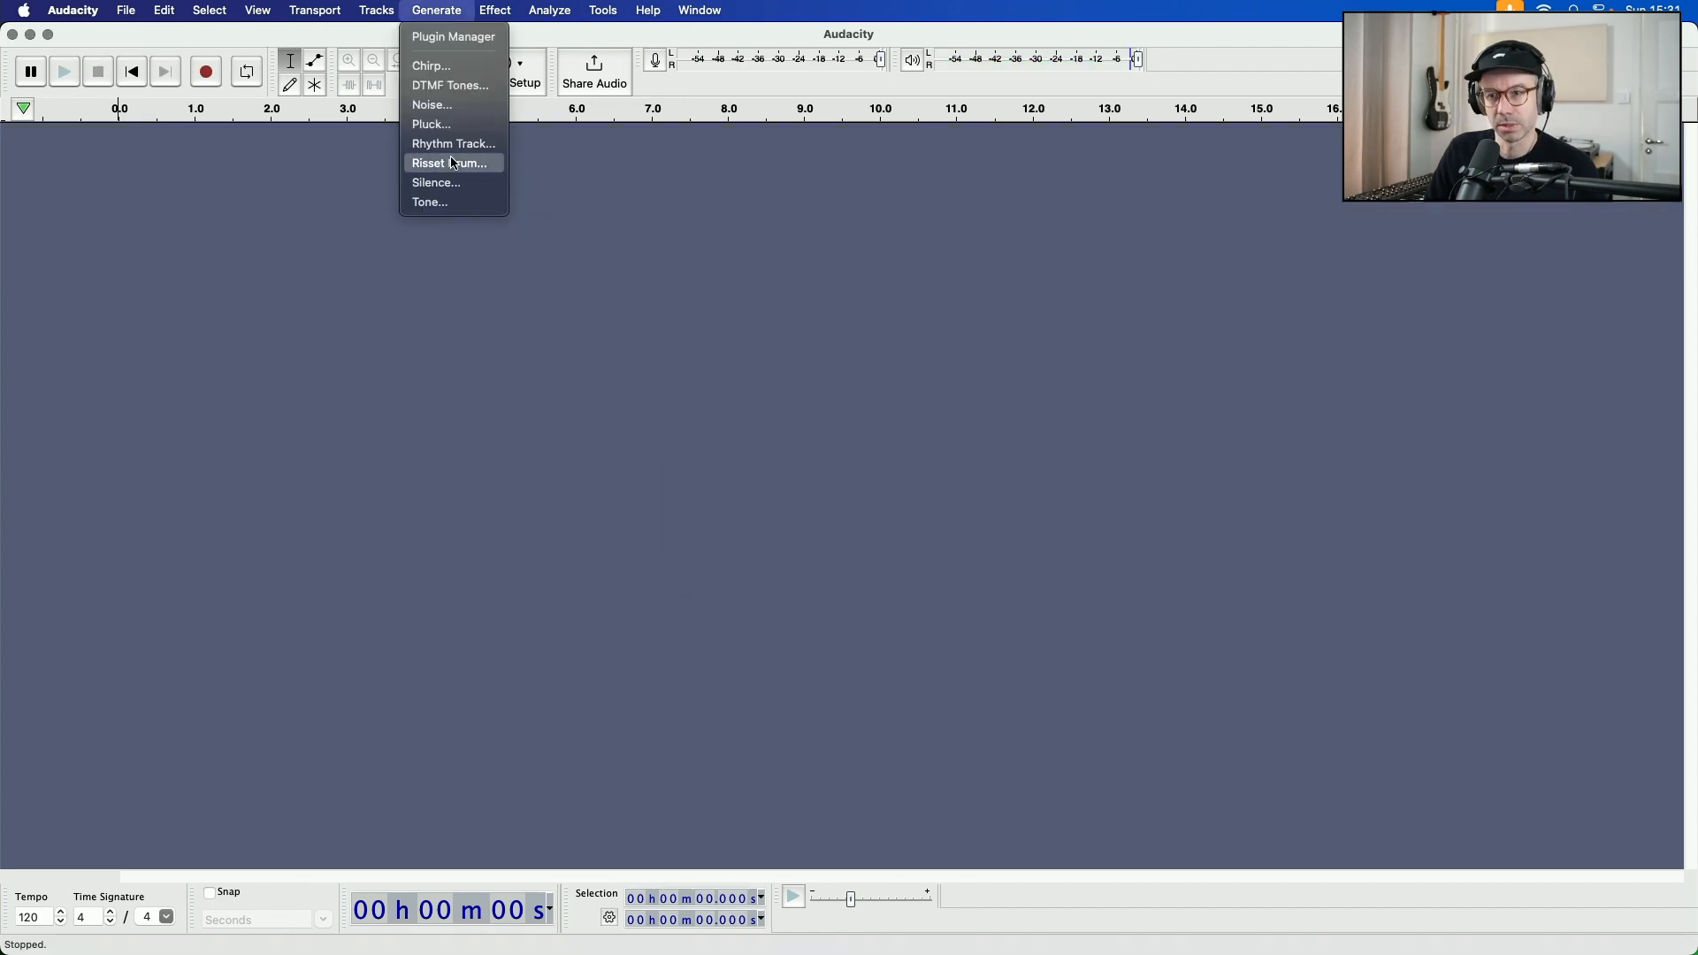
# Open the Tone generator, look through its waveform options, and preview the sawtooth tone
pyautogui.click(448, 204)
pyautogui.click(858, 395)
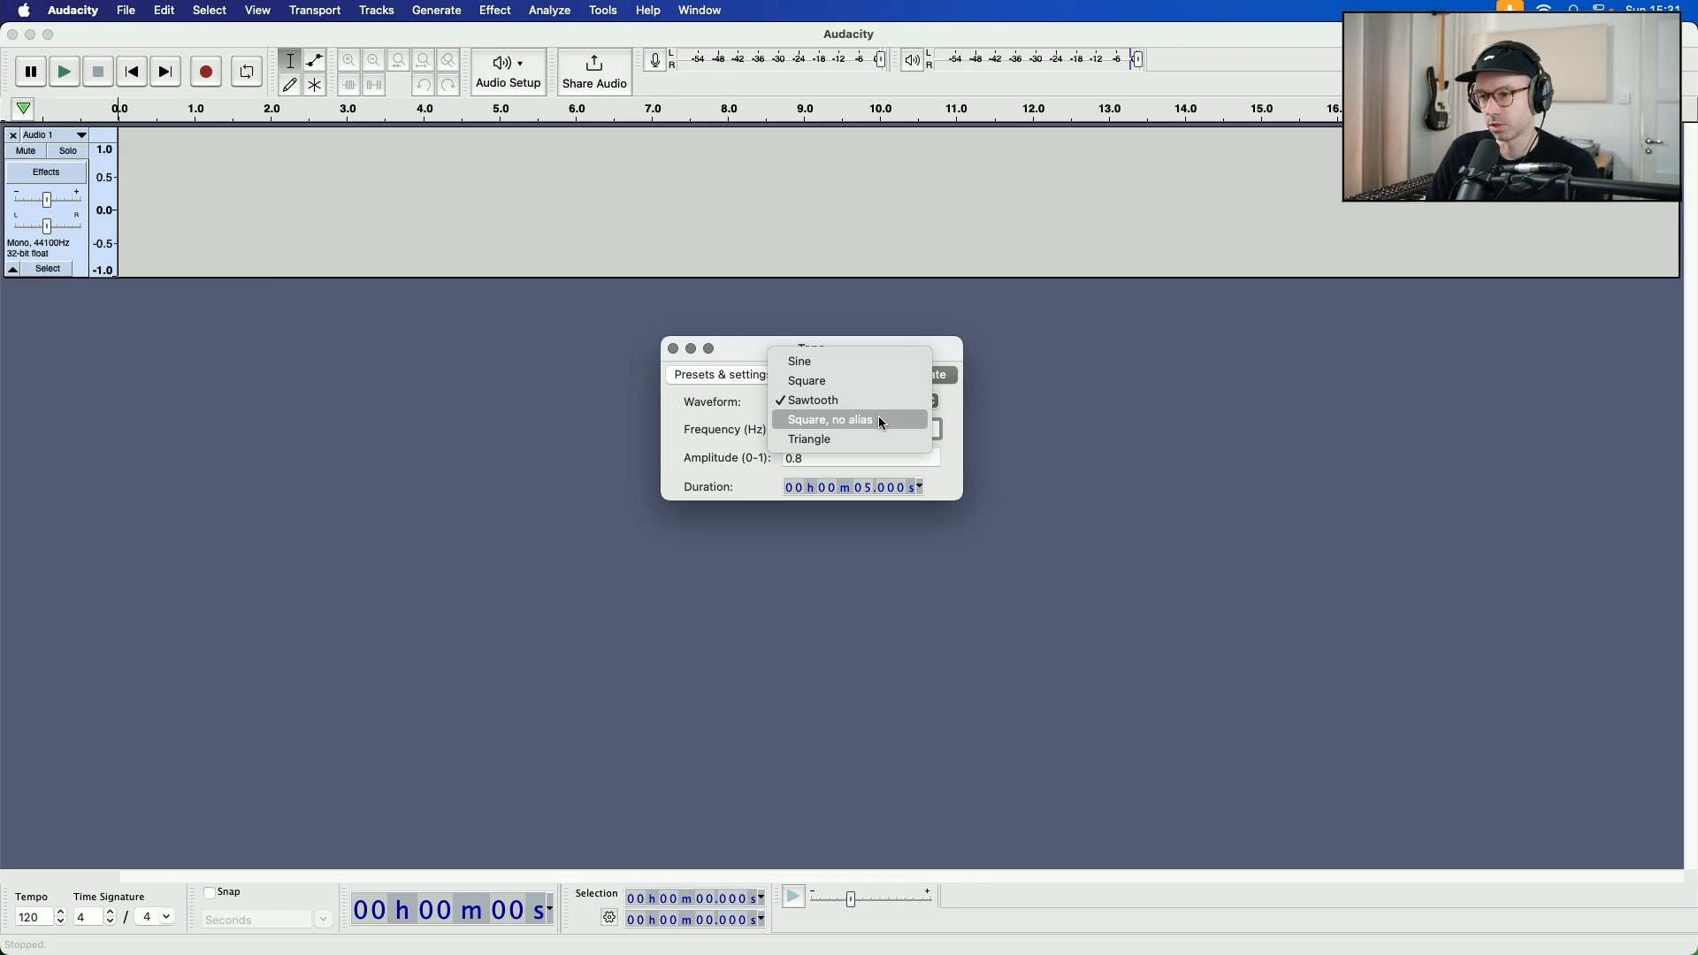
pyautogui.click(713, 437)
pyautogui.click(858, 401)
pyautogui.click(849, 400)
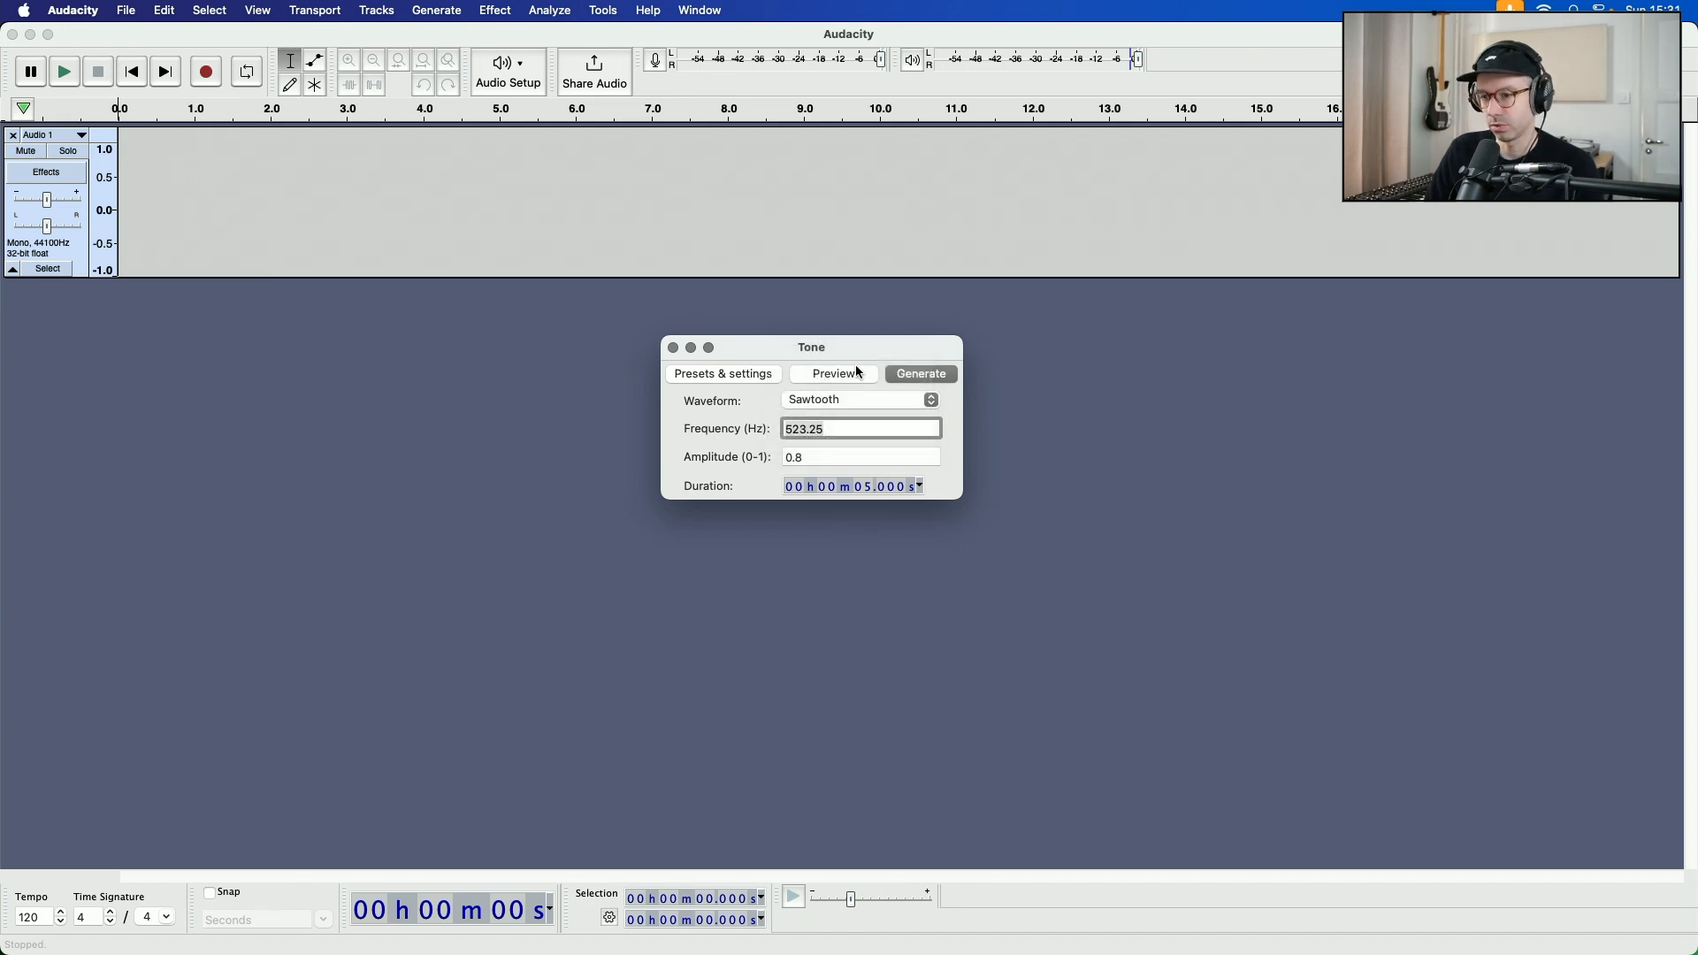
pyautogui.click(858, 380)
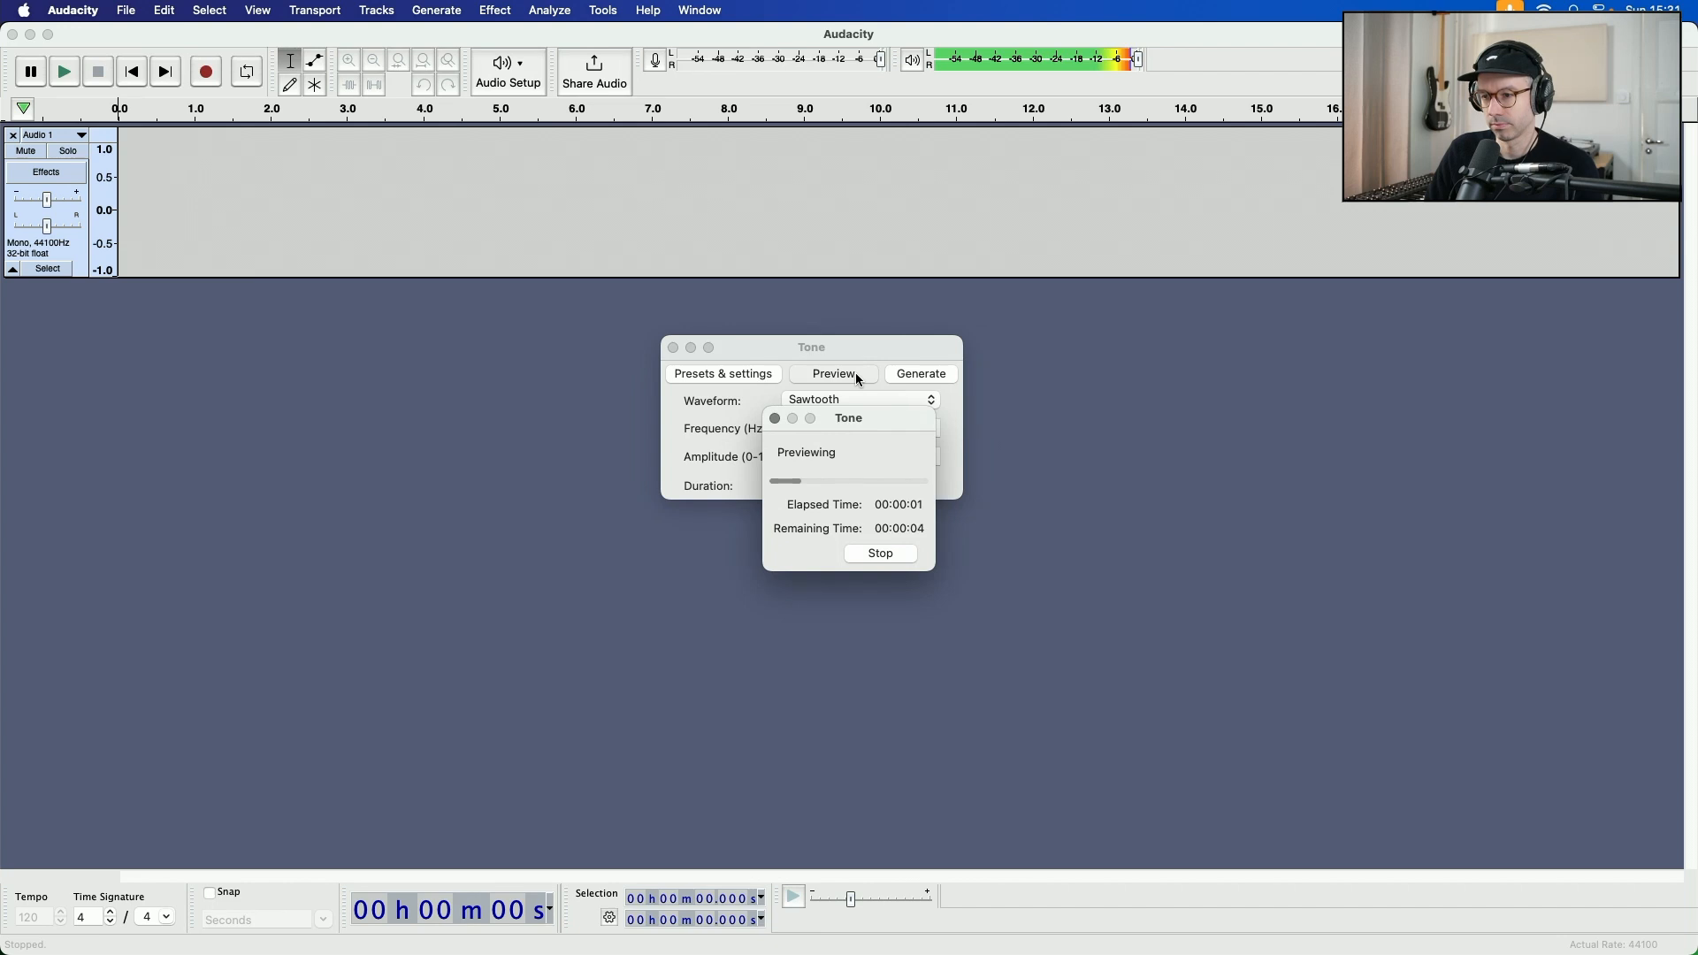
pyautogui.click(880, 555)
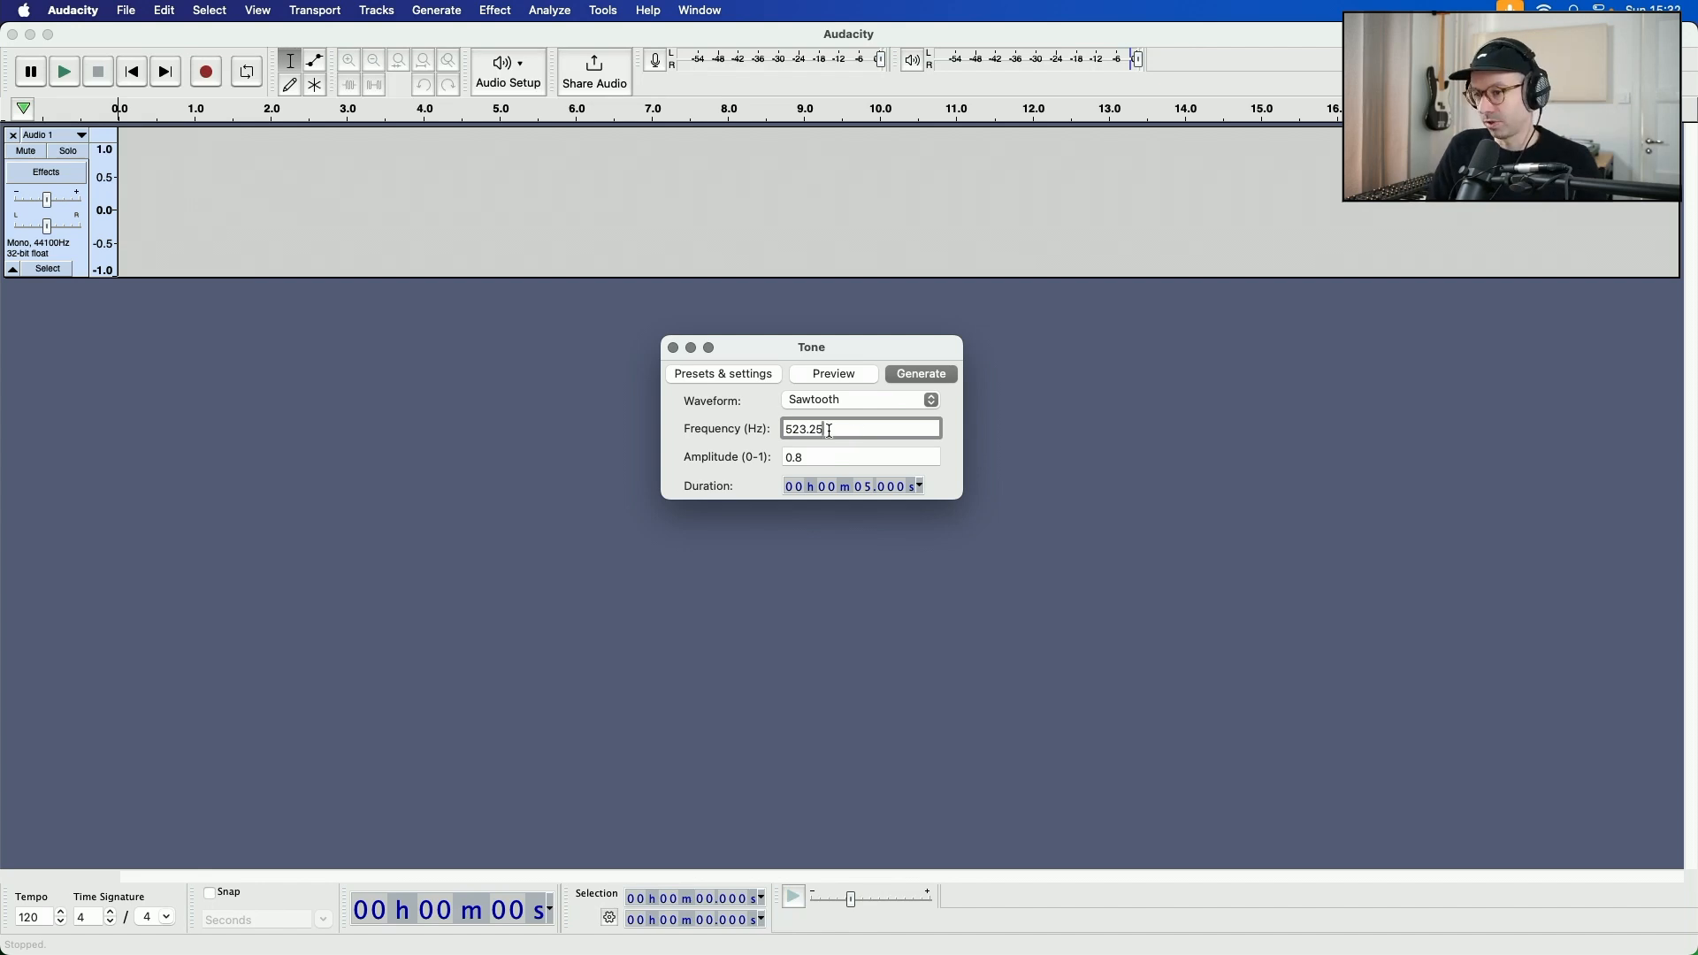
# Generate a 5-second sawtooth tone at 523.25 Hz and 0.8 amplitude, and play it back
pyautogui.click(823, 457)
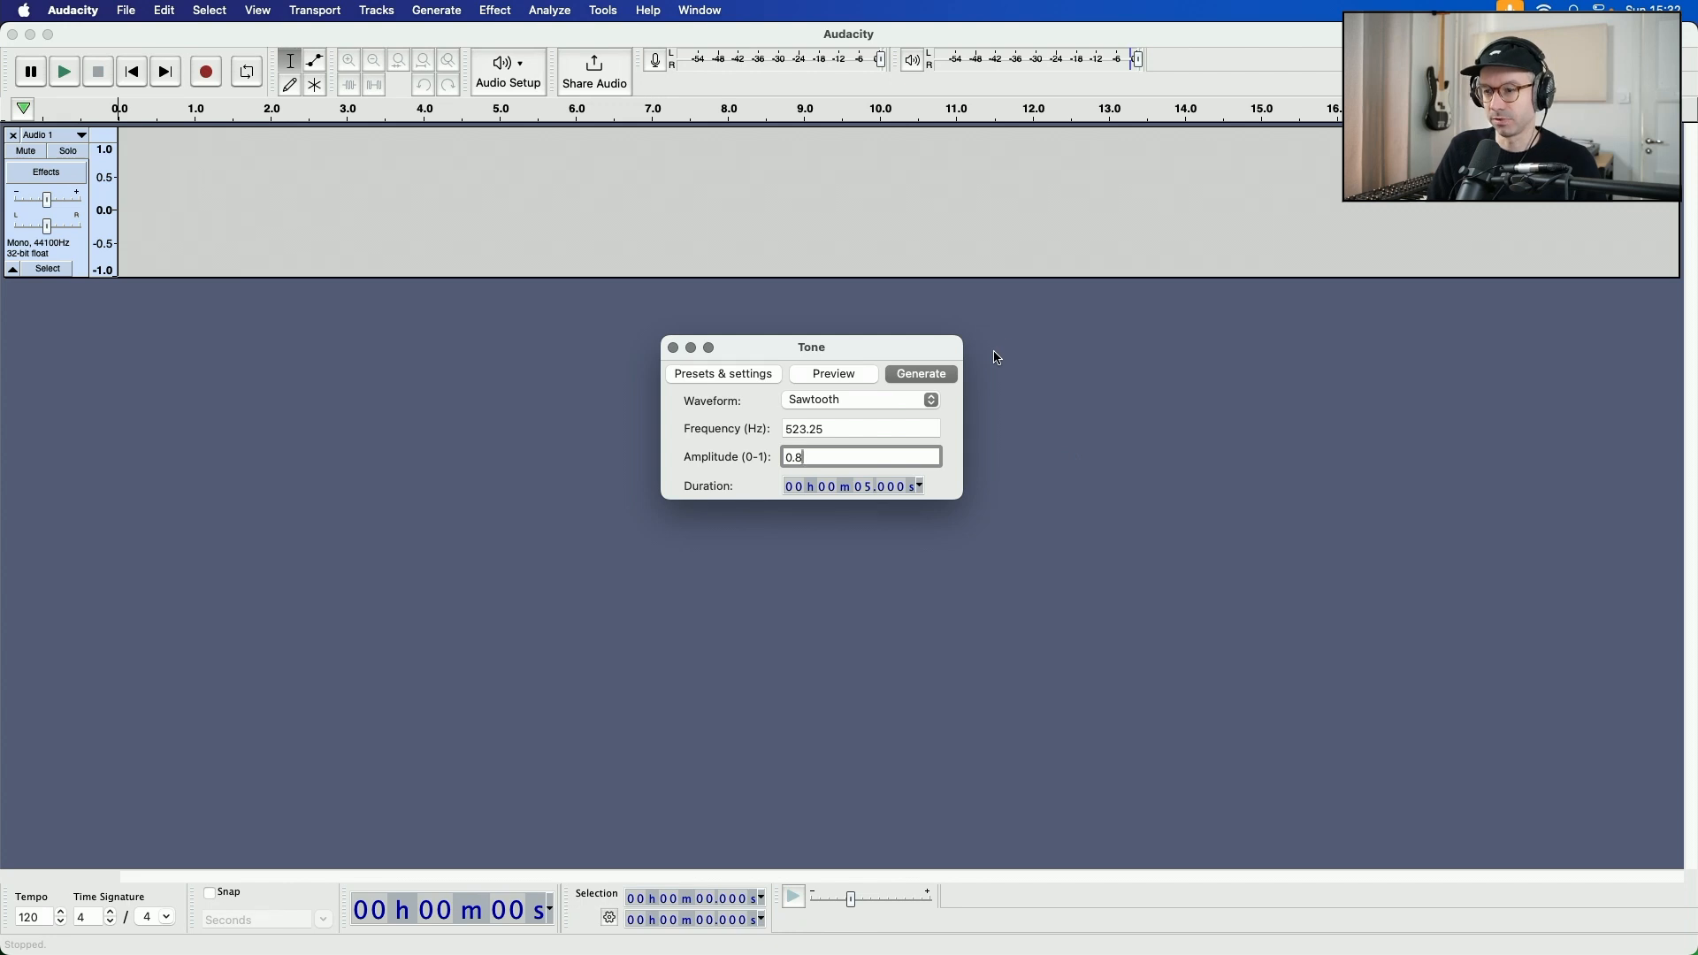
pyautogui.click(910, 381)
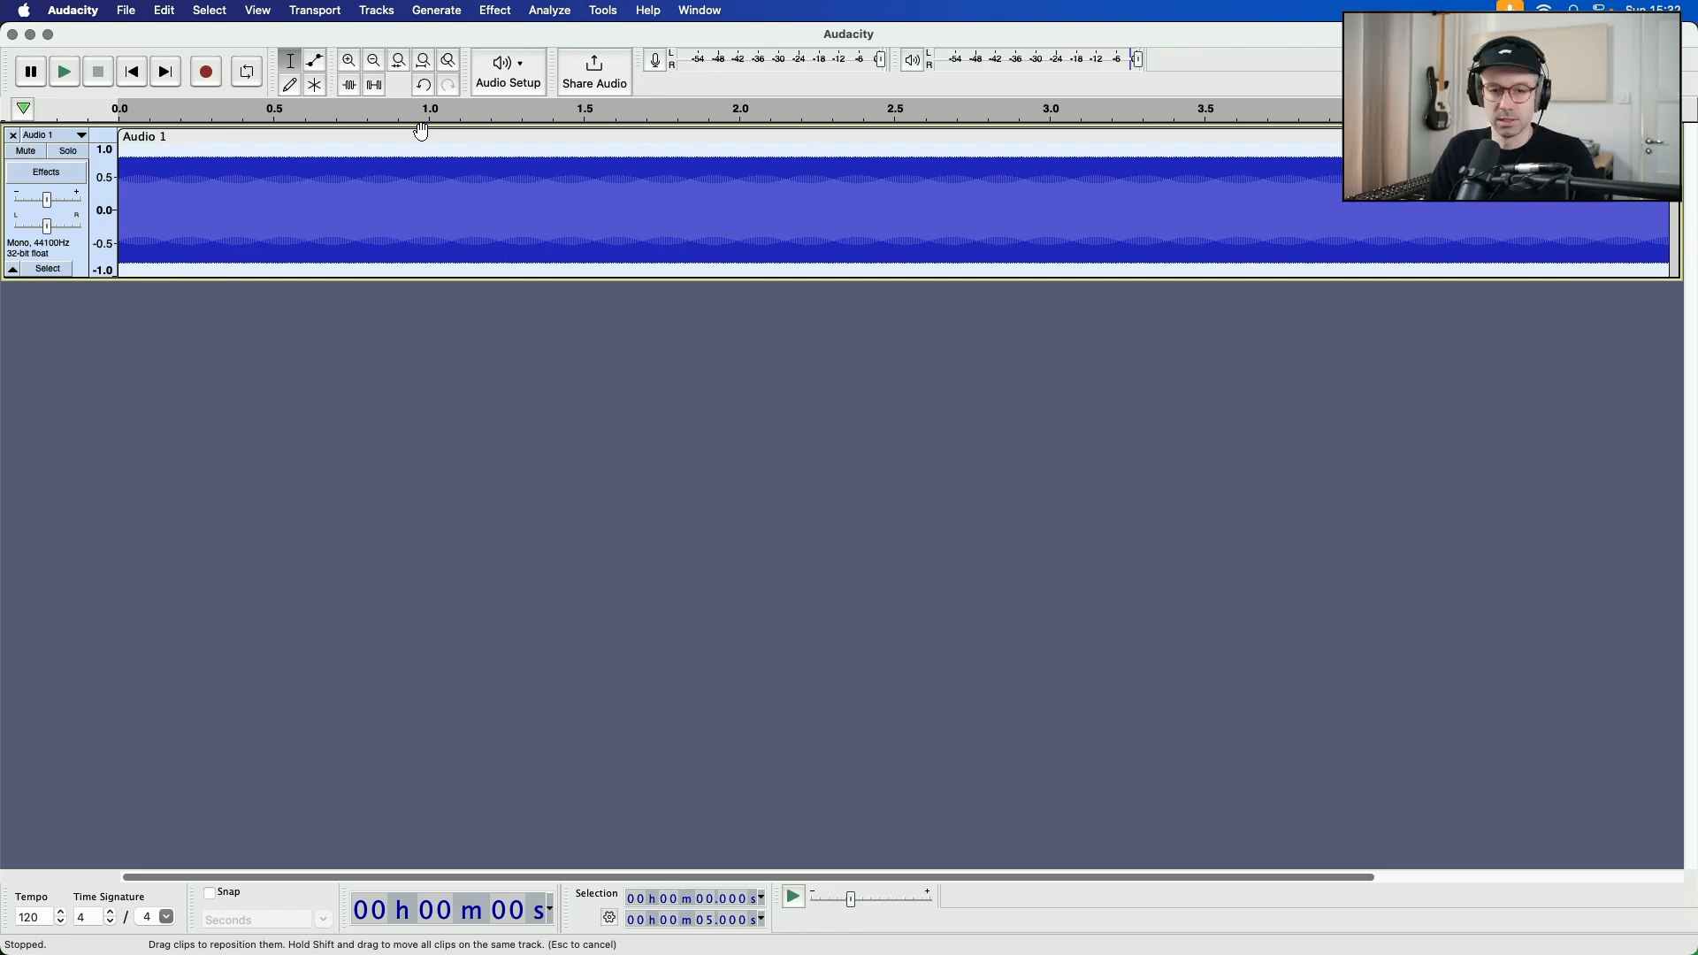
pyautogui.press('space')
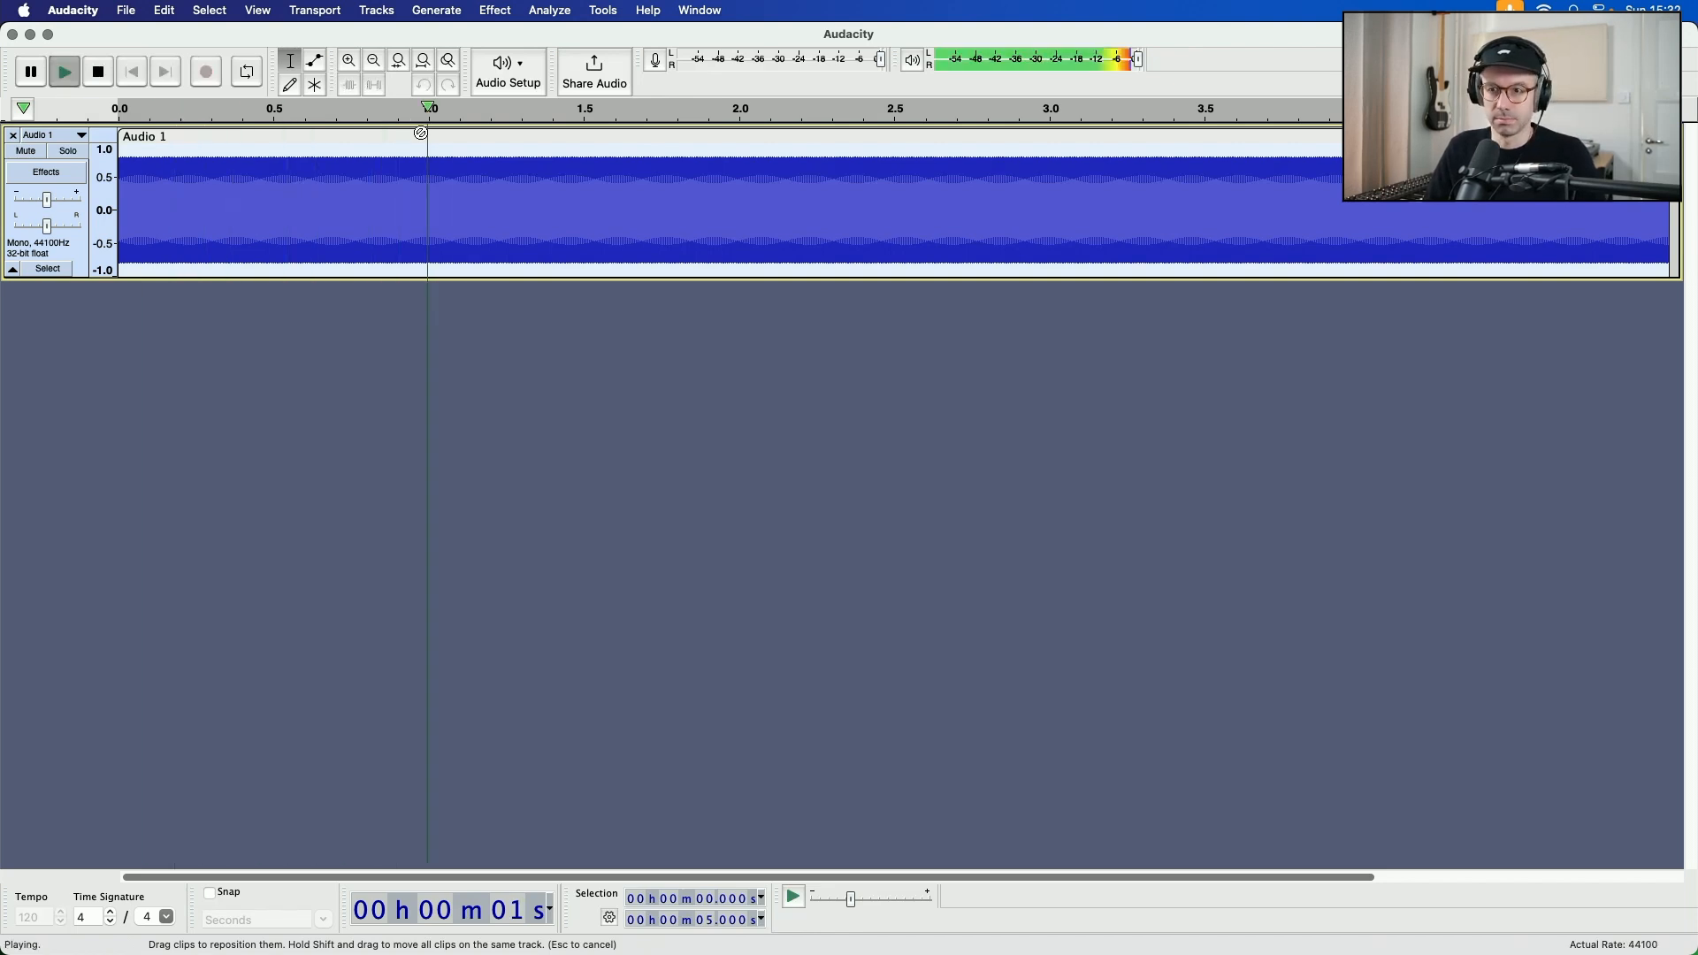
pyautogui.press('space')
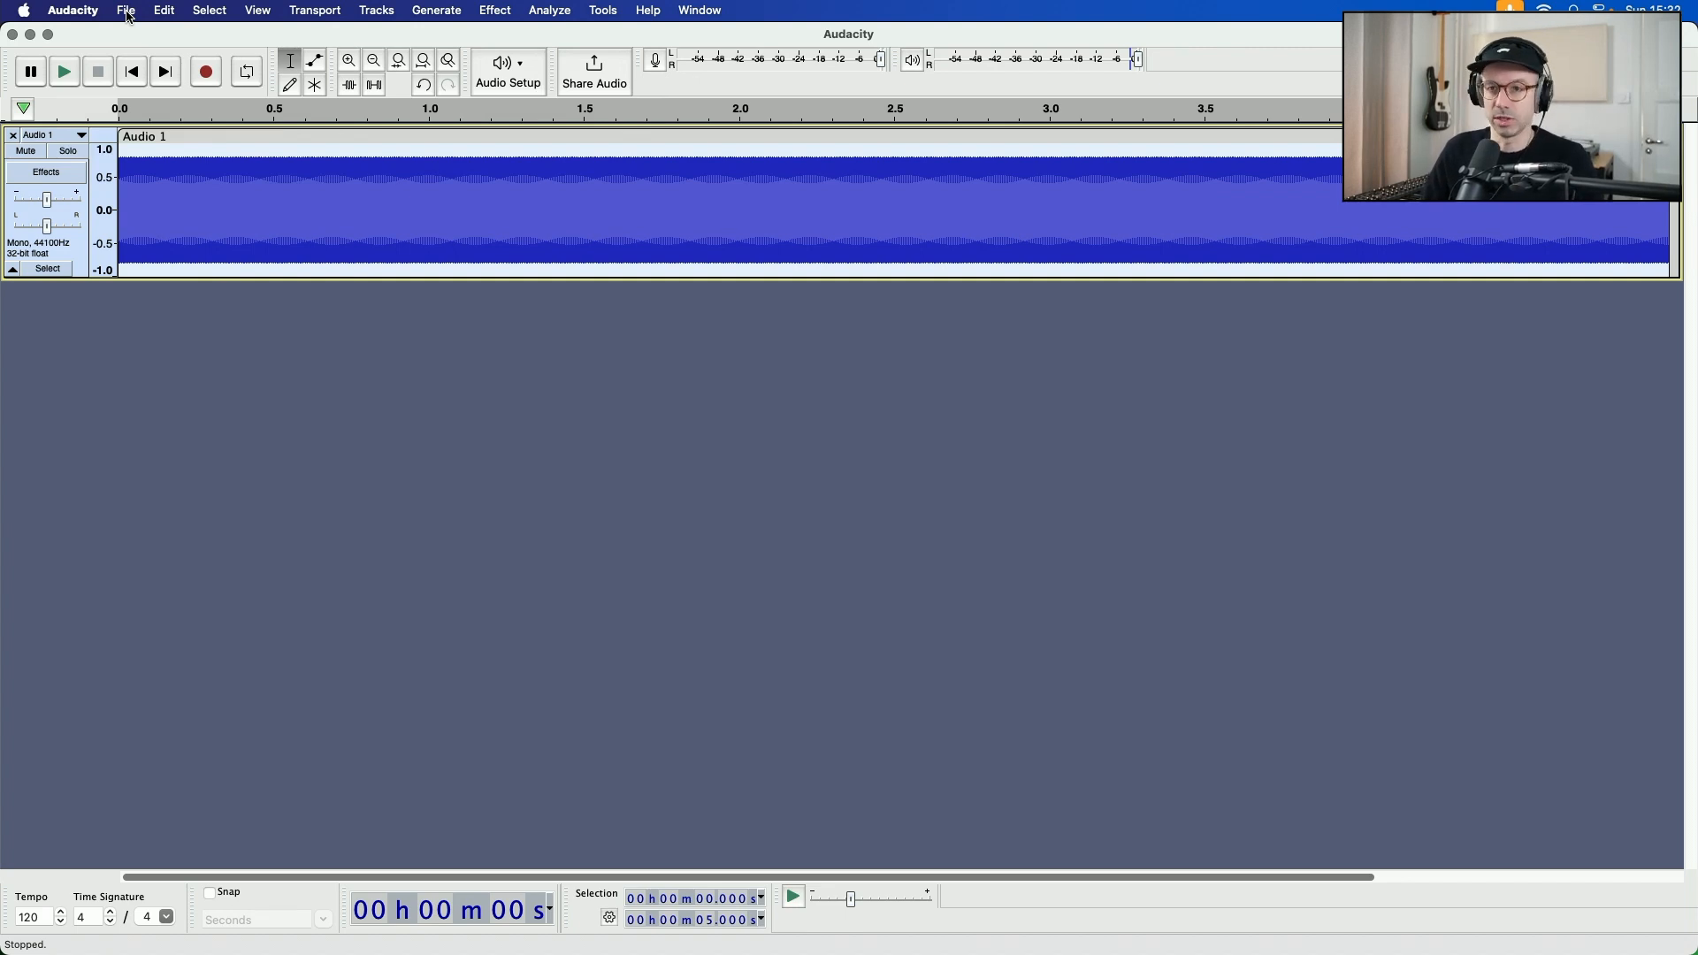
# Open the audio export for the tone and name the WAV file audacity test
pyautogui.click(127, 11)
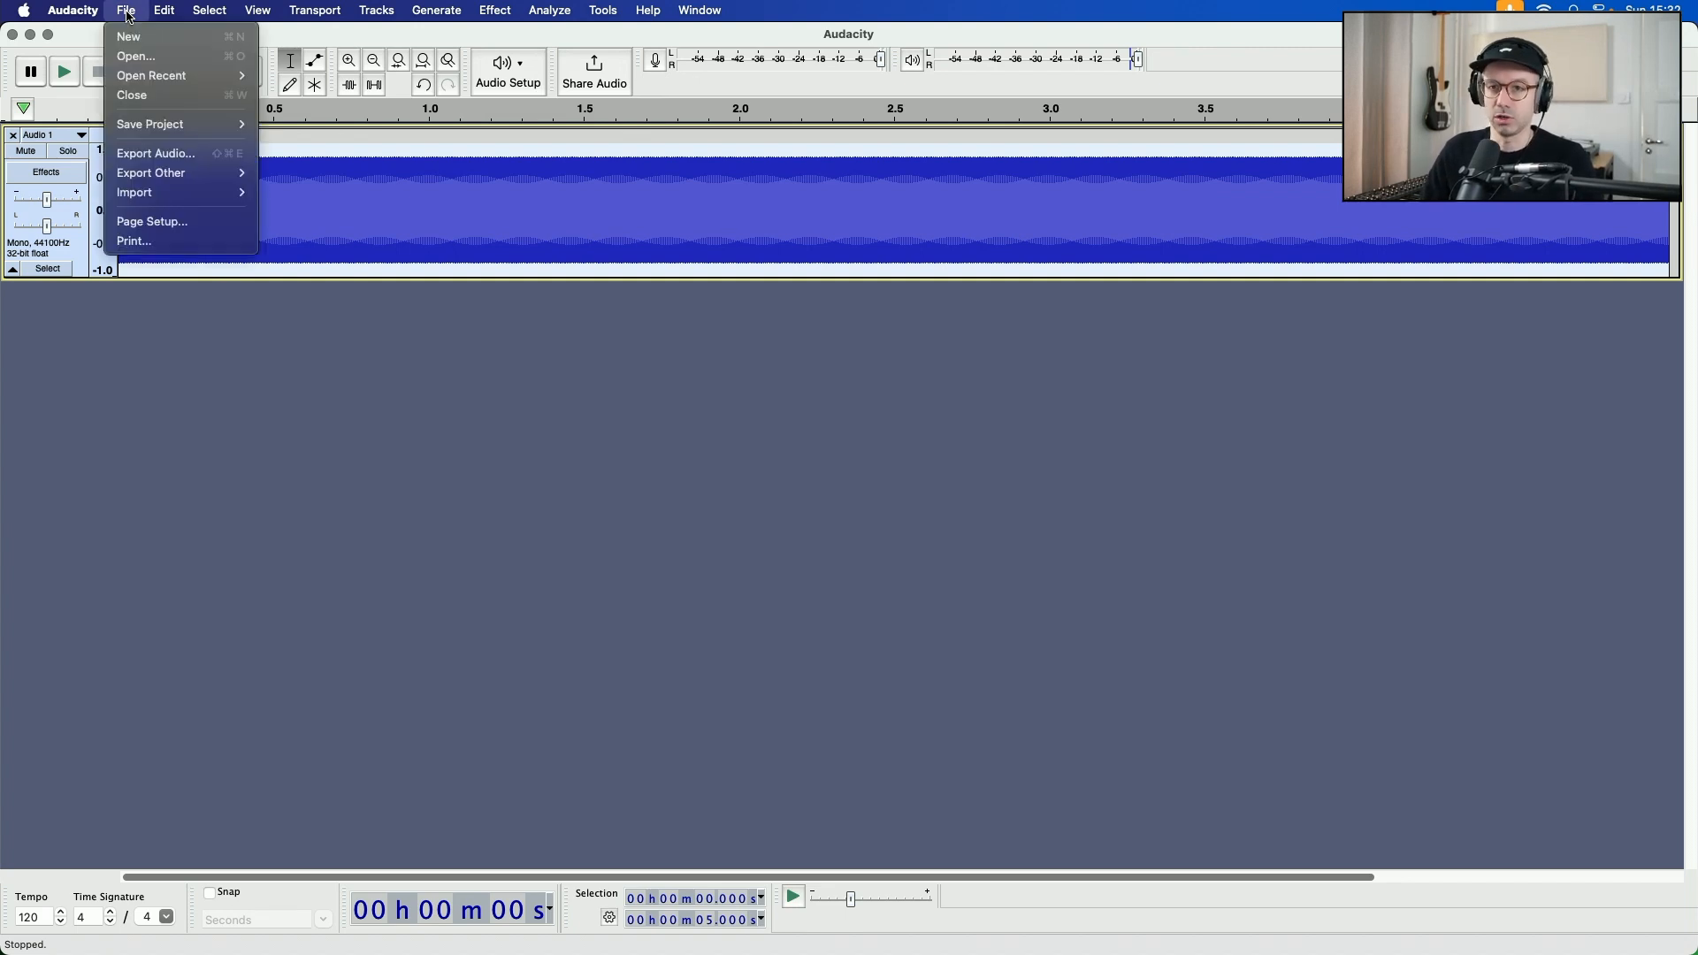
pyautogui.click(228, 156)
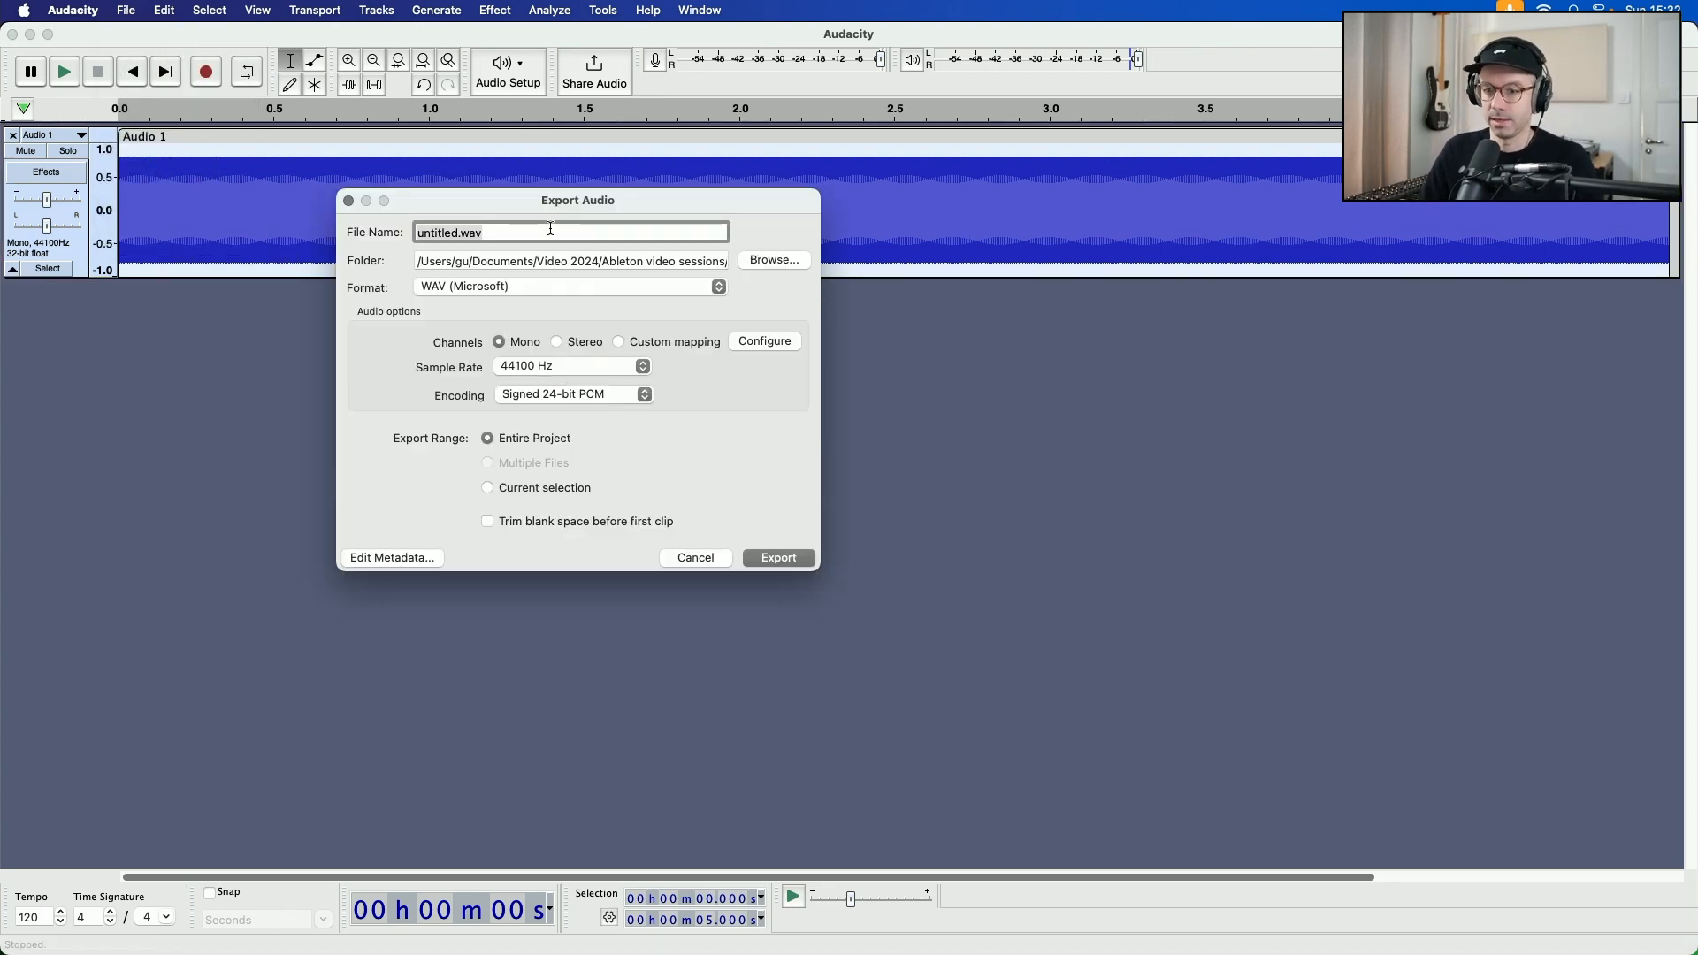
pyautogui.write('audacity test')
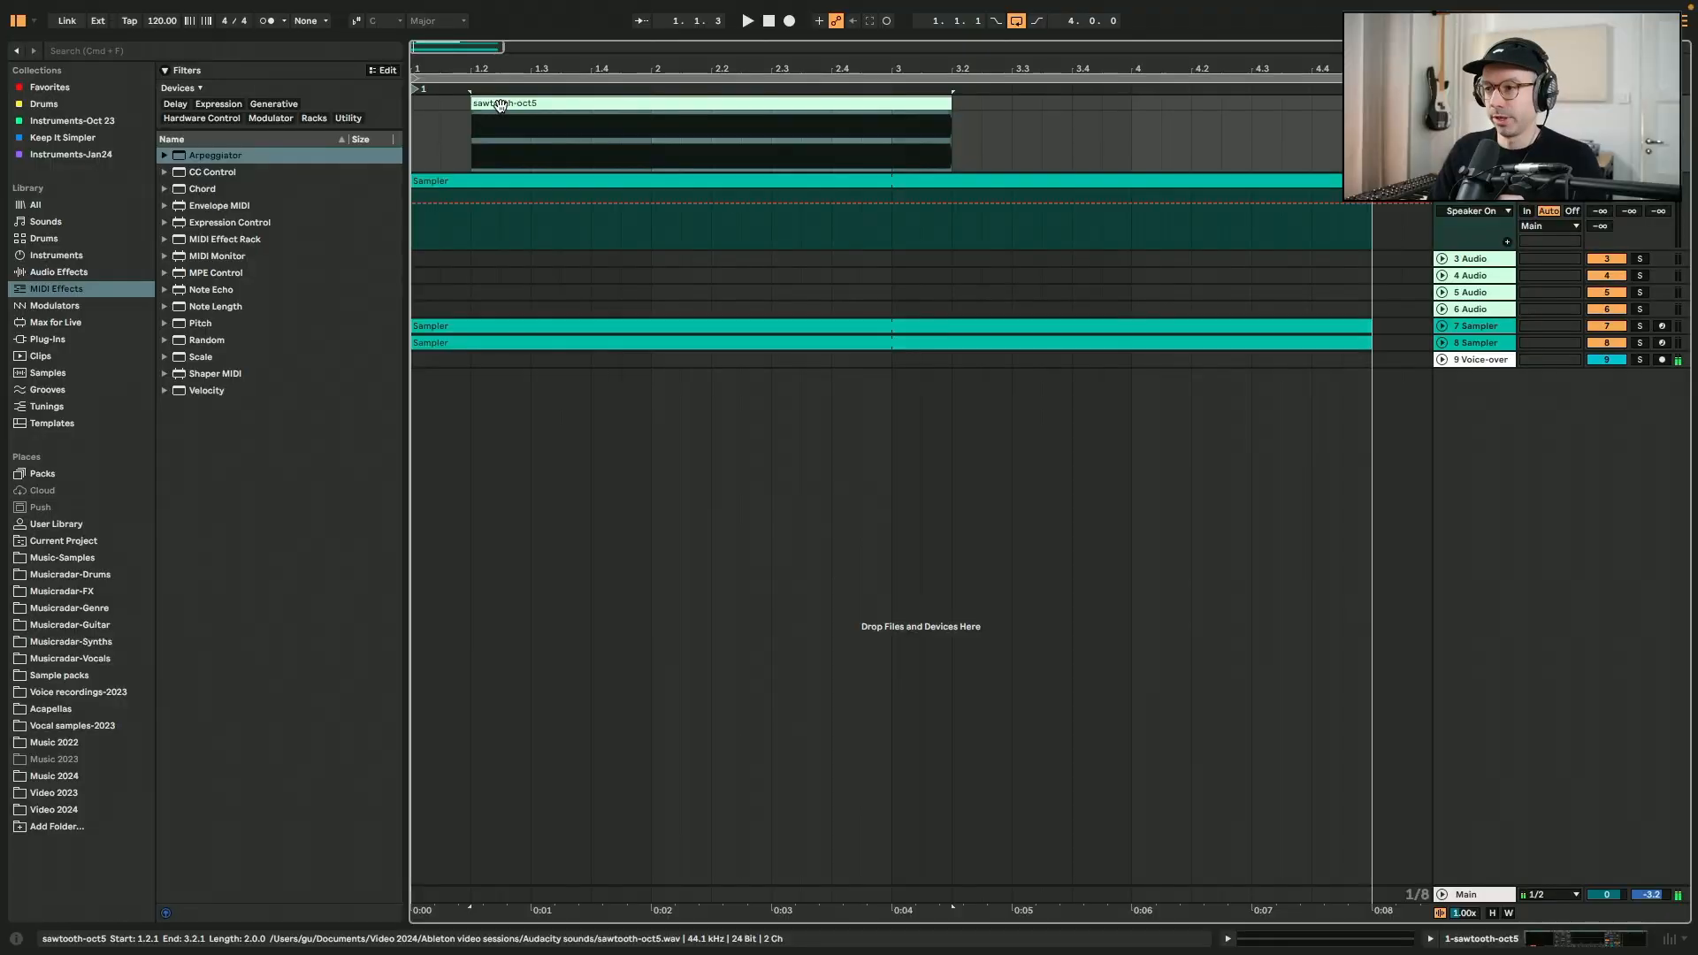
# Switch to Ableton Live, load the sawtooth-oct5 clip into the second track's Sampler, and set the sample volume to -5 dB
pyautogui.moveTo(508, 105)
pyautogui.mouseDown()
pyautogui.moveTo(475, 106)
pyautogui.moveTo(503, 105)
pyautogui.mouseUp()
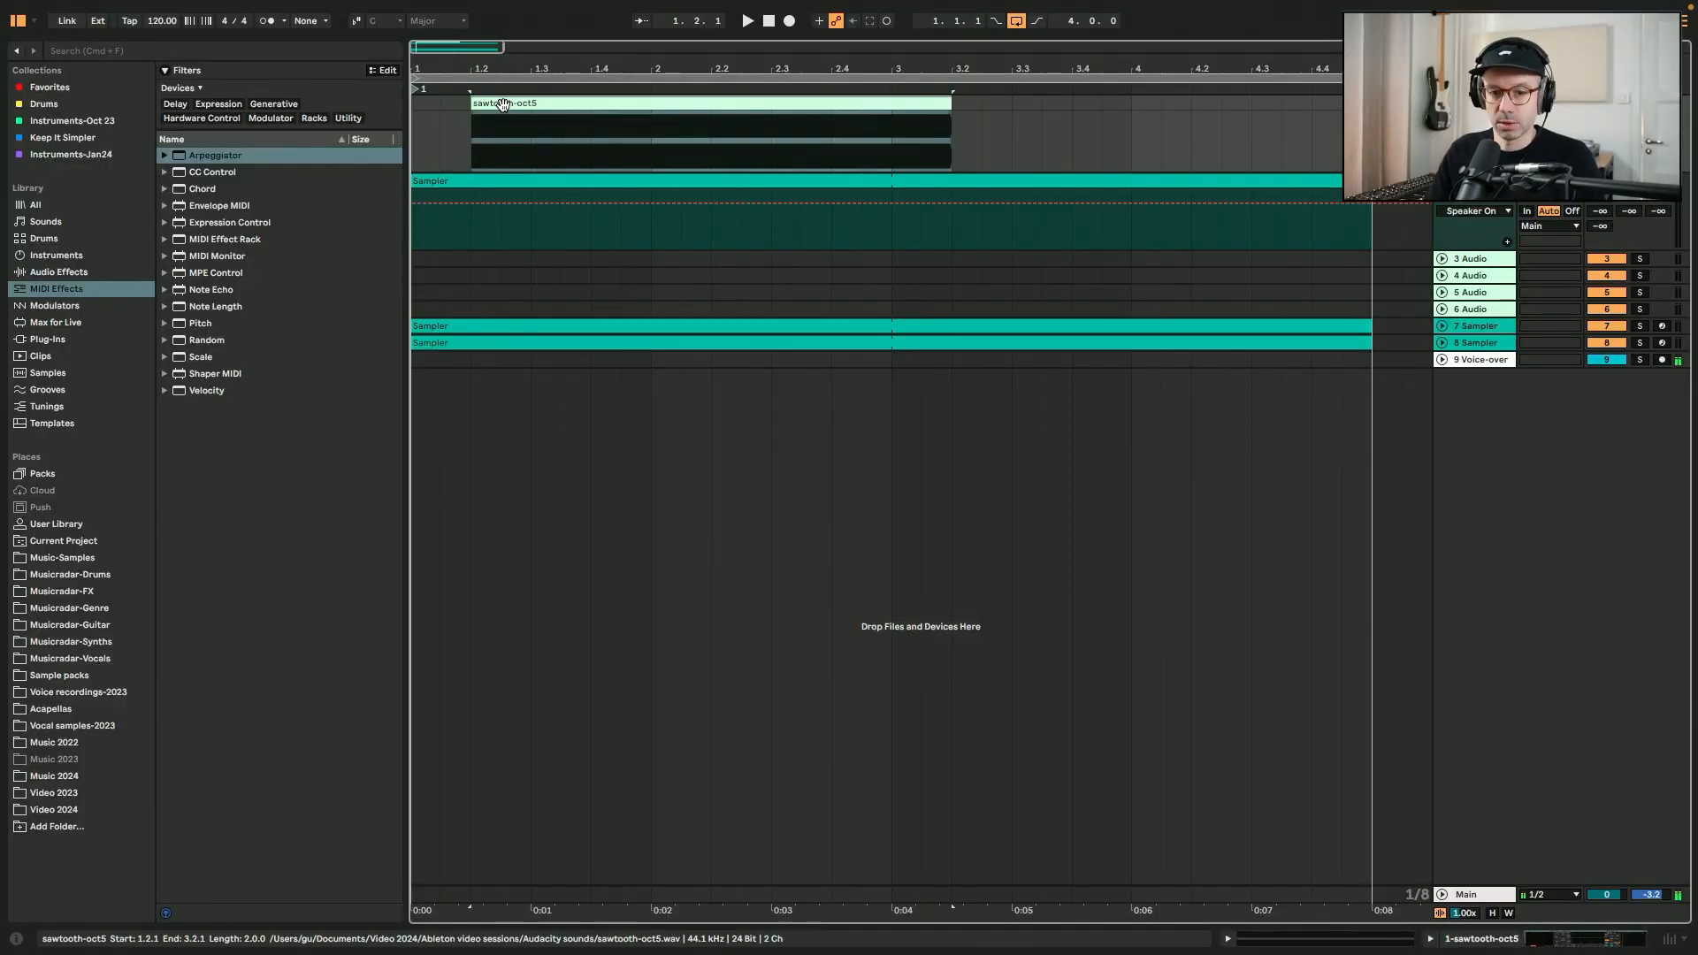
pyautogui.click(1221, 178)
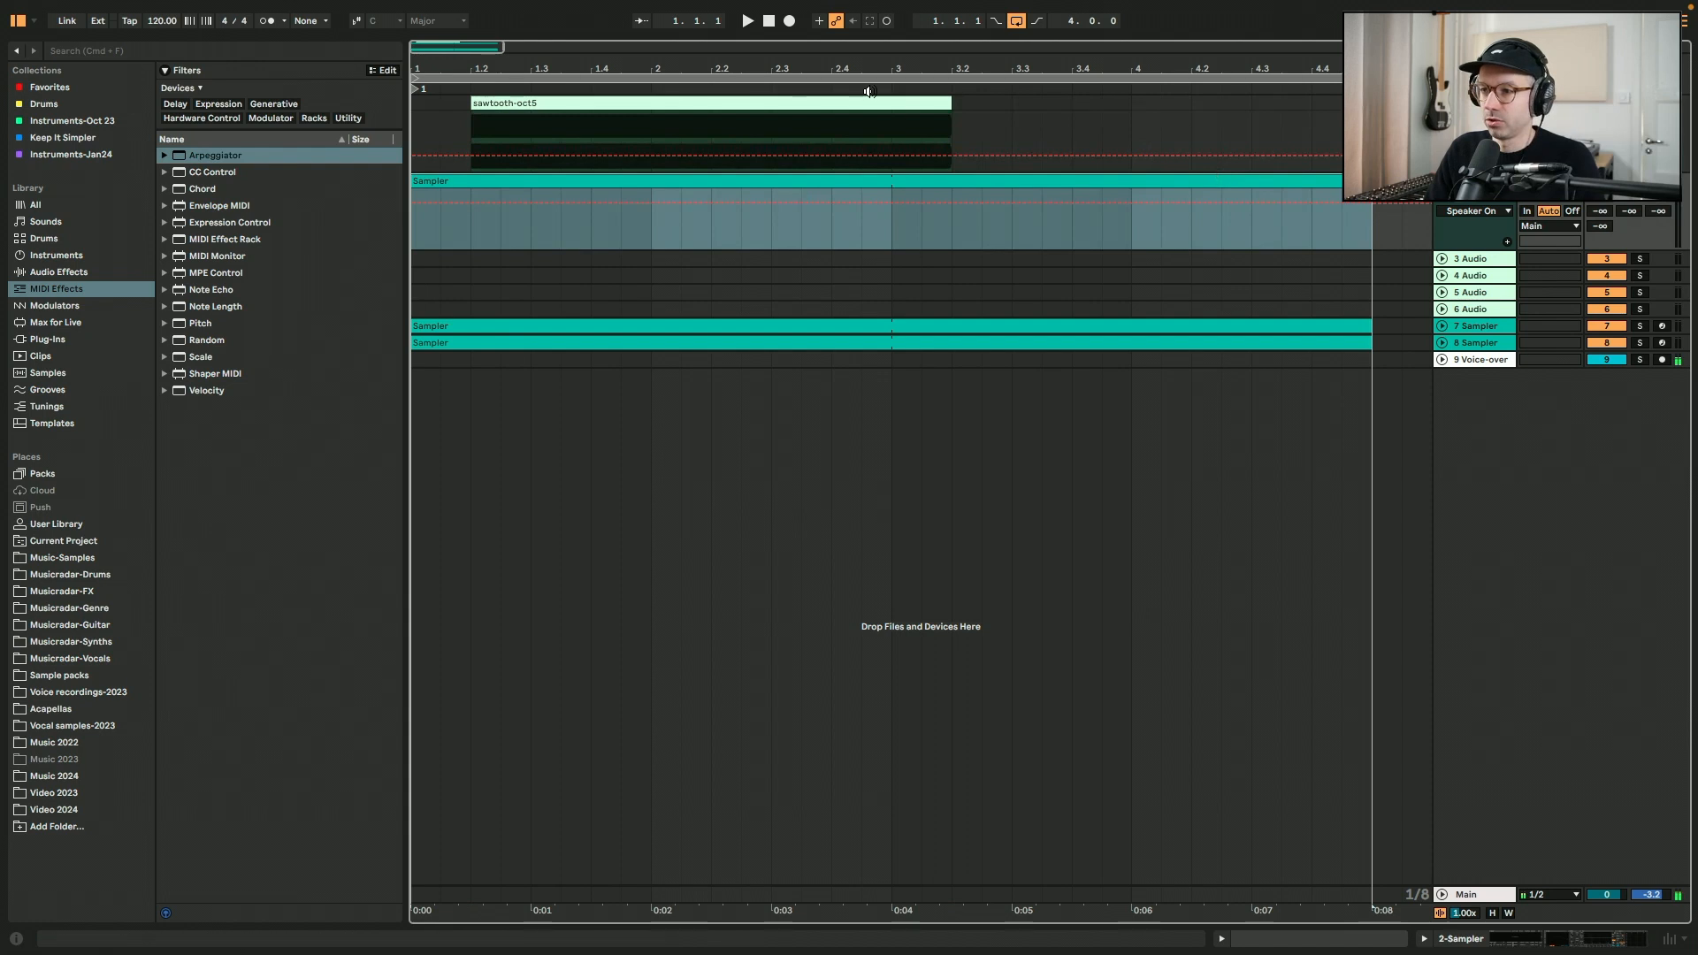
pyautogui.press('super+alt+l')
pyautogui.moveTo(863, 104); pyautogui.dragTo(232, 837)
pyautogui.moveTo(189, 891); pyautogui.dragTo(193, 902)
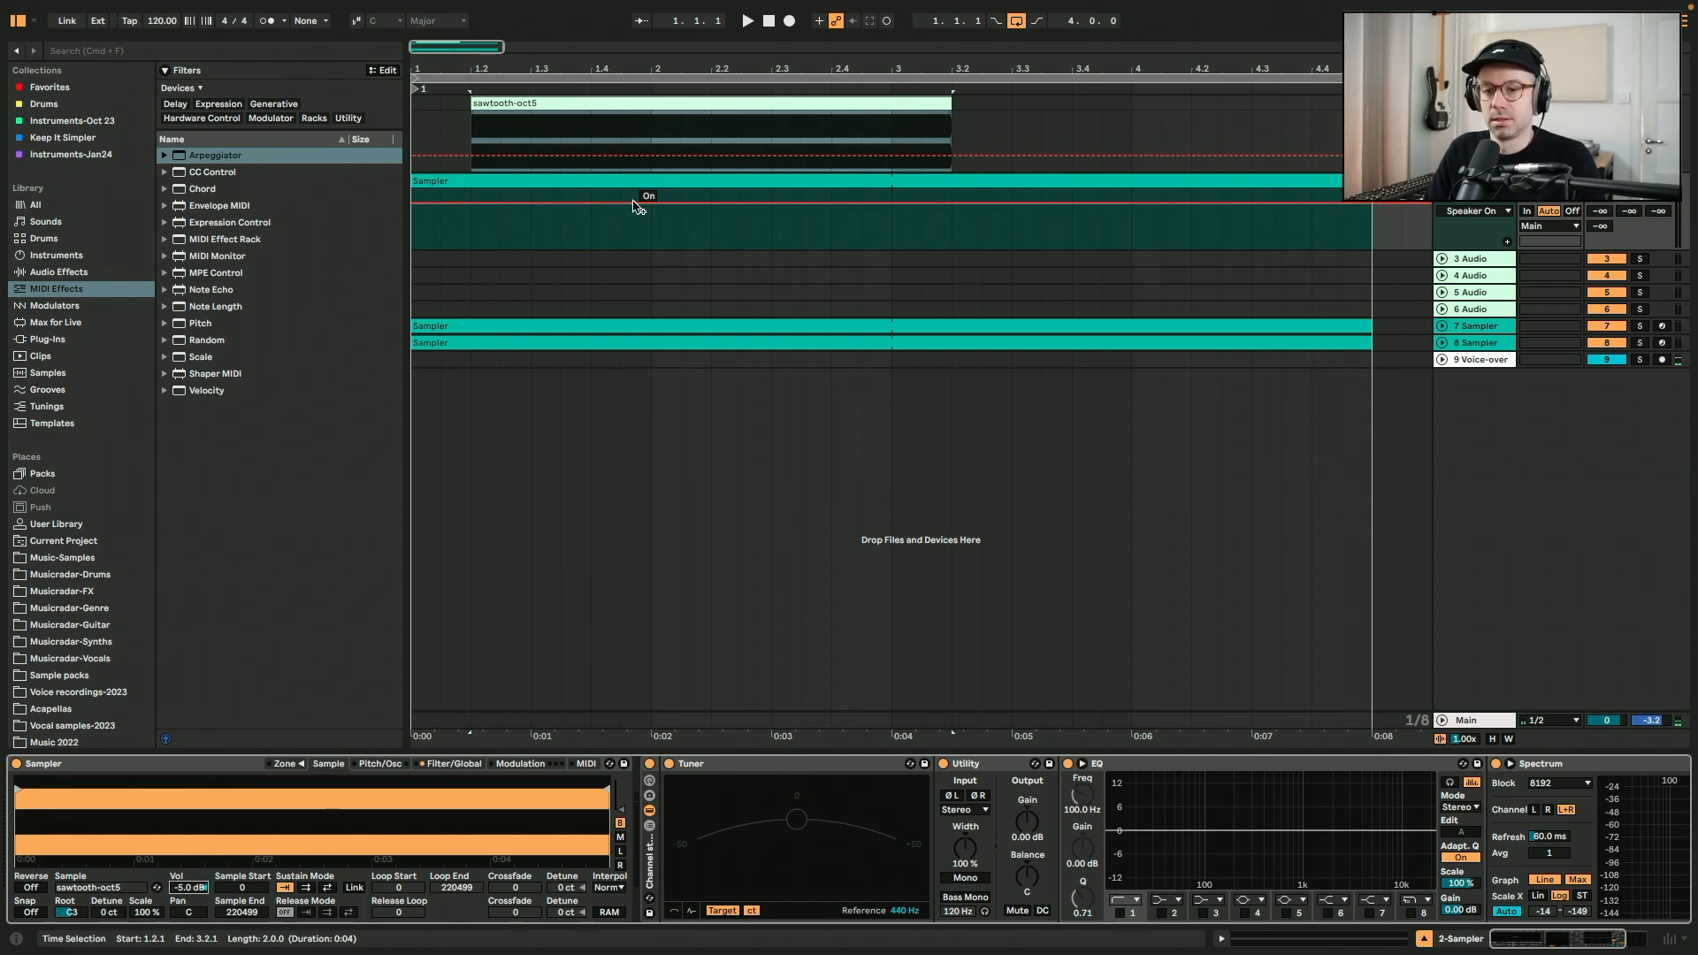
# Set the release of Sampler's volume envelope to 200 ms
pyautogui.click(453, 763)
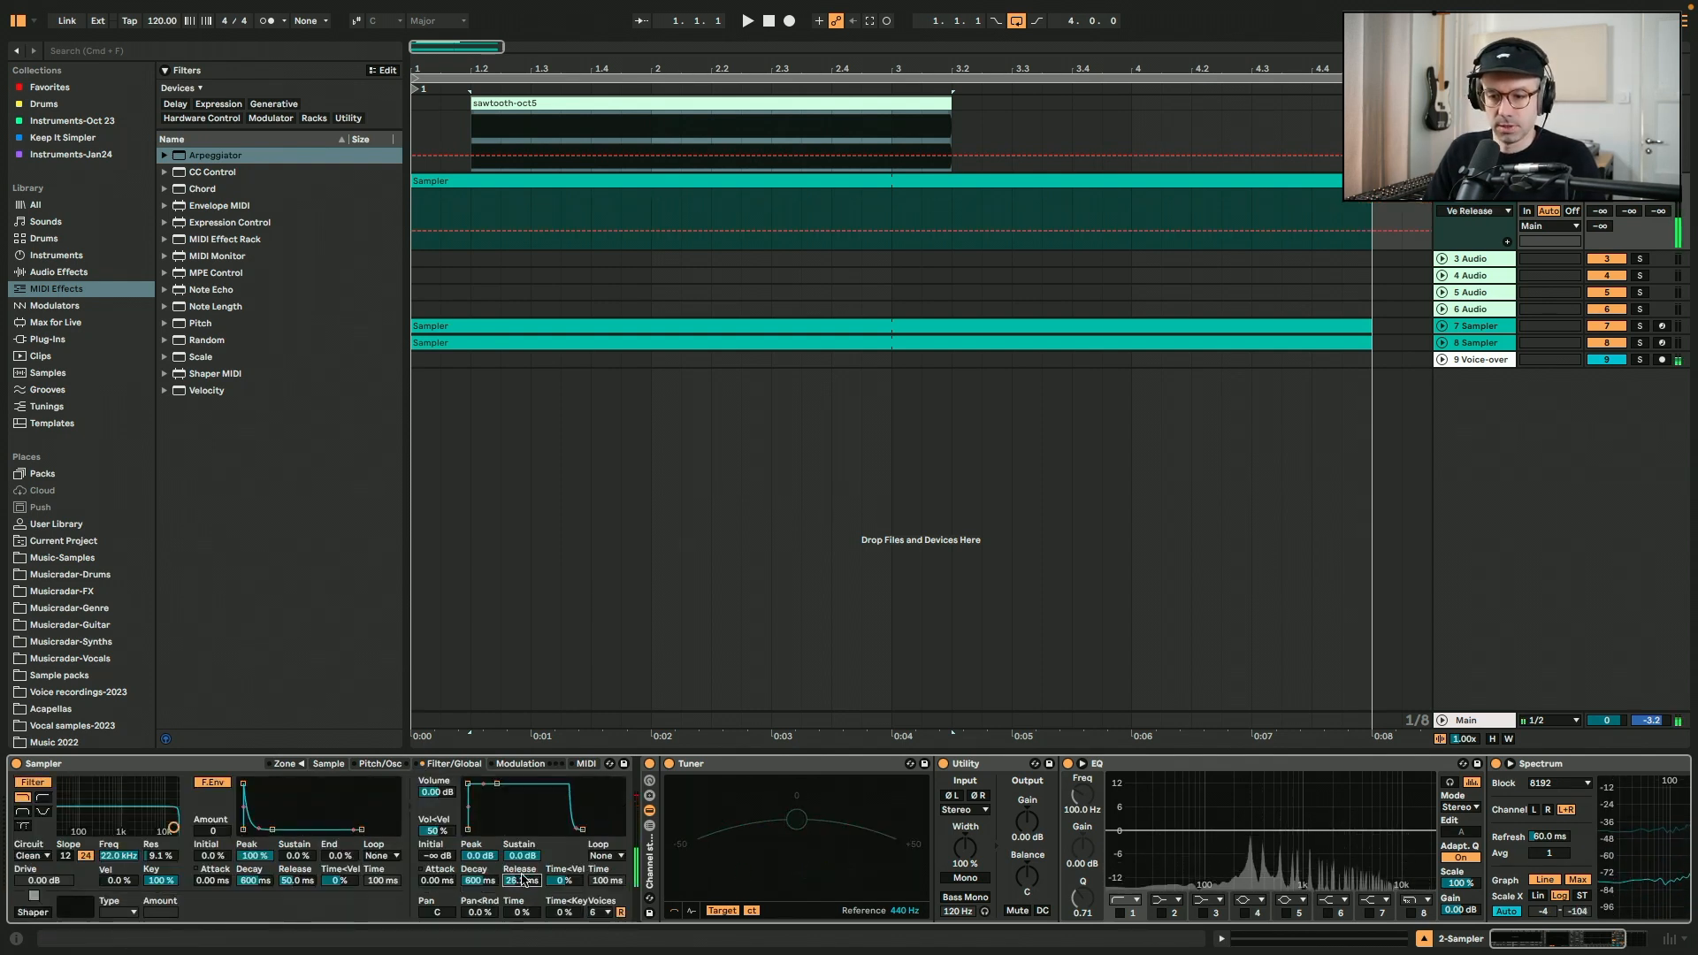
pyautogui.moveTo(522, 878); pyautogui.dragTo(523, 880)
pyautogui.write('200')
pyautogui.press('Return')
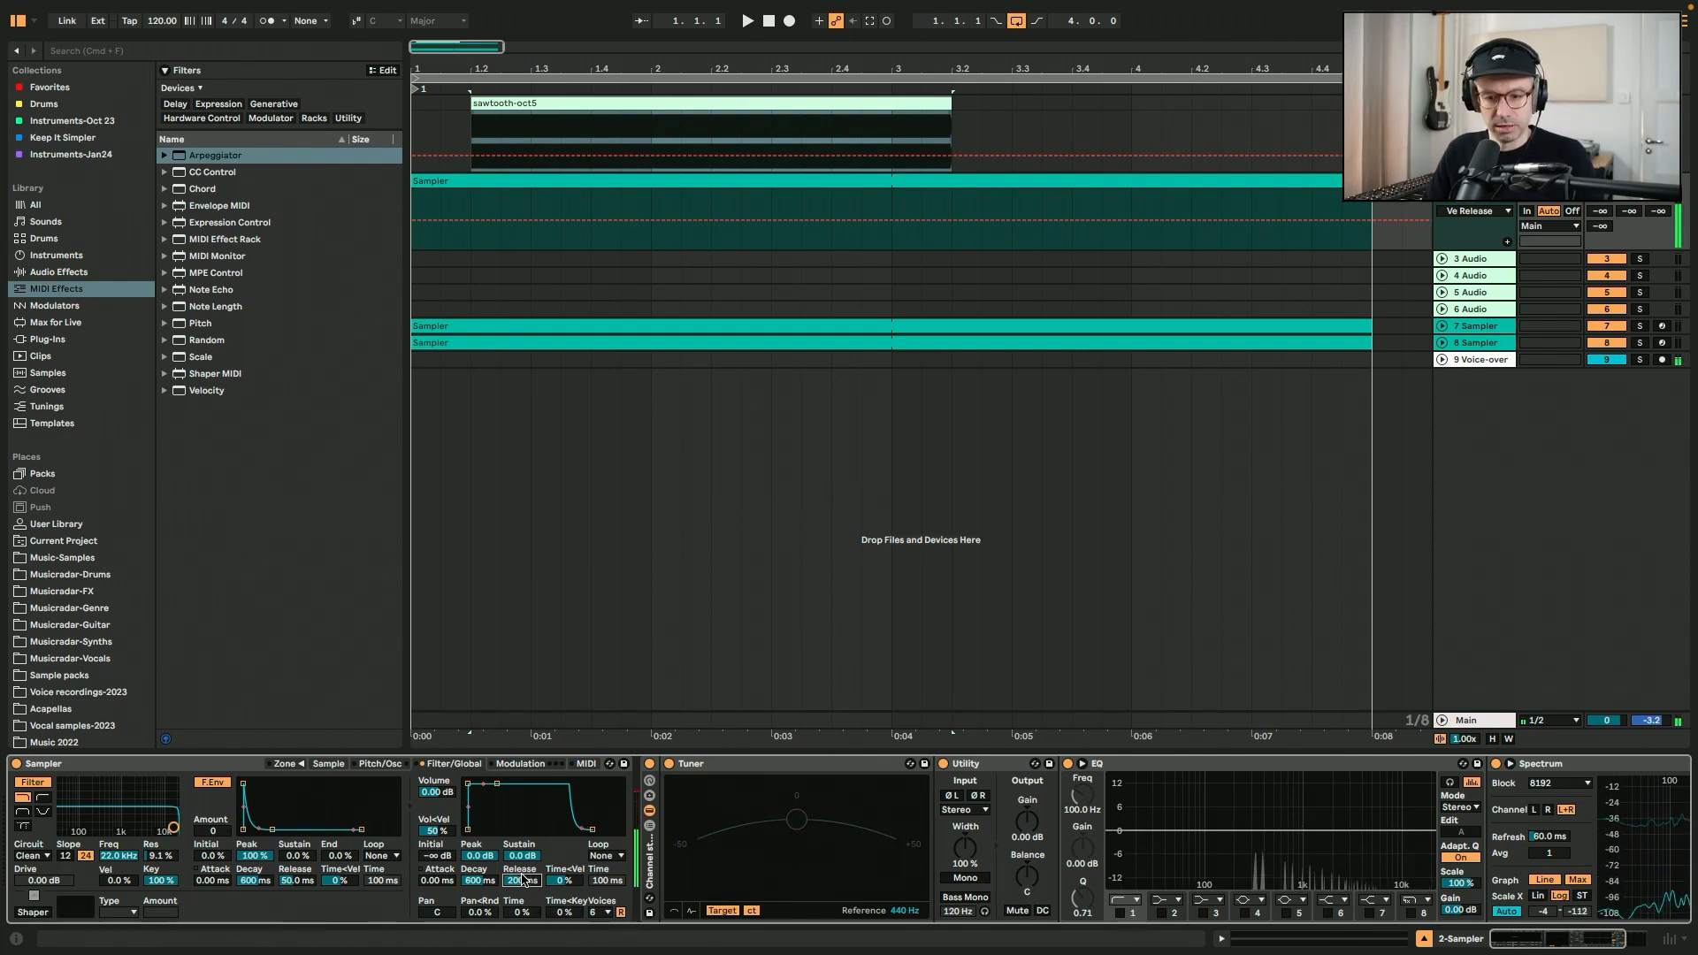
# Set the sample's root key to C4 and check the tuning by playing C notes in several octaves
pyautogui.press('x')
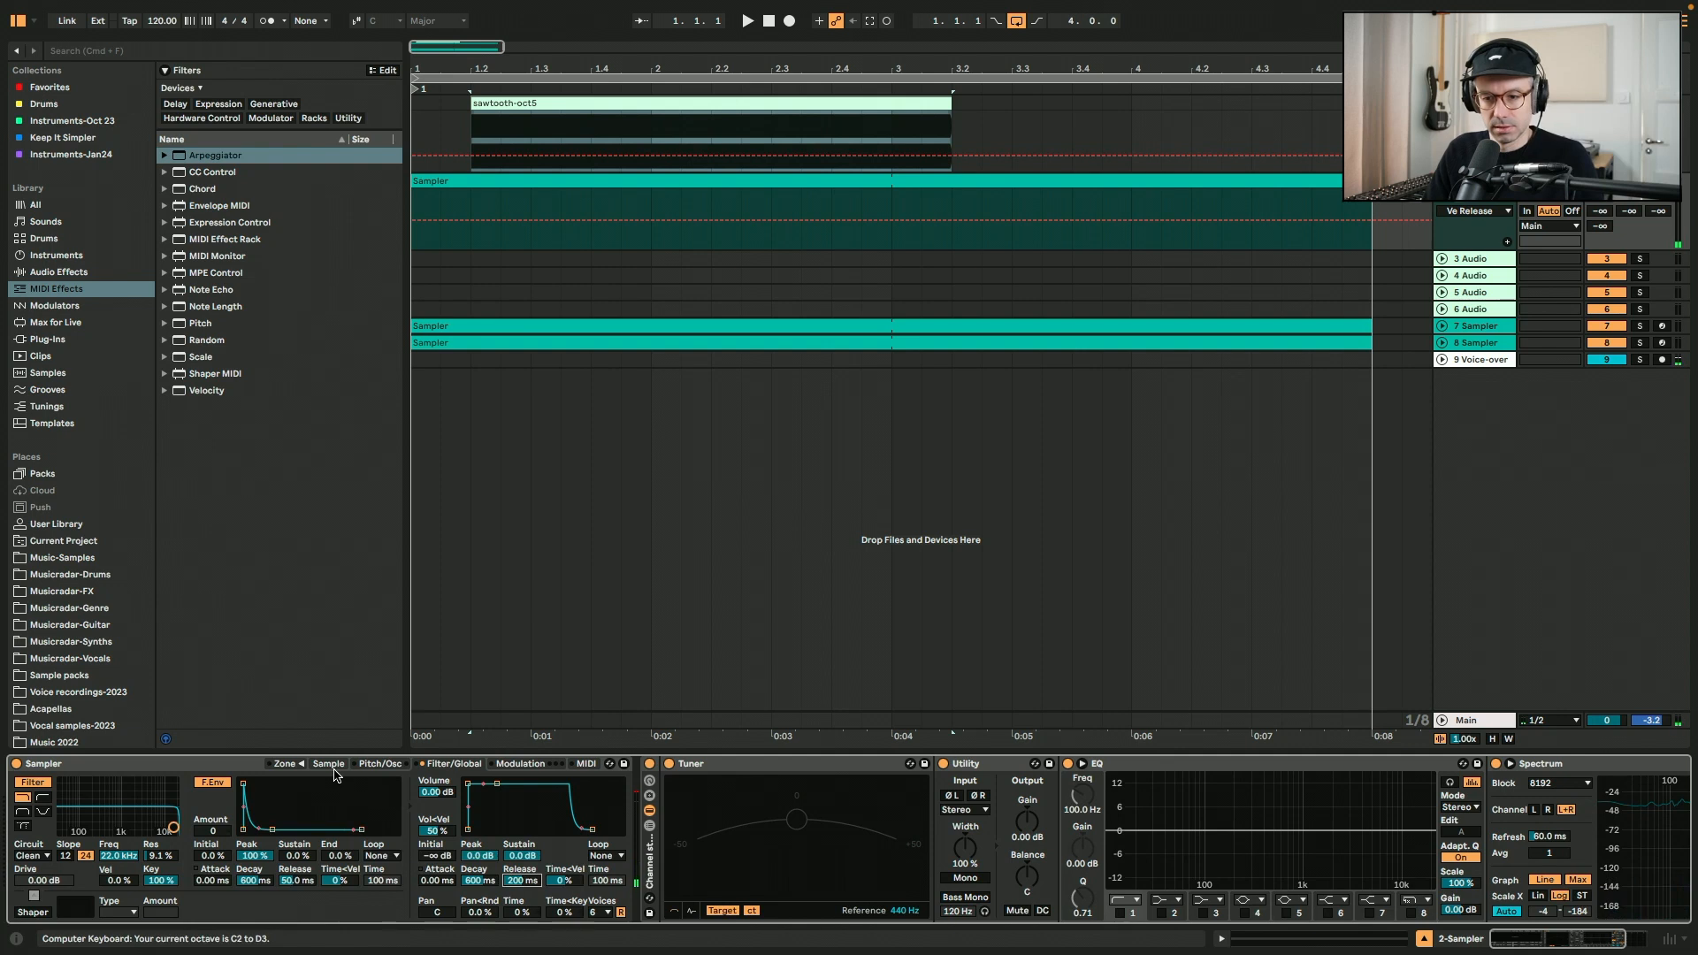
pyautogui.click(329, 766)
pyautogui.press('z')
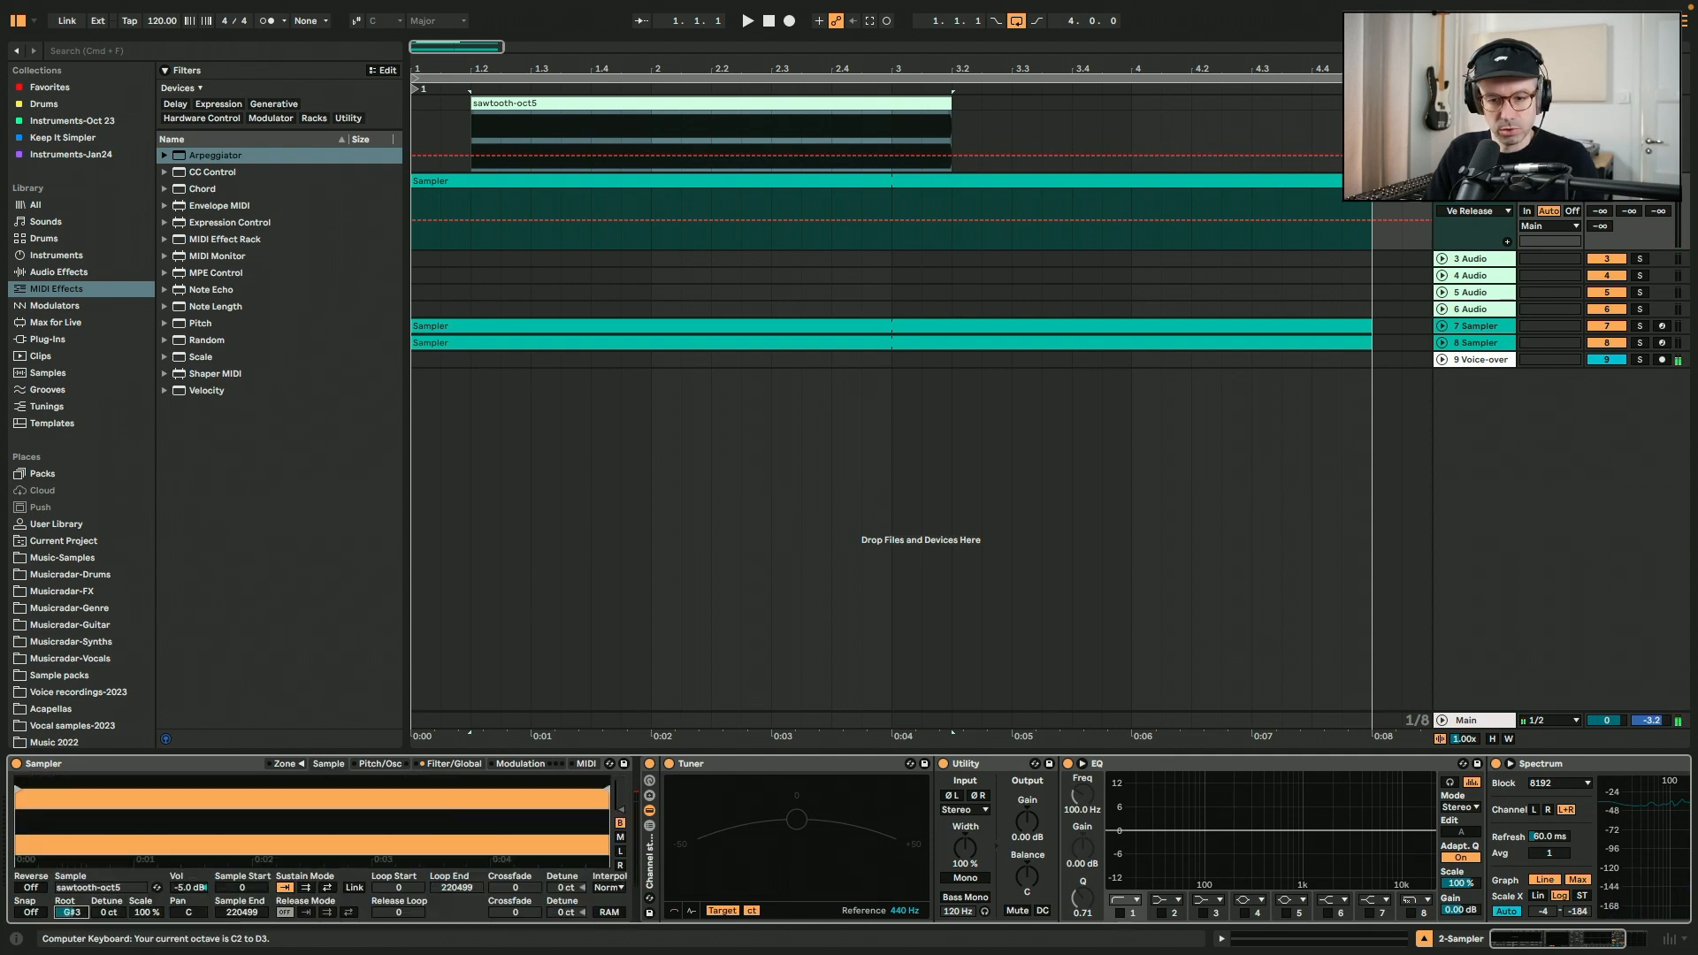
pyautogui.moveTo(80, 913); pyautogui.dragTo(79, 908)
pyautogui.press('a')
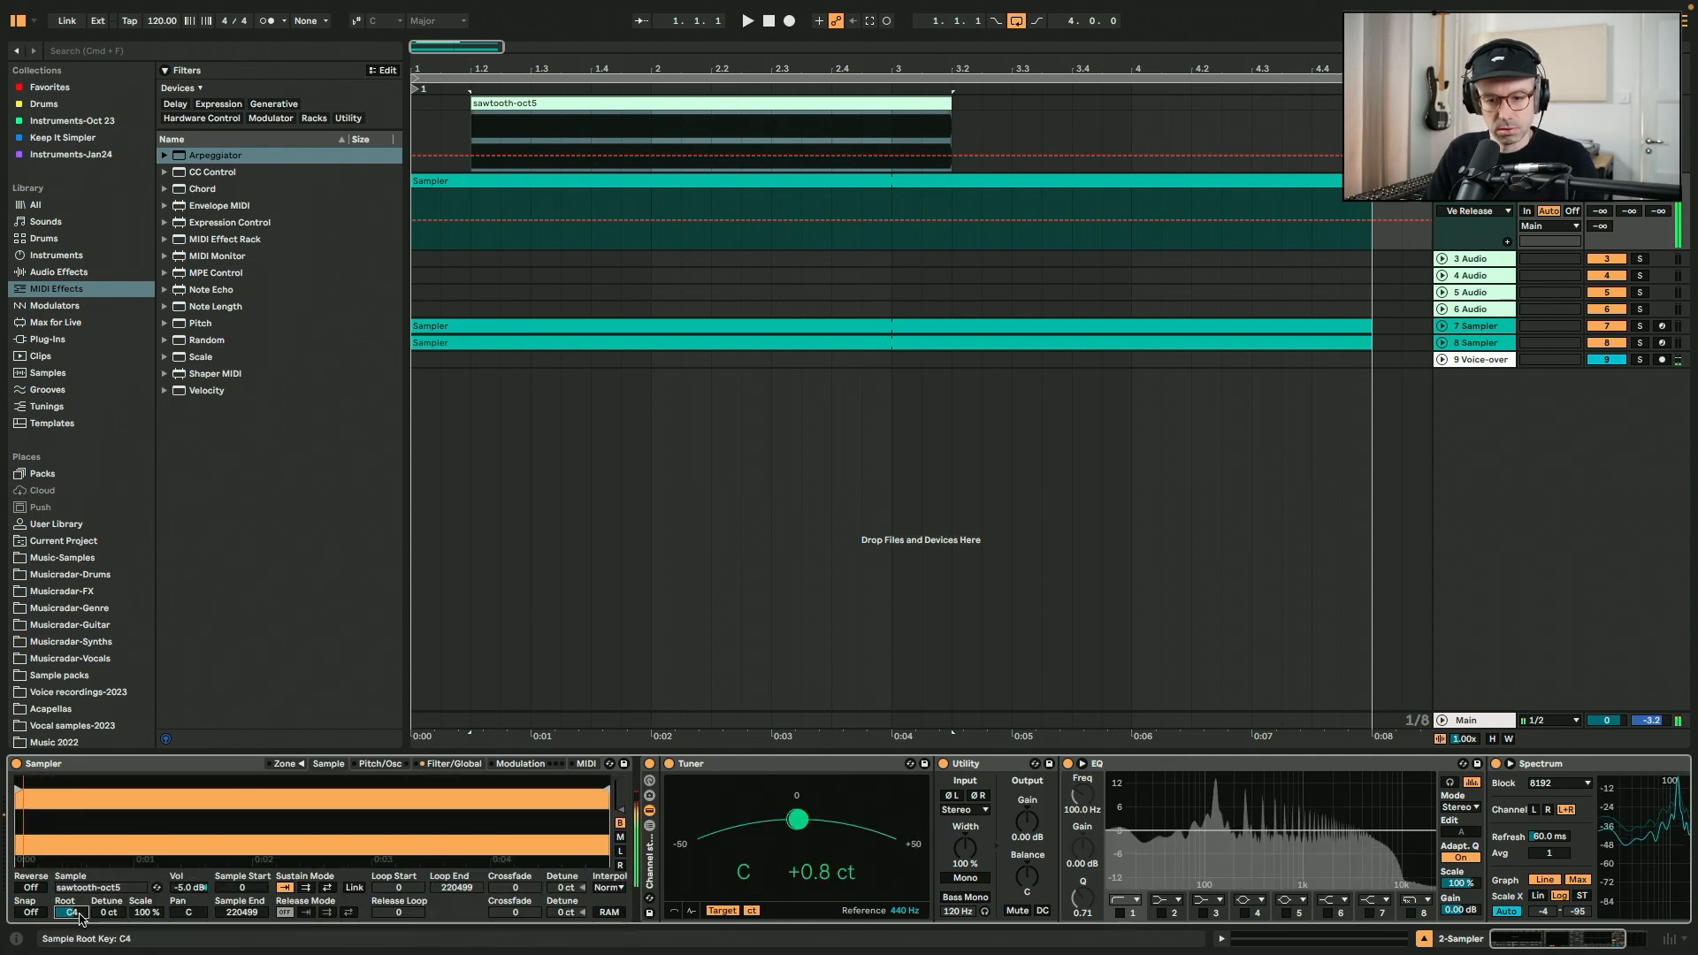
pyautogui.press('x')
pyautogui.press('a')
pyautogui.press('z')
pyautogui.press('a')
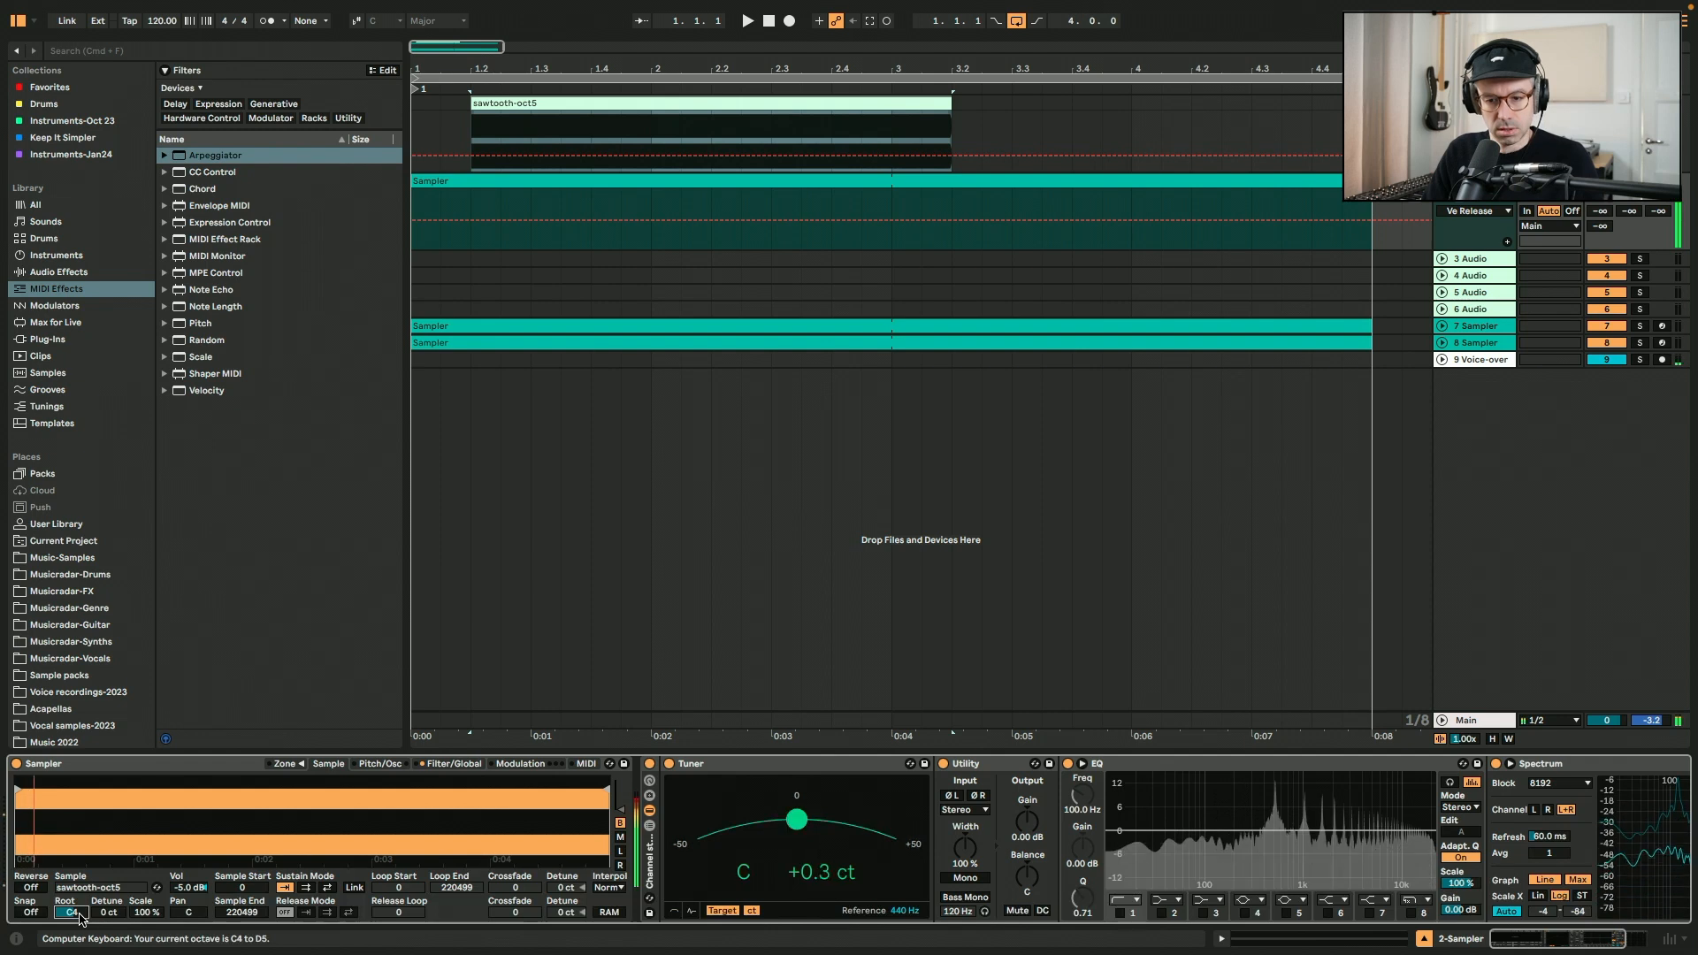
pyautogui.press('x')
pyautogui.press('a')
pyautogui.press('a')
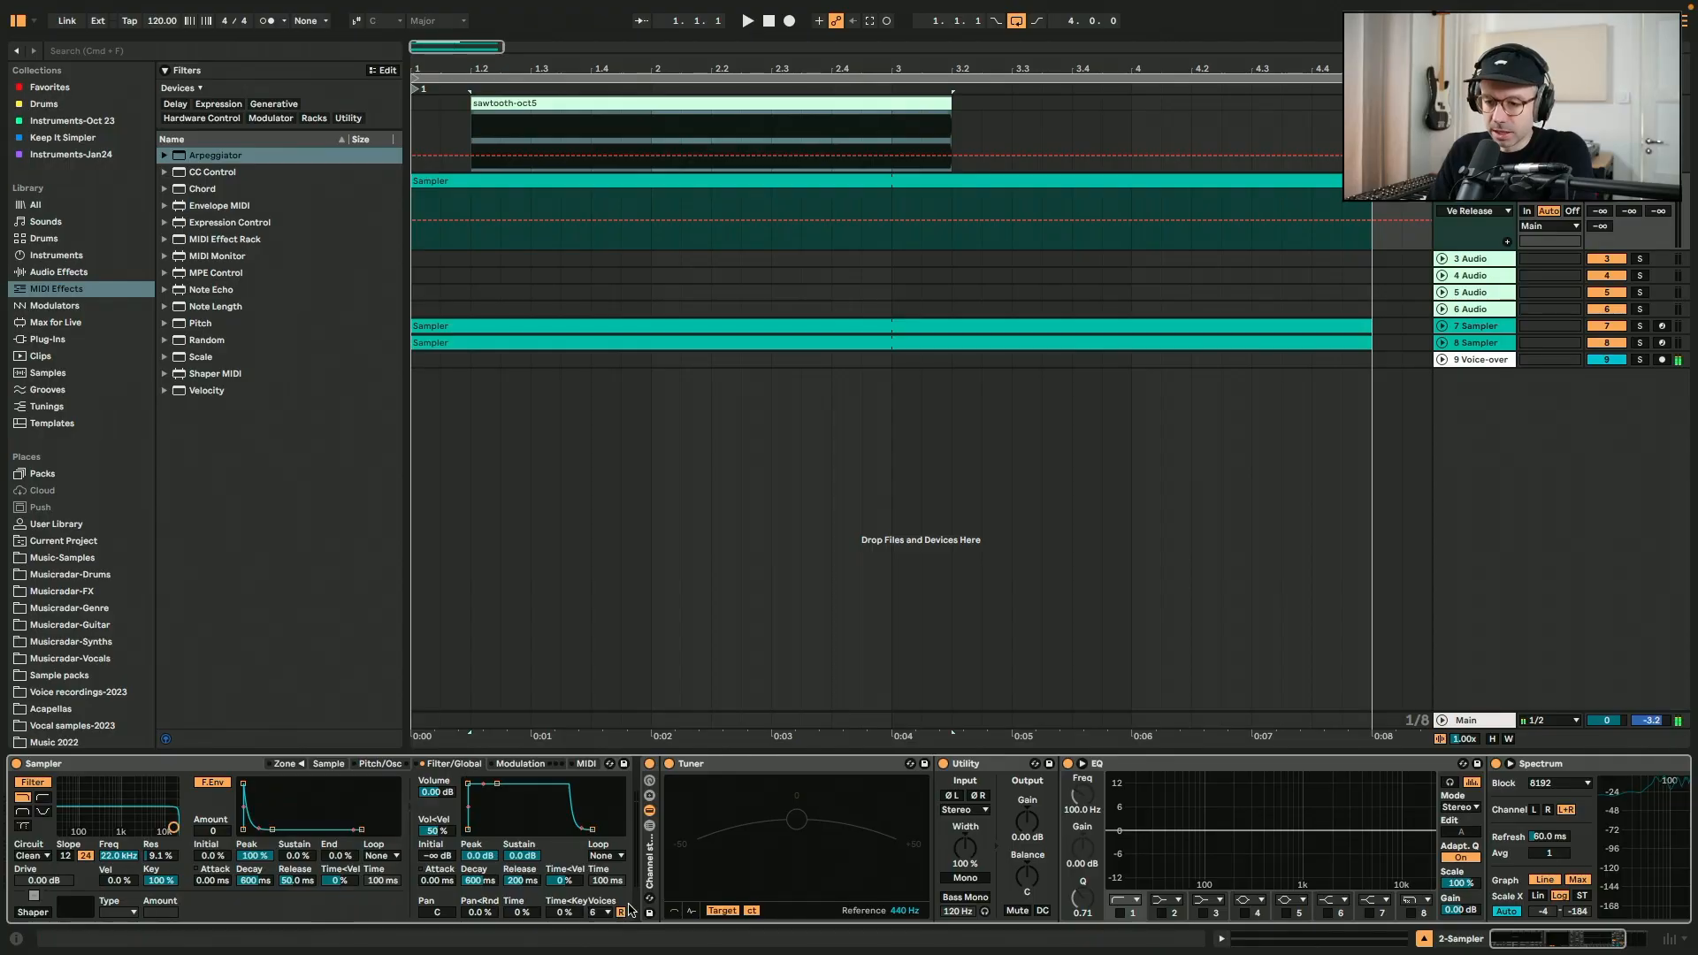
# Limit Sampler to 1 voice and test it by playing notes in different octaves
pyautogui.click(607, 912)
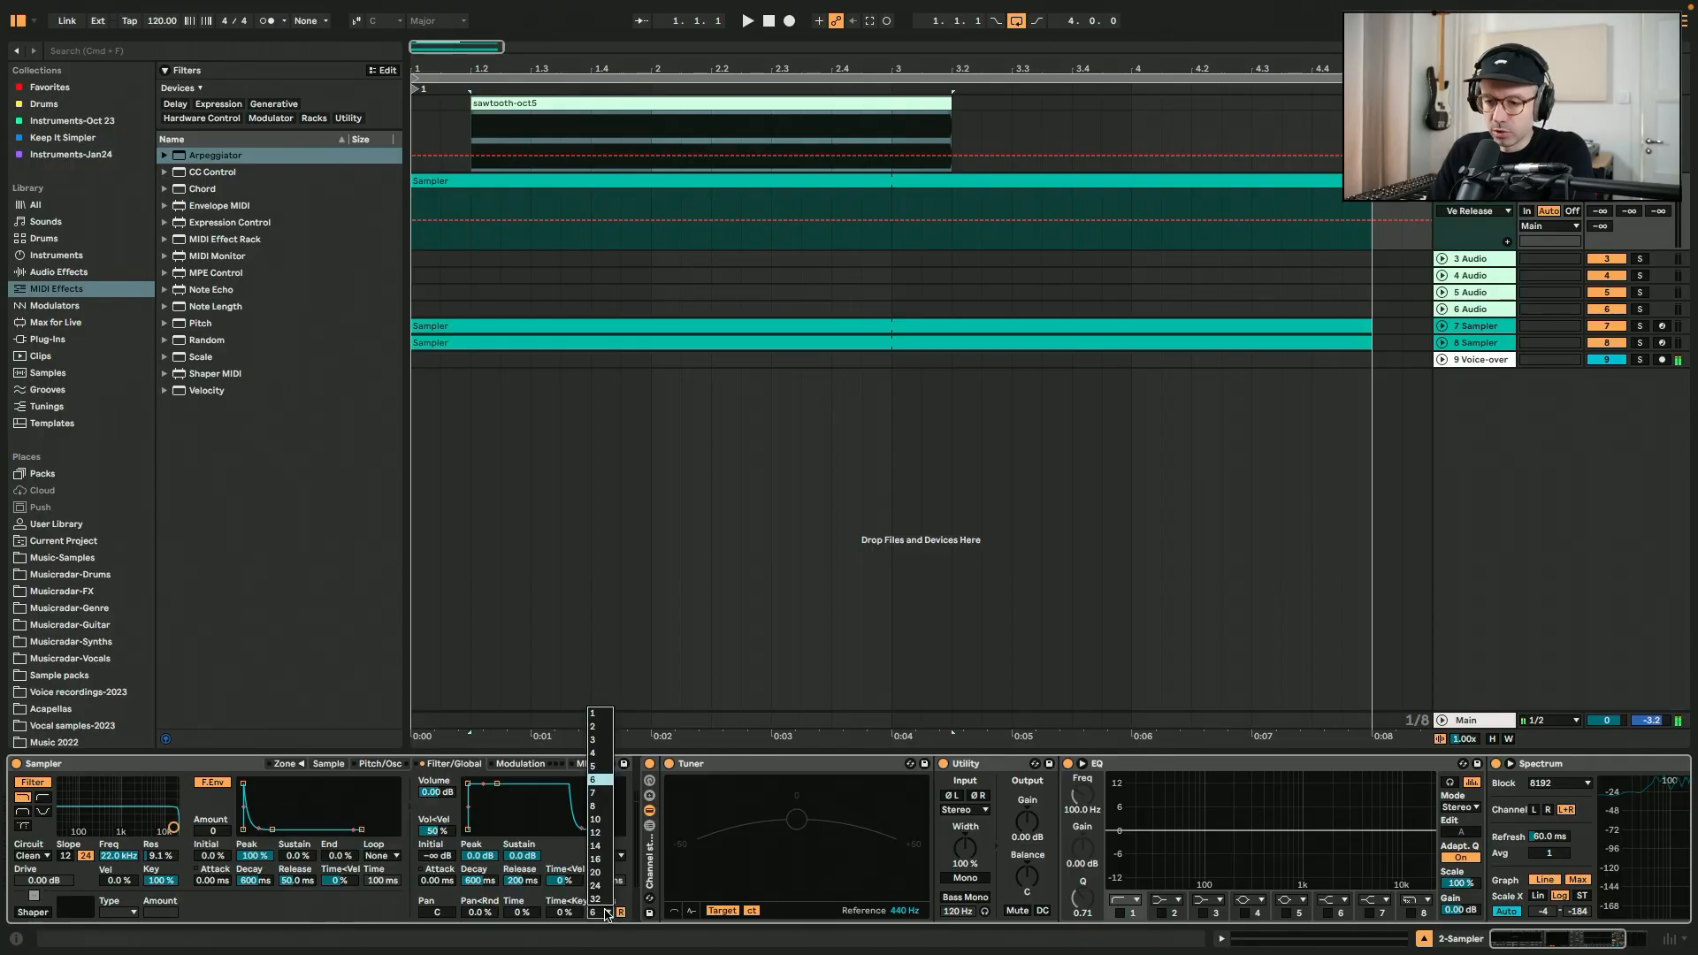
pyautogui.click(605, 714)
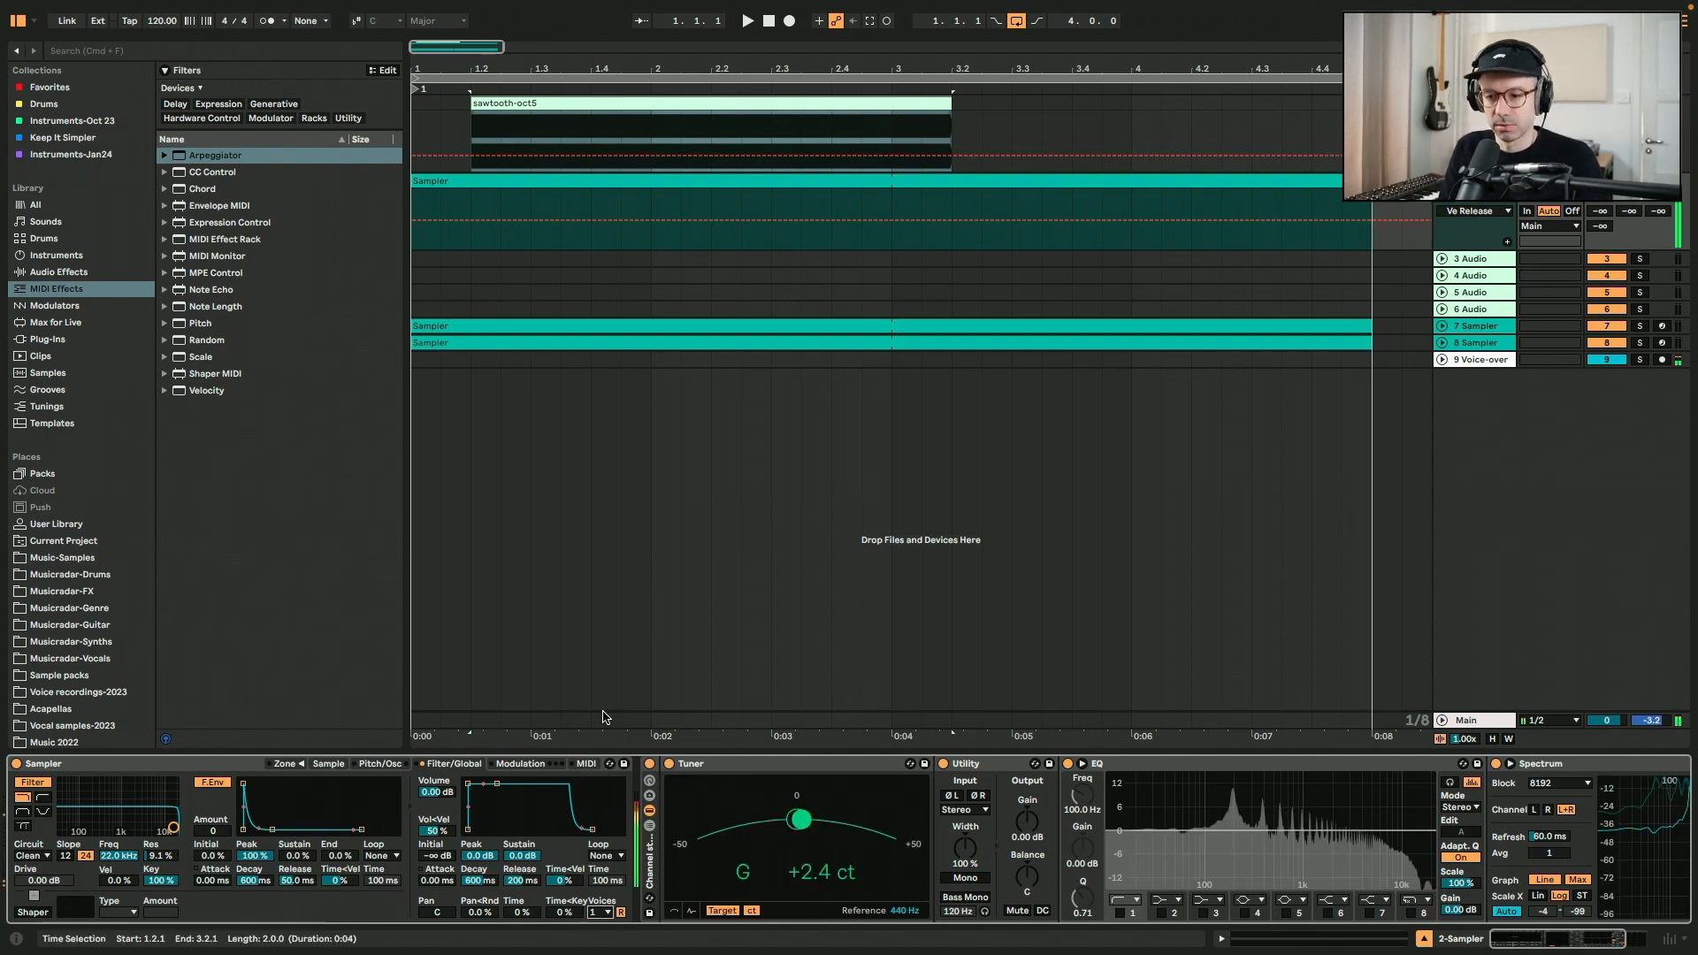
pyautogui.press('a')
pyautogui.press('z')
pyautogui.press('a')
pyautogui.press('d')
pyautogui.press('x')
pyautogui.press('s')
pyautogui.press('g')
pyautogui.press('d')
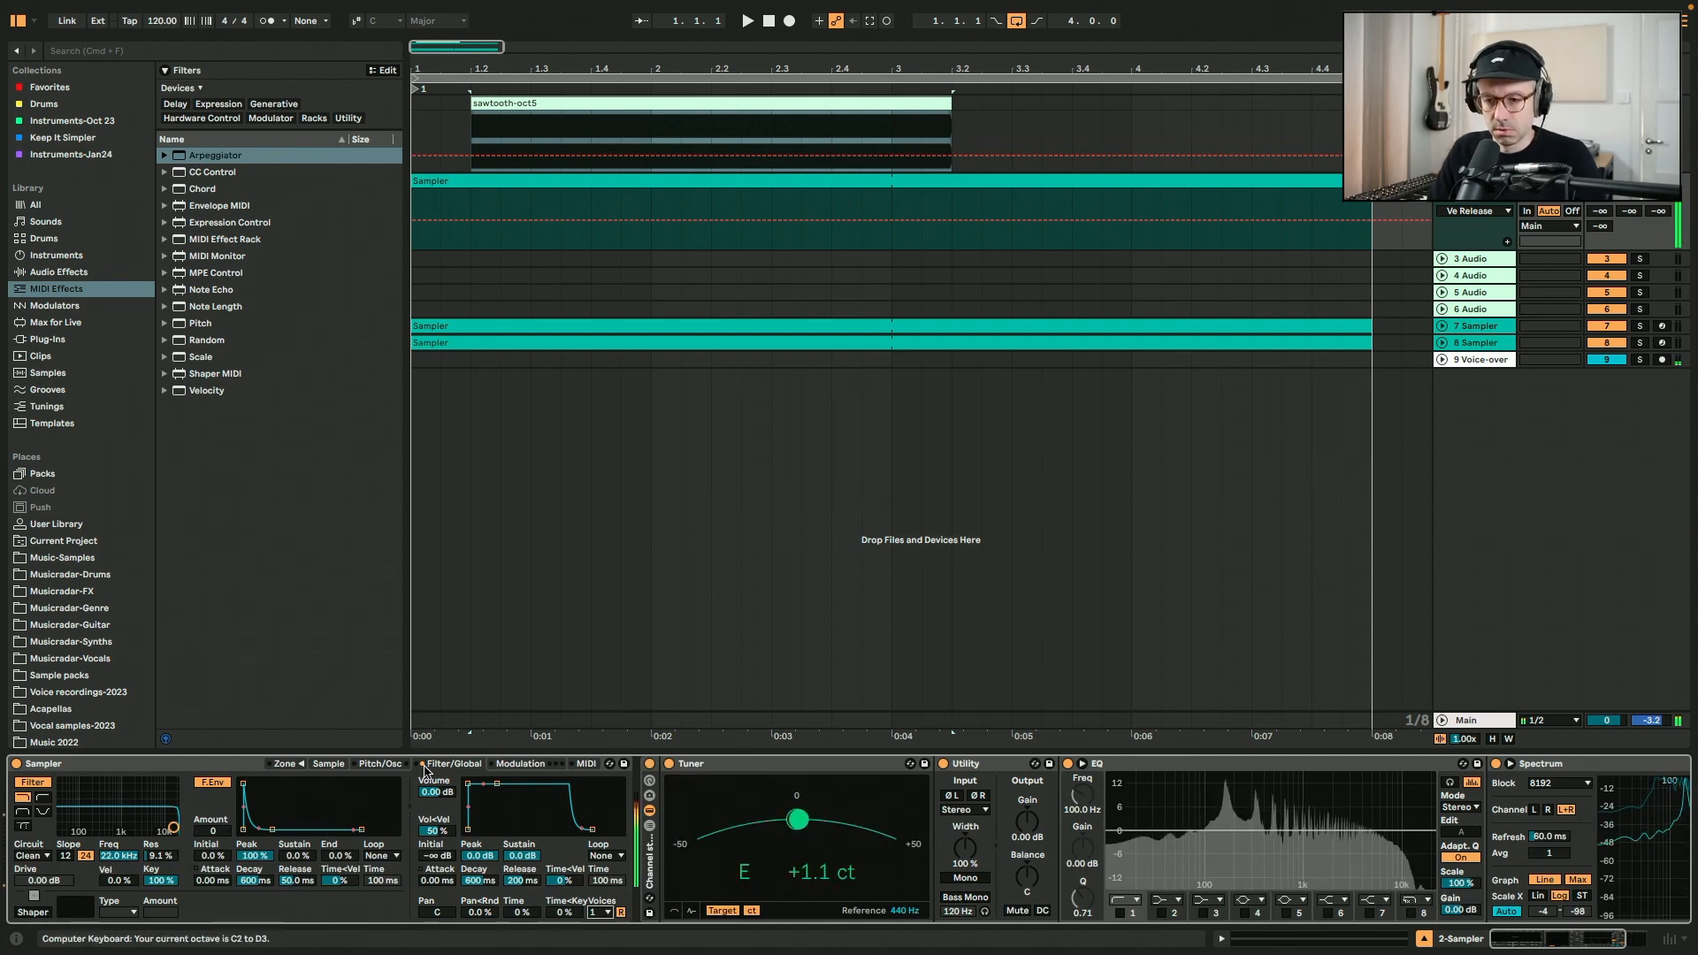
# Set the volume envelope's attack to 10 ms, release to 500 ms, and sustain to -2 dB
pyautogui.click(438, 880)
pyautogui.write('10')
pyautogui.press('Return')
pyautogui.click(520, 882)
pyautogui.write('500')
pyautogui.press('Return')
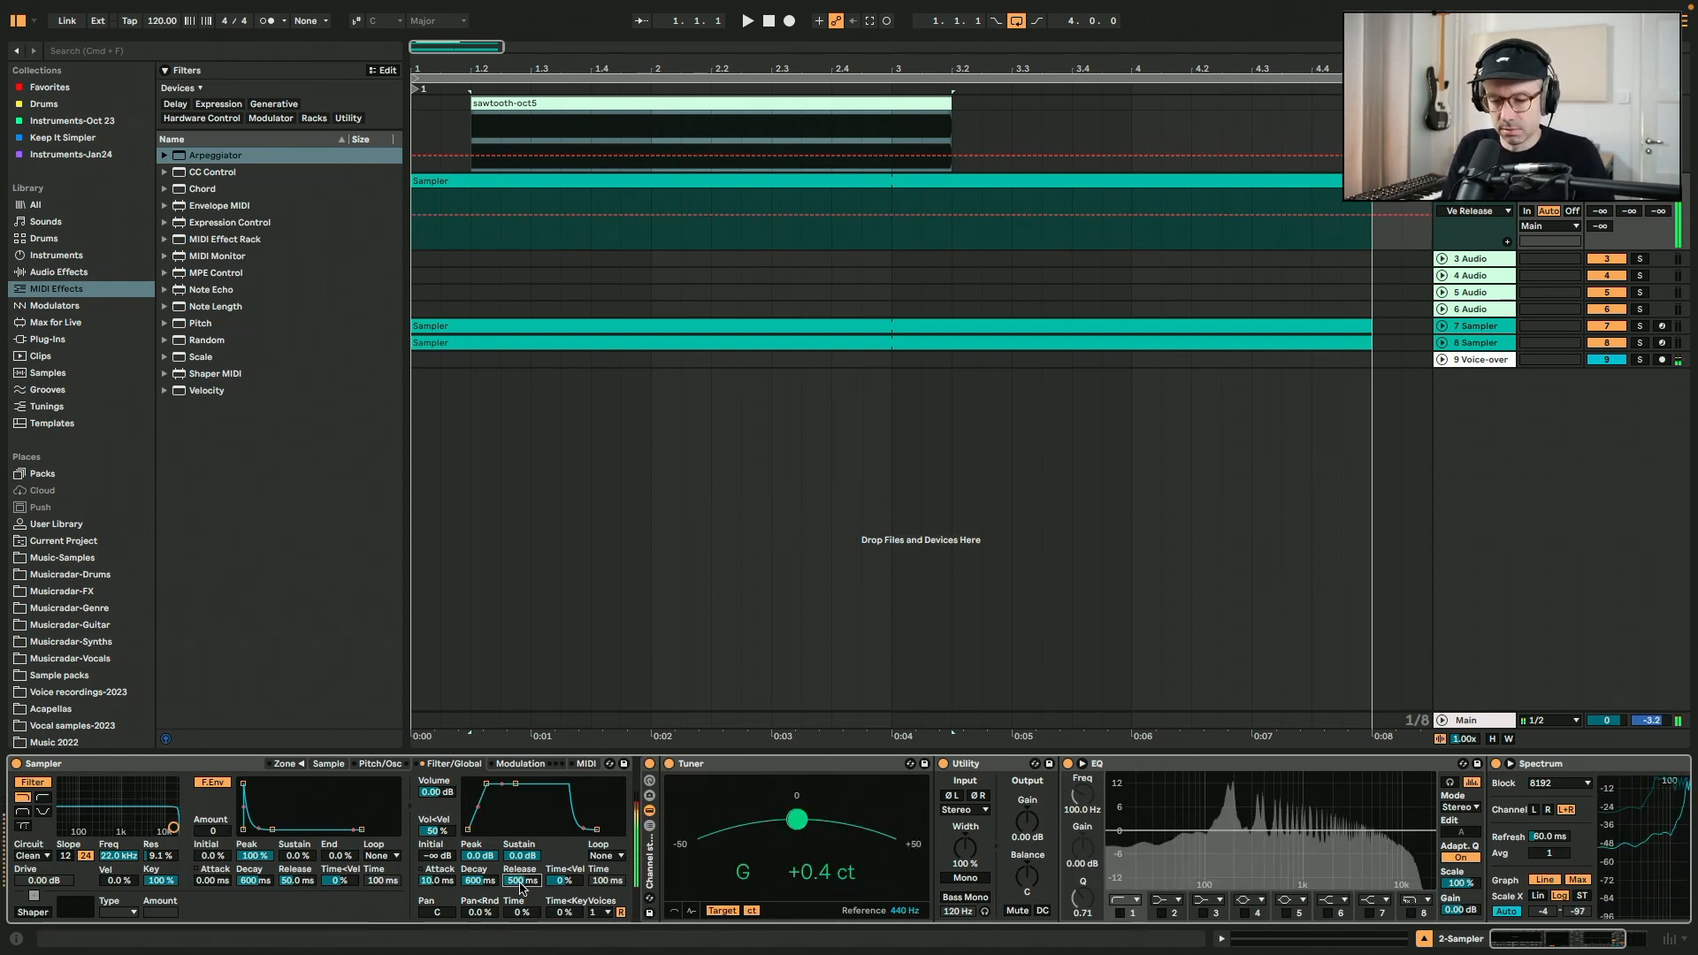
pyautogui.moveTo(522, 856); pyautogui.dragTo(521, 863)
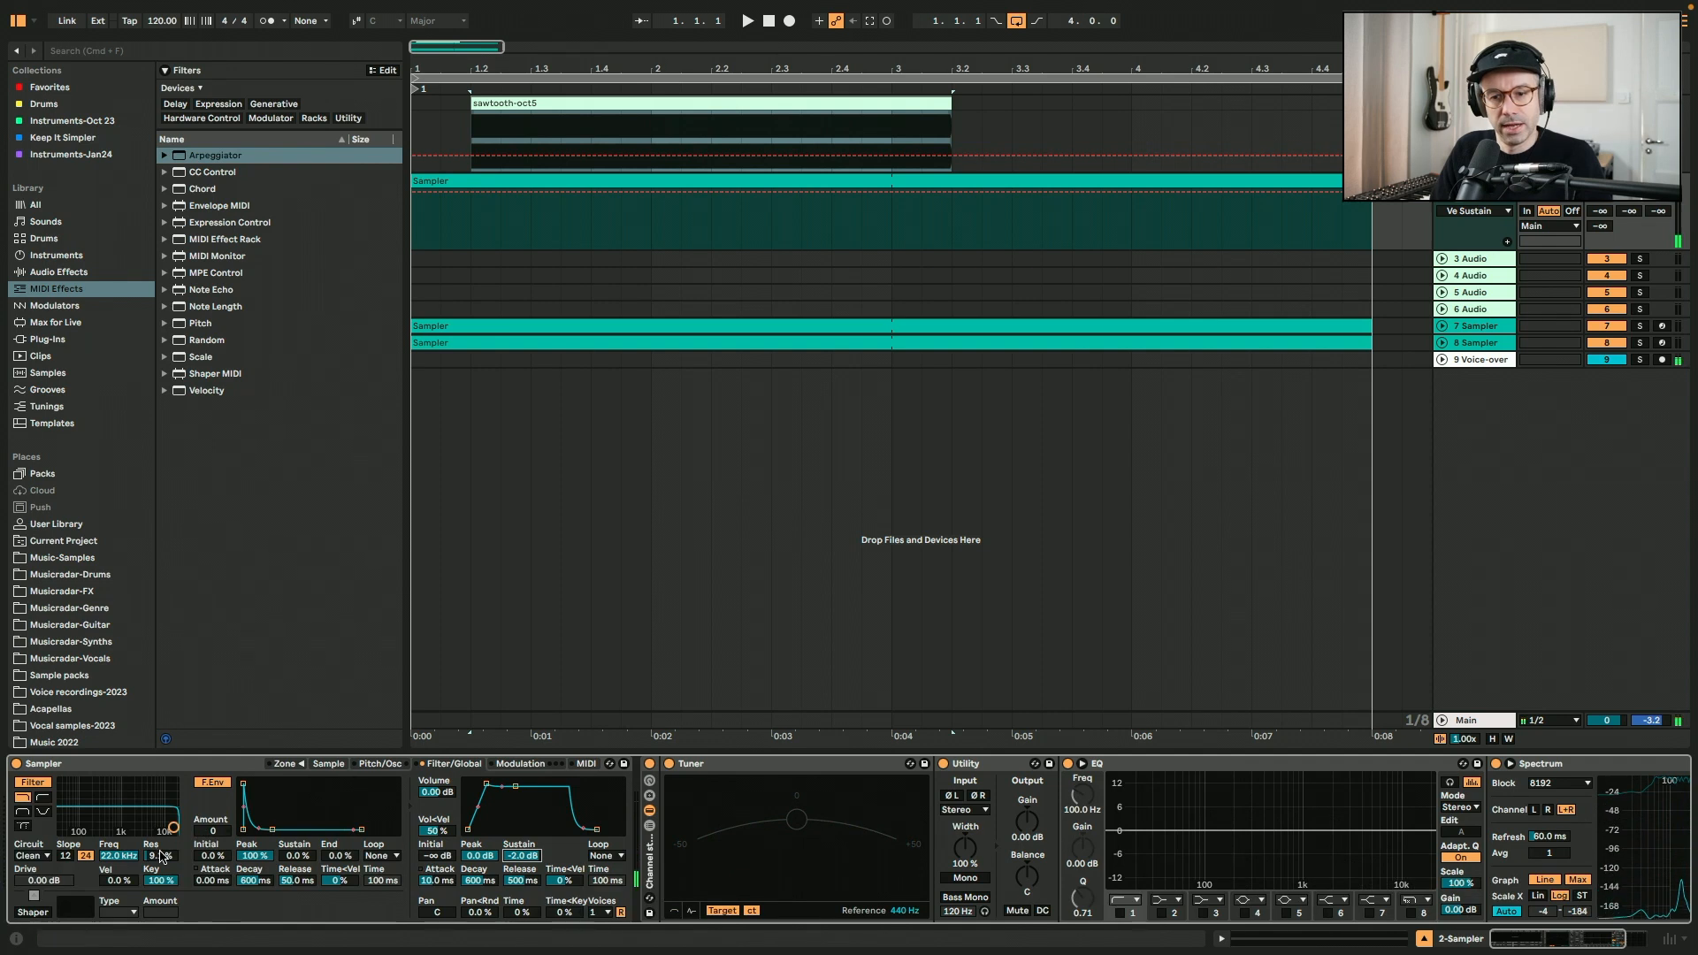
# Set Sampler's filter frequency to 5.20 kHz, resonance to 24% and filter envelope amount to -72, and audition notes
pyautogui.moveTo(160, 856); pyautogui.dragTo(115, 881)
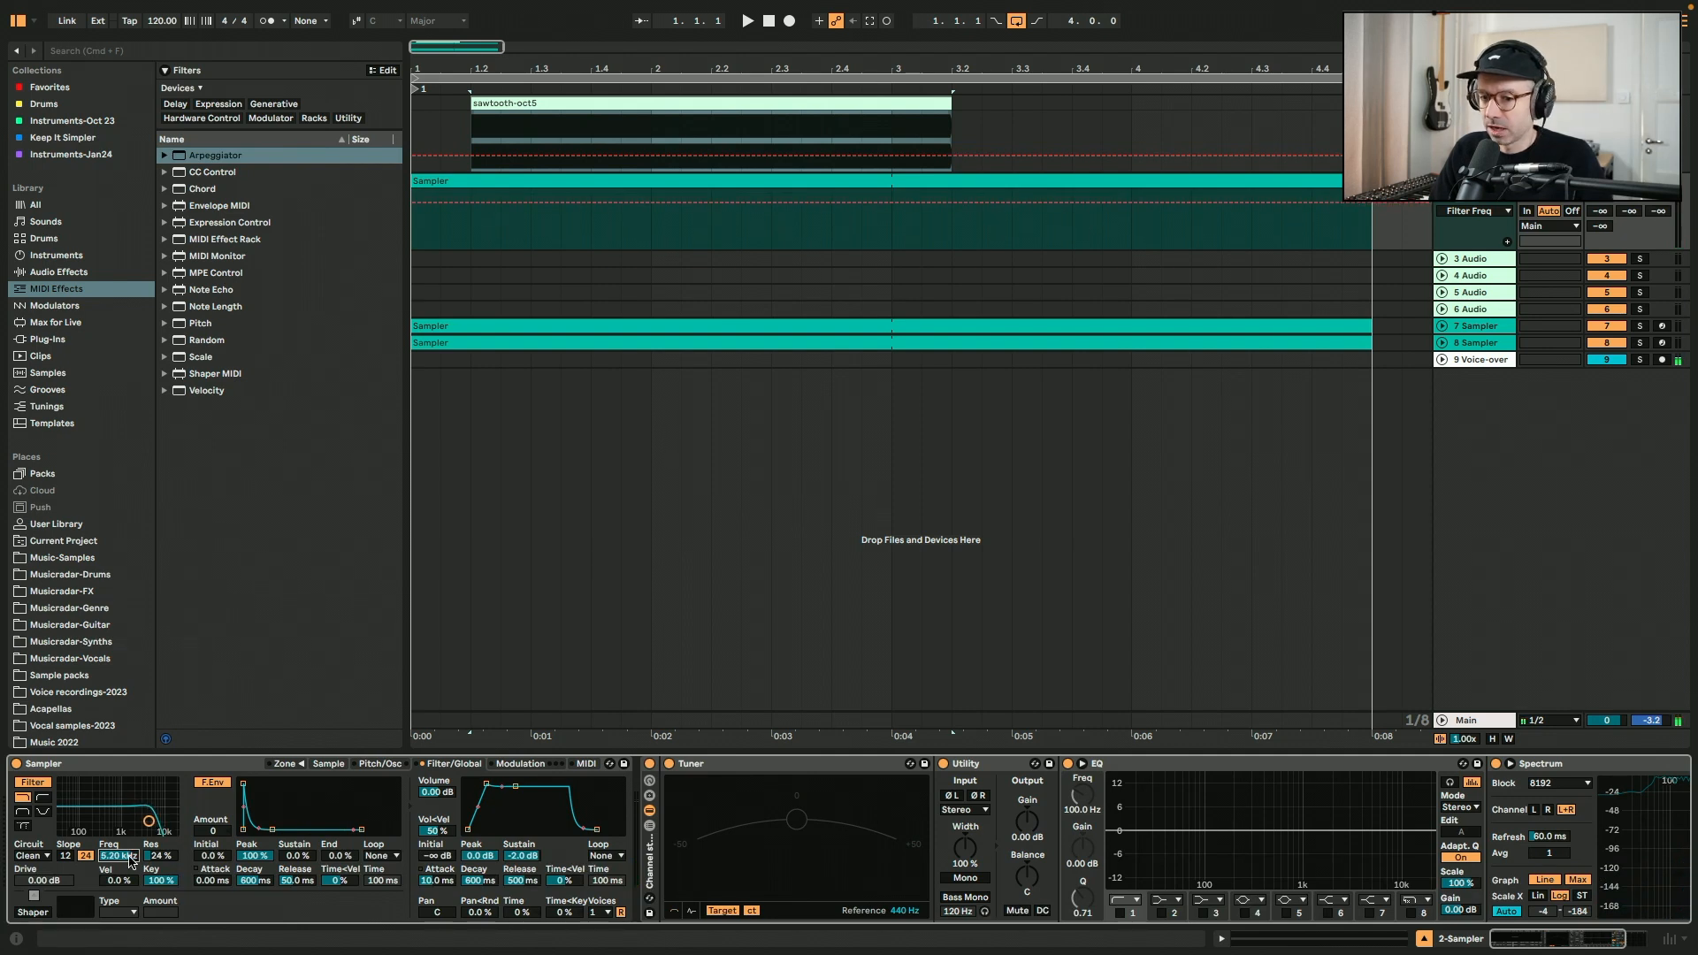
pyautogui.moveTo(218, 827); pyautogui.dragTo(218, 862)
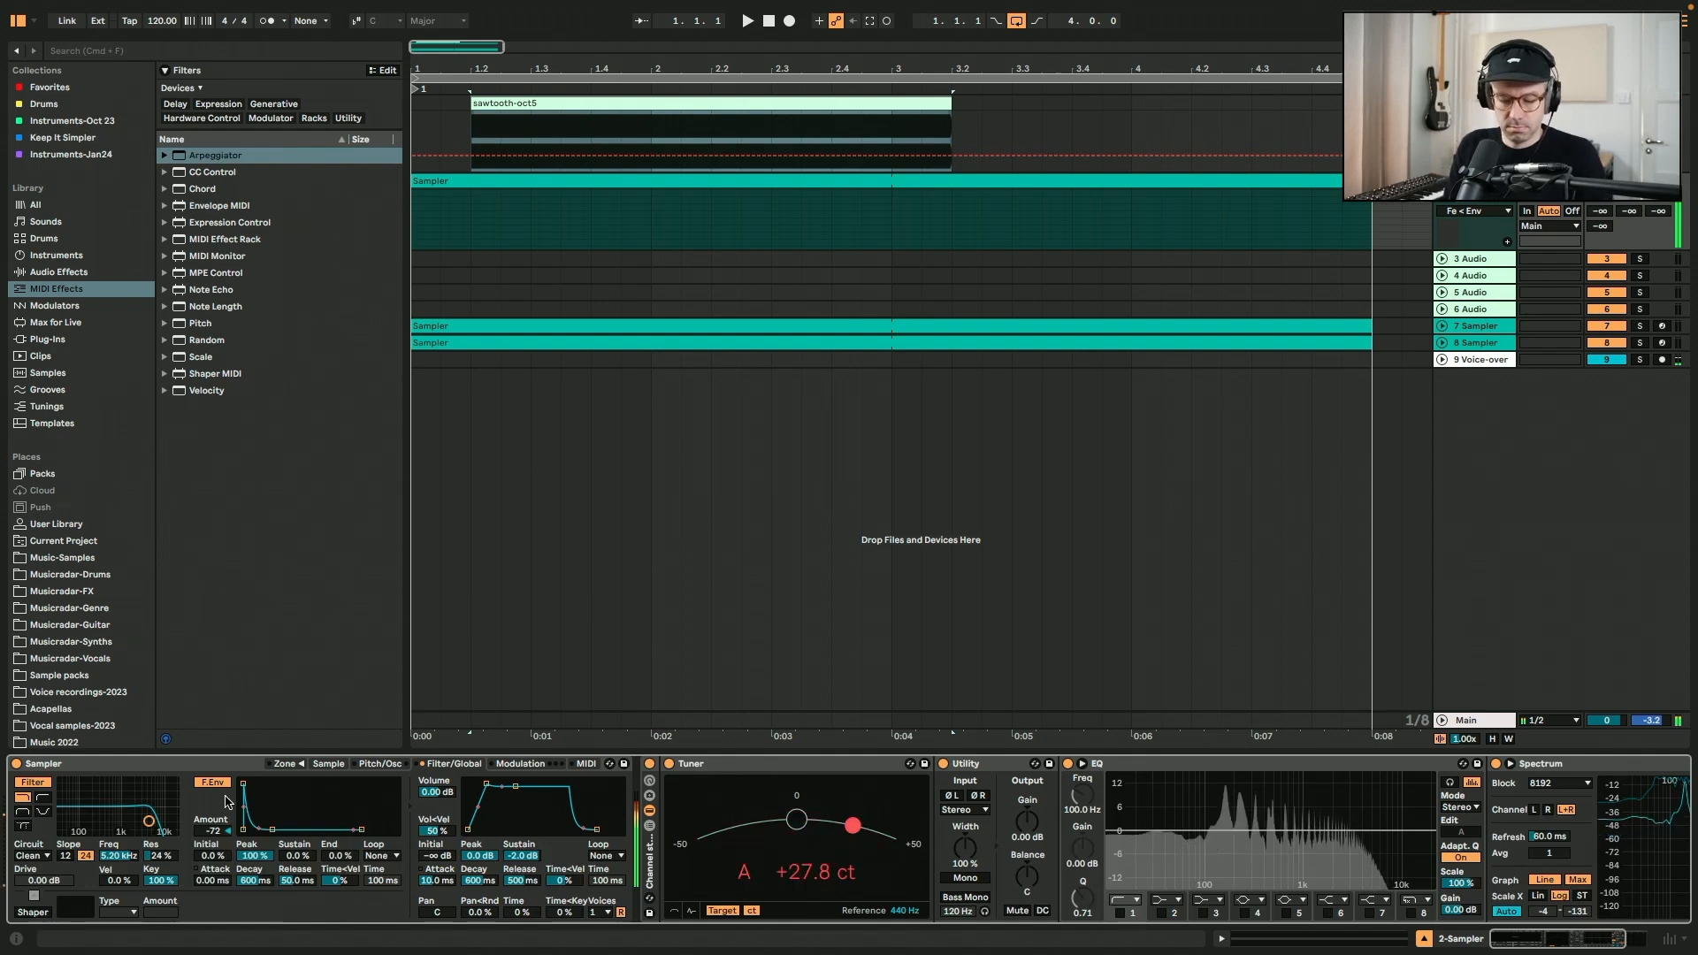
pyautogui.press('z')
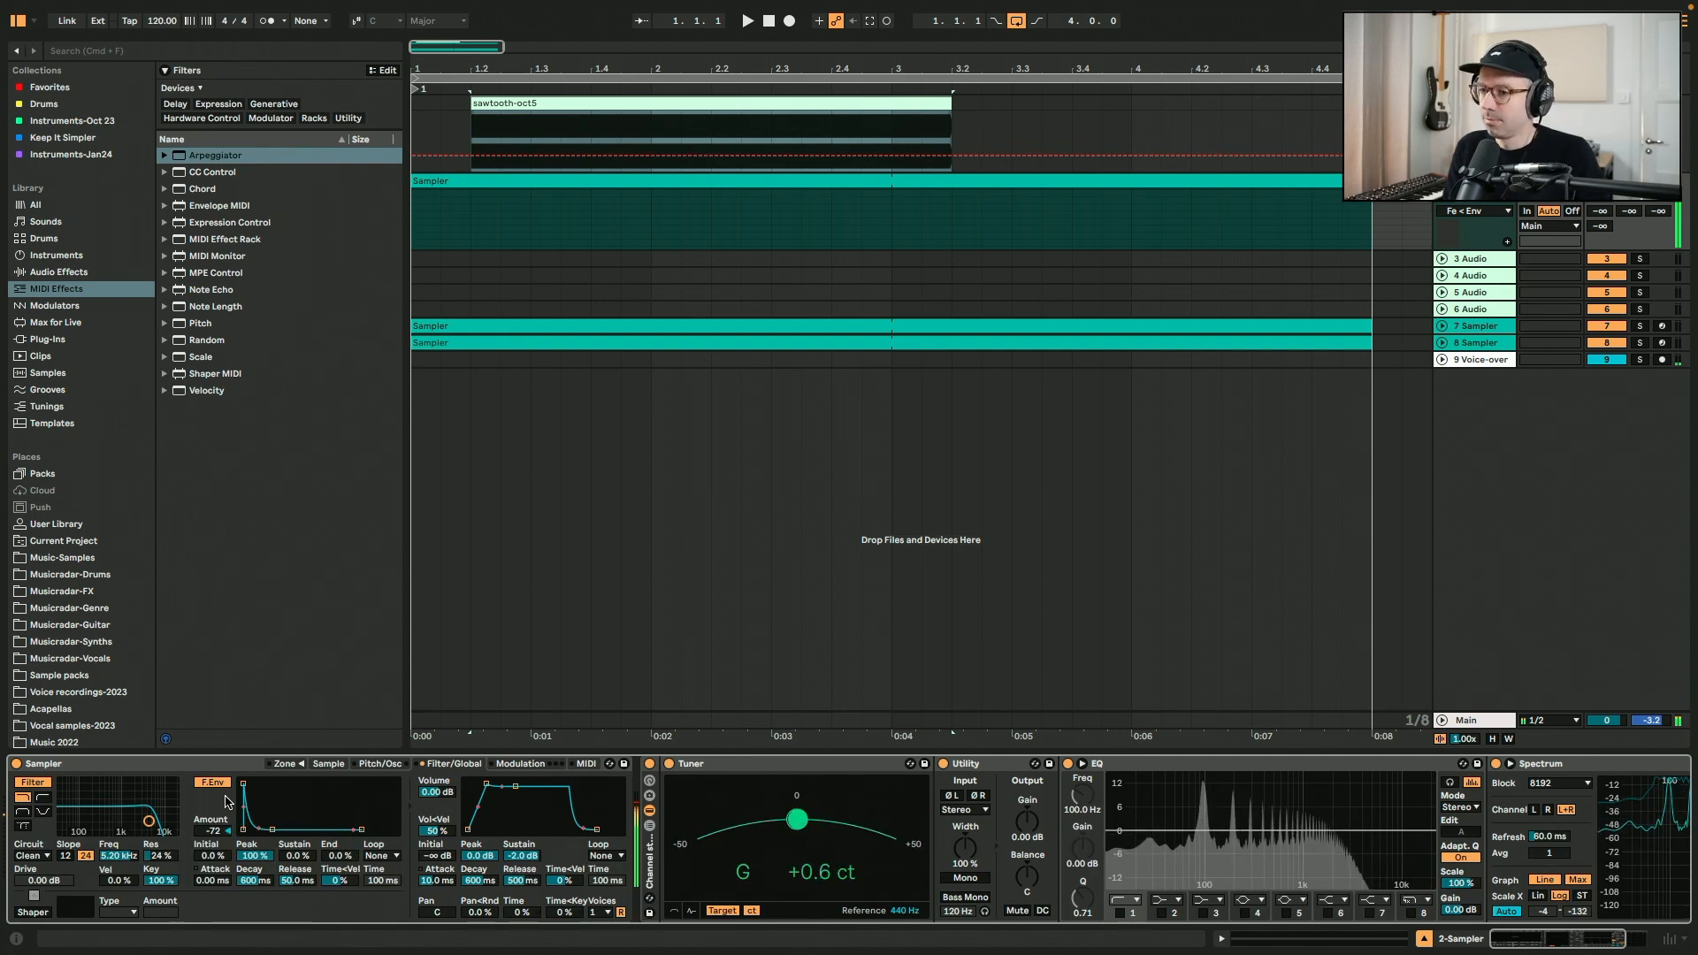
# Set Sampler's filter frequency to 3.50 kHz and its resonance to 46%
pyautogui.click(329, 764)
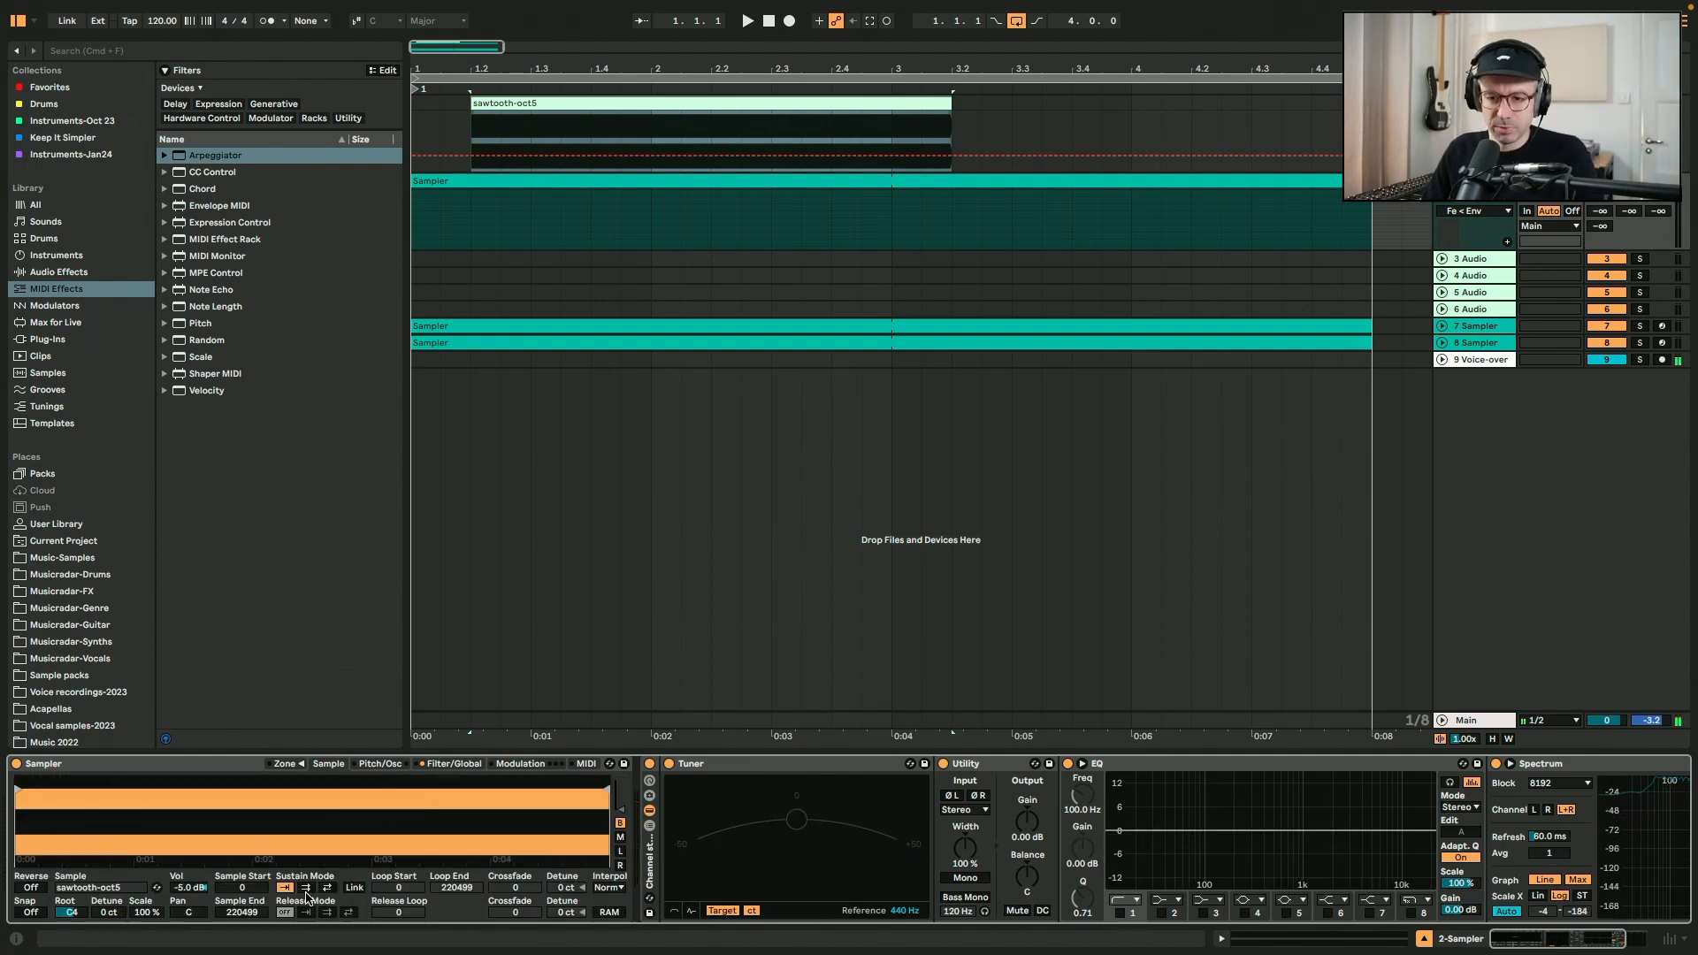
pyautogui.click(373, 766)
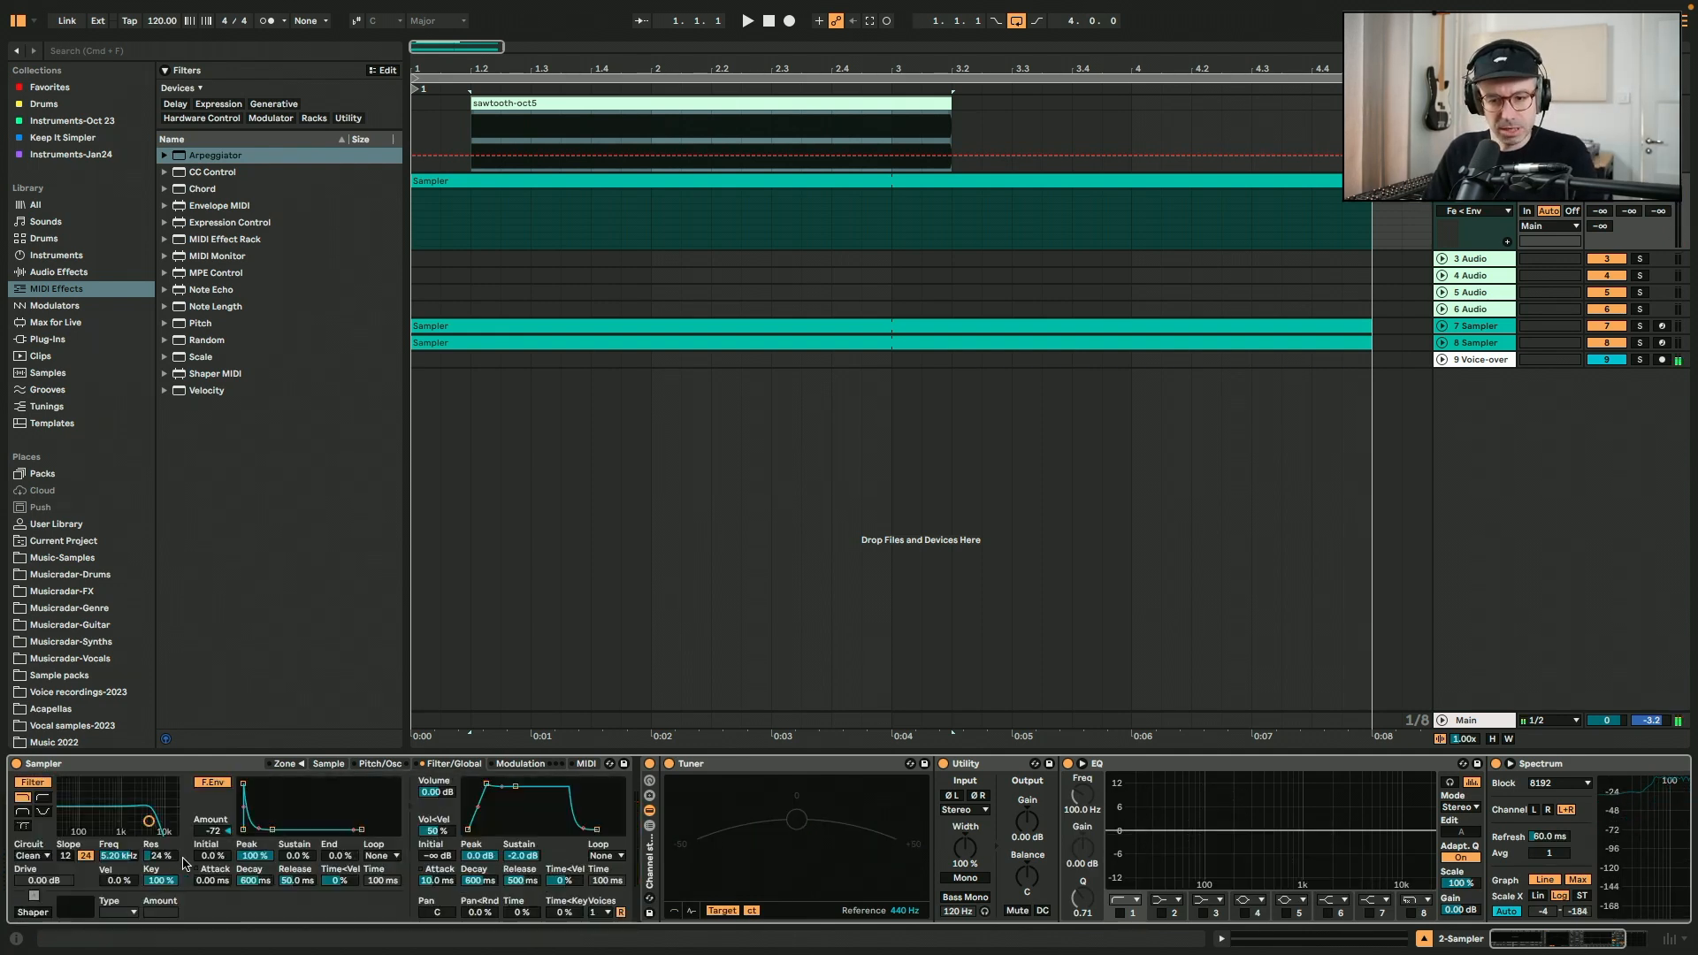
pyautogui.moveTo(149, 821); pyautogui.dragTo(121, 864)
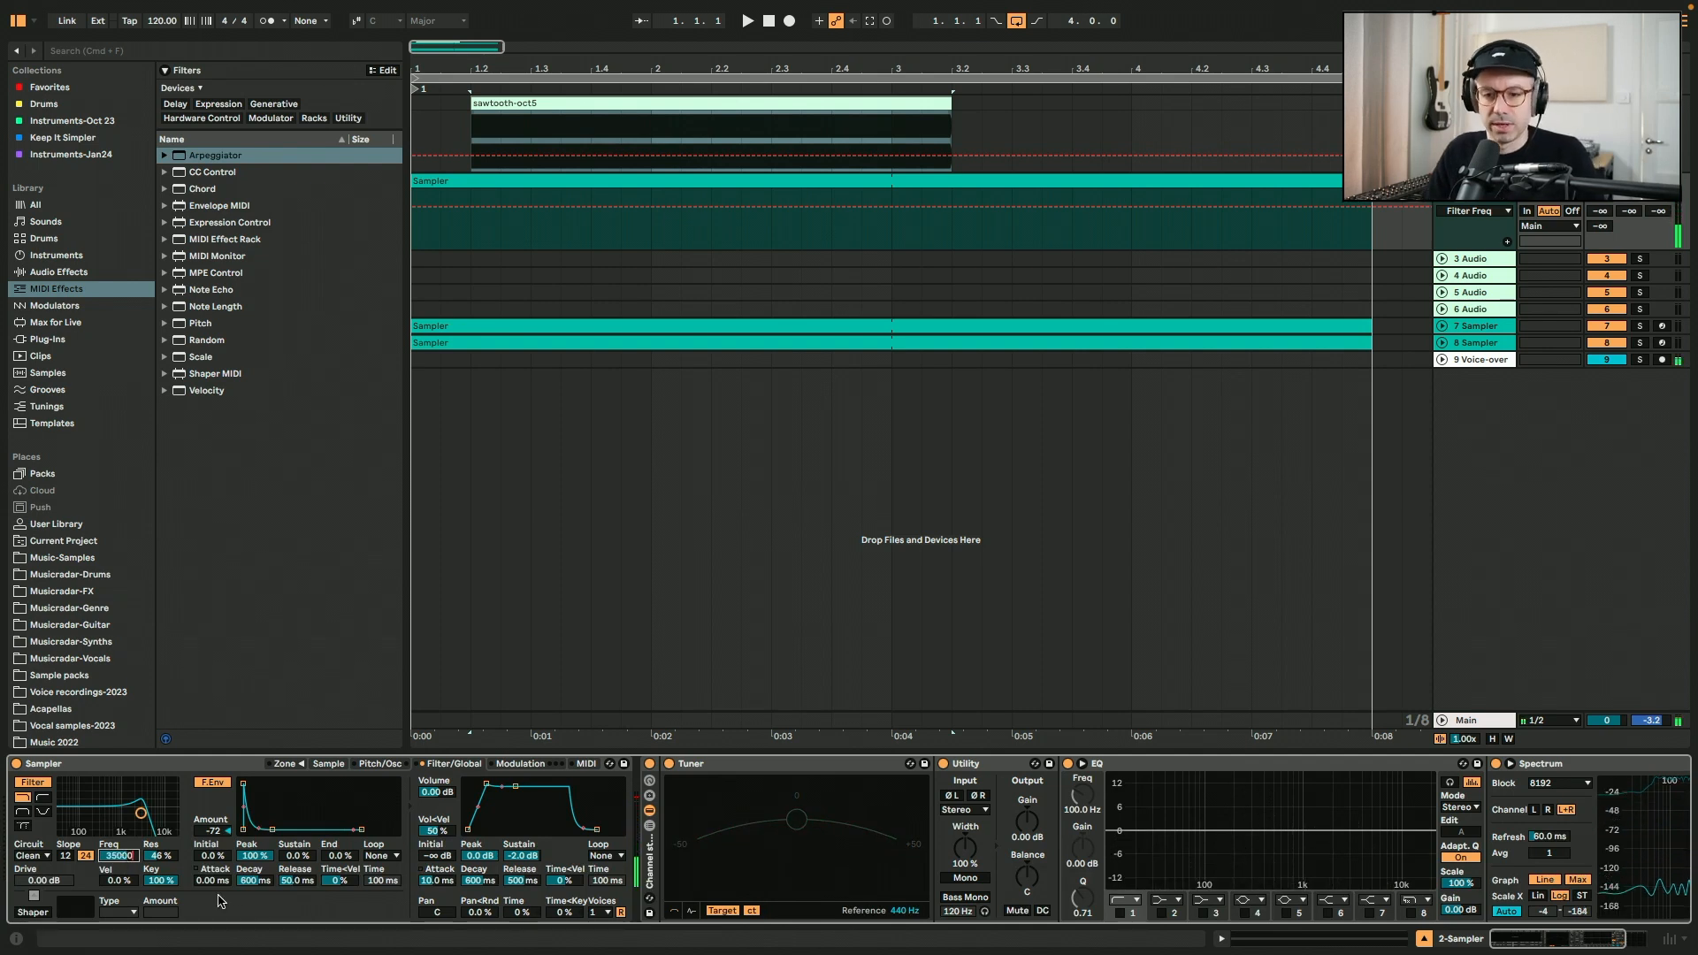
pyautogui.press('Return')
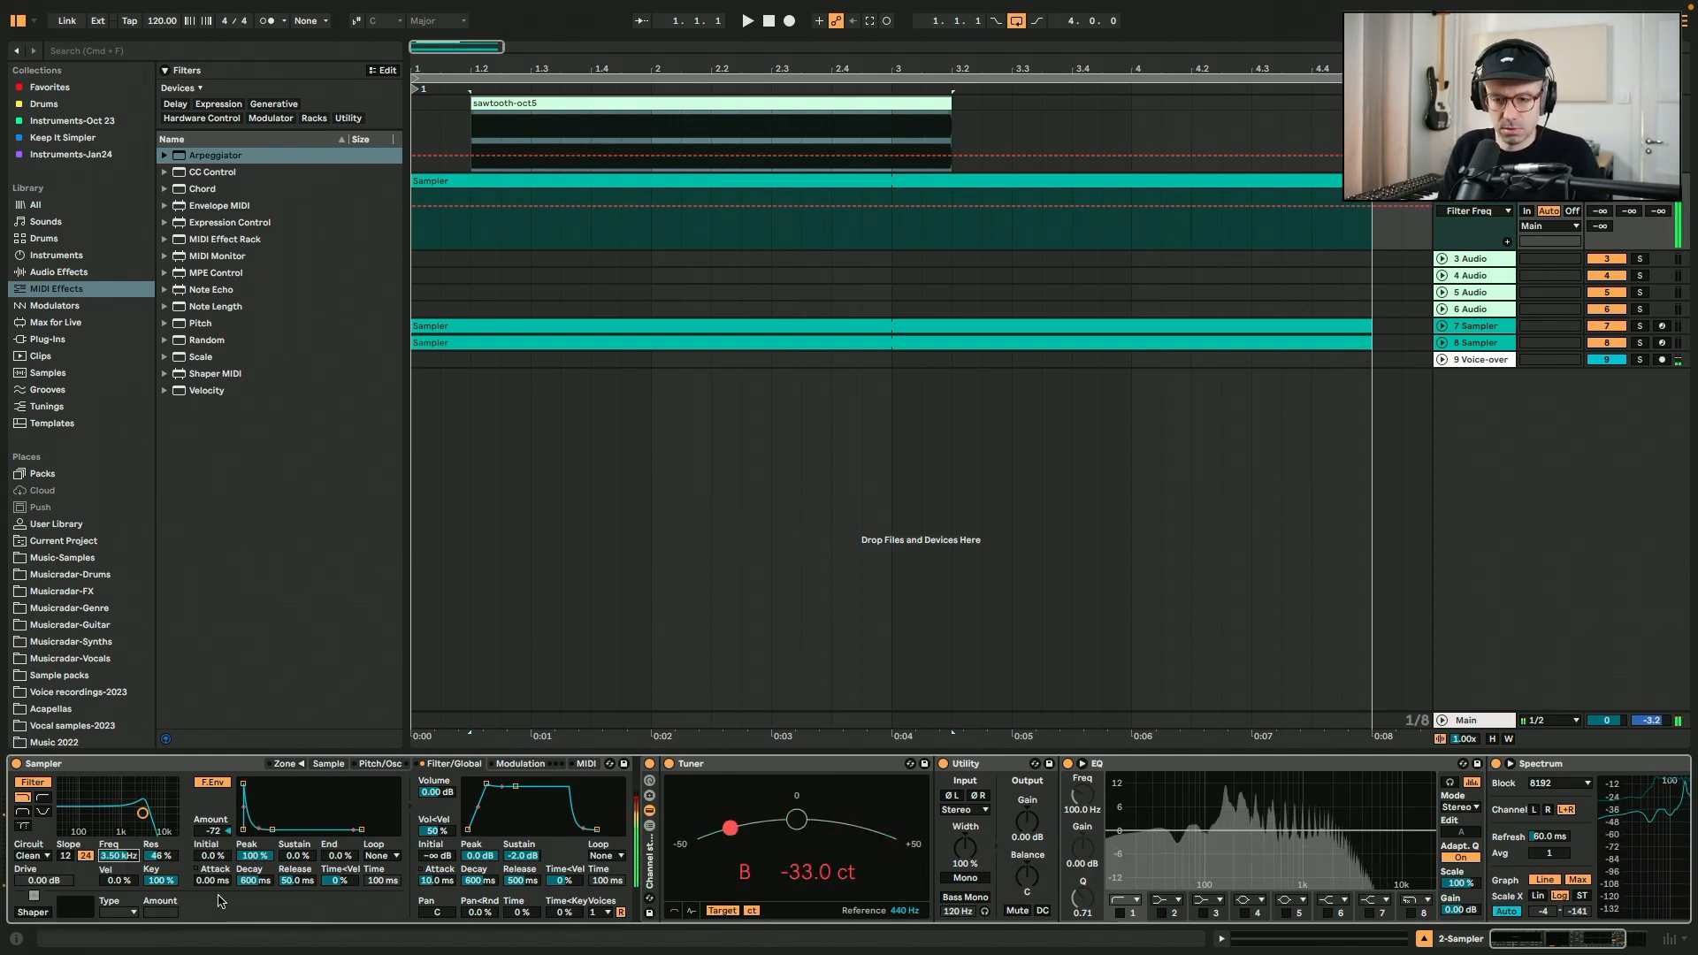
# Test the filtered sound by playing notes in different octaves
pyautogui.press('z')
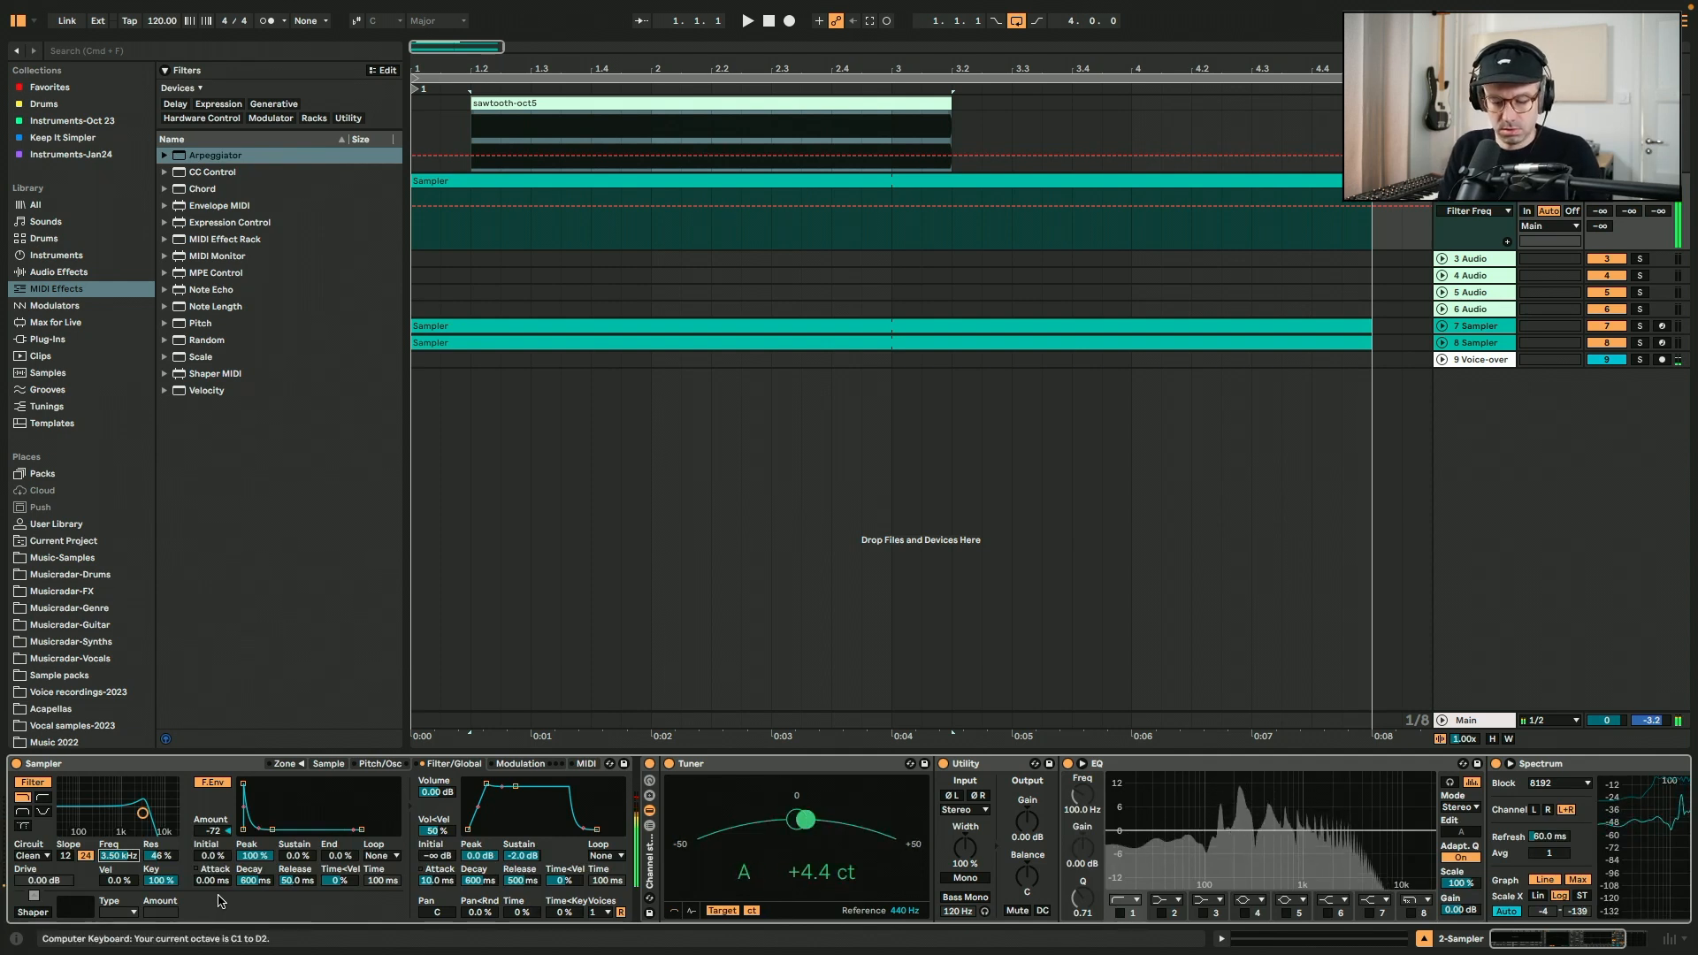
pyautogui.press('g')
pyautogui.press('h')
pyautogui.press('l')
pyautogui.press('k')
pyautogui.press('x')
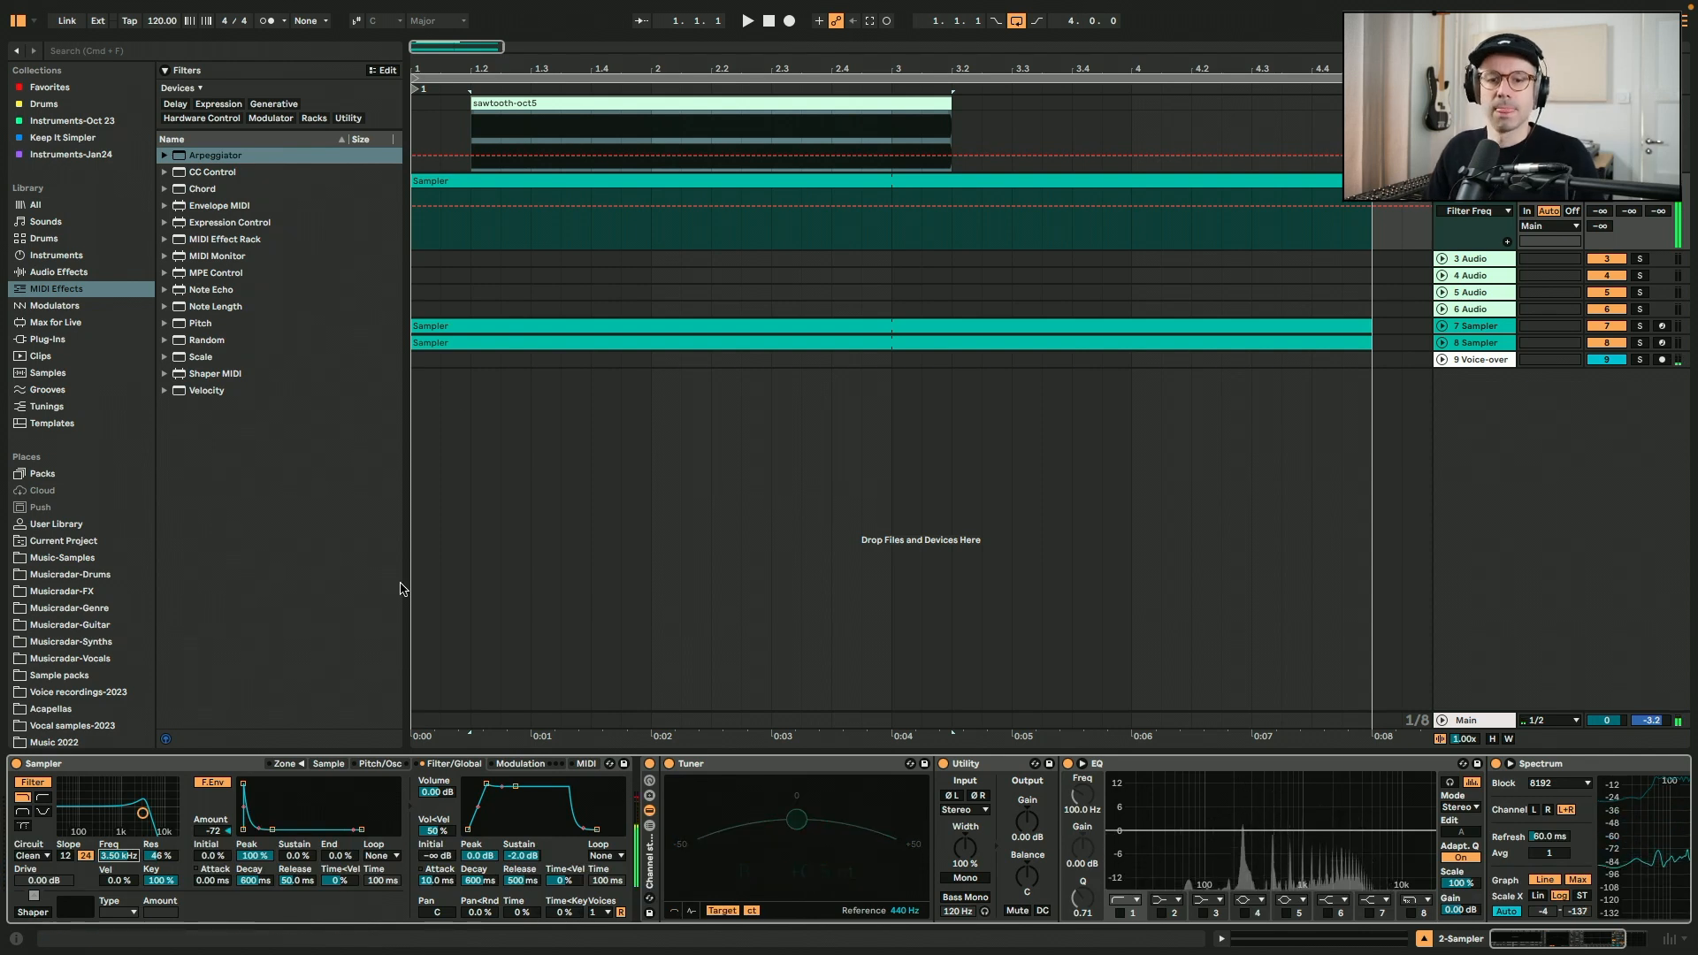
# Write one-bar chords in the Sampler track's MIDI clip and play them at 110 BPM through a DownUp Arpeggiator placed before Sampler
pyautogui.click(462, 190)
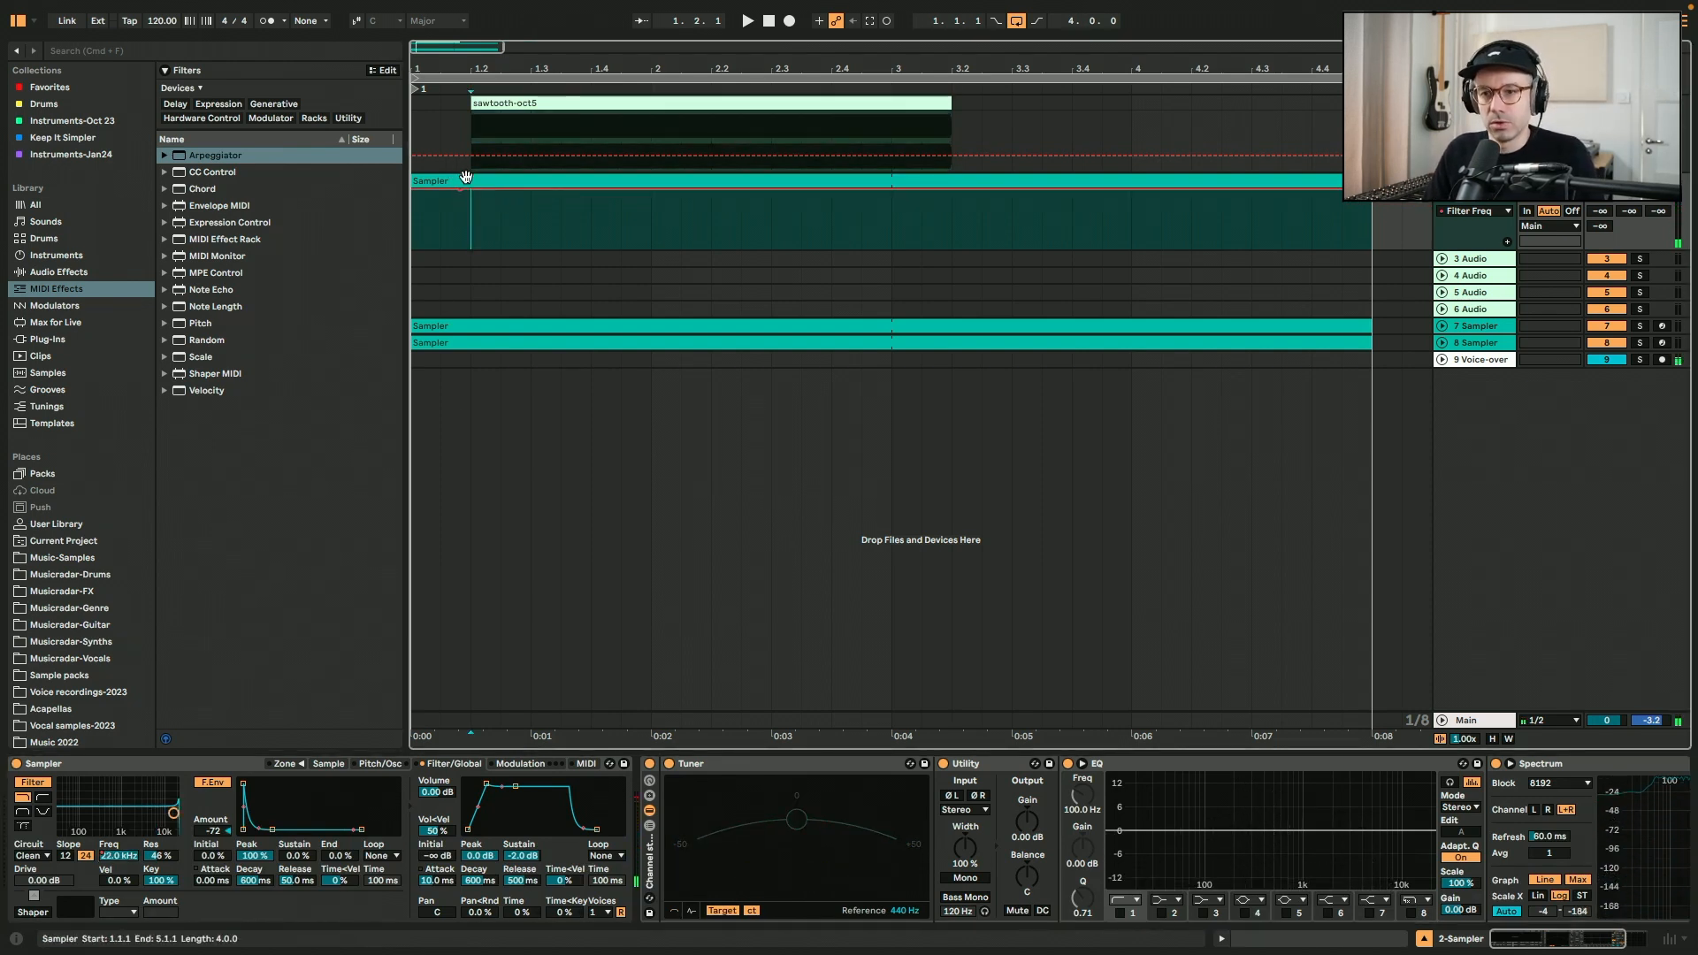
pyautogui.doubleClick(466, 177)
pyautogui.doubleClick(254, 618)
pyautogui.moveTo(253, 618); pyautogui.dragTo(448, 816)
pyautogui.press('super+a')
pyautogui.moveTo(253, 853); pyautogui.dragTo(793, 705)
pyautogui.click(974, 809)
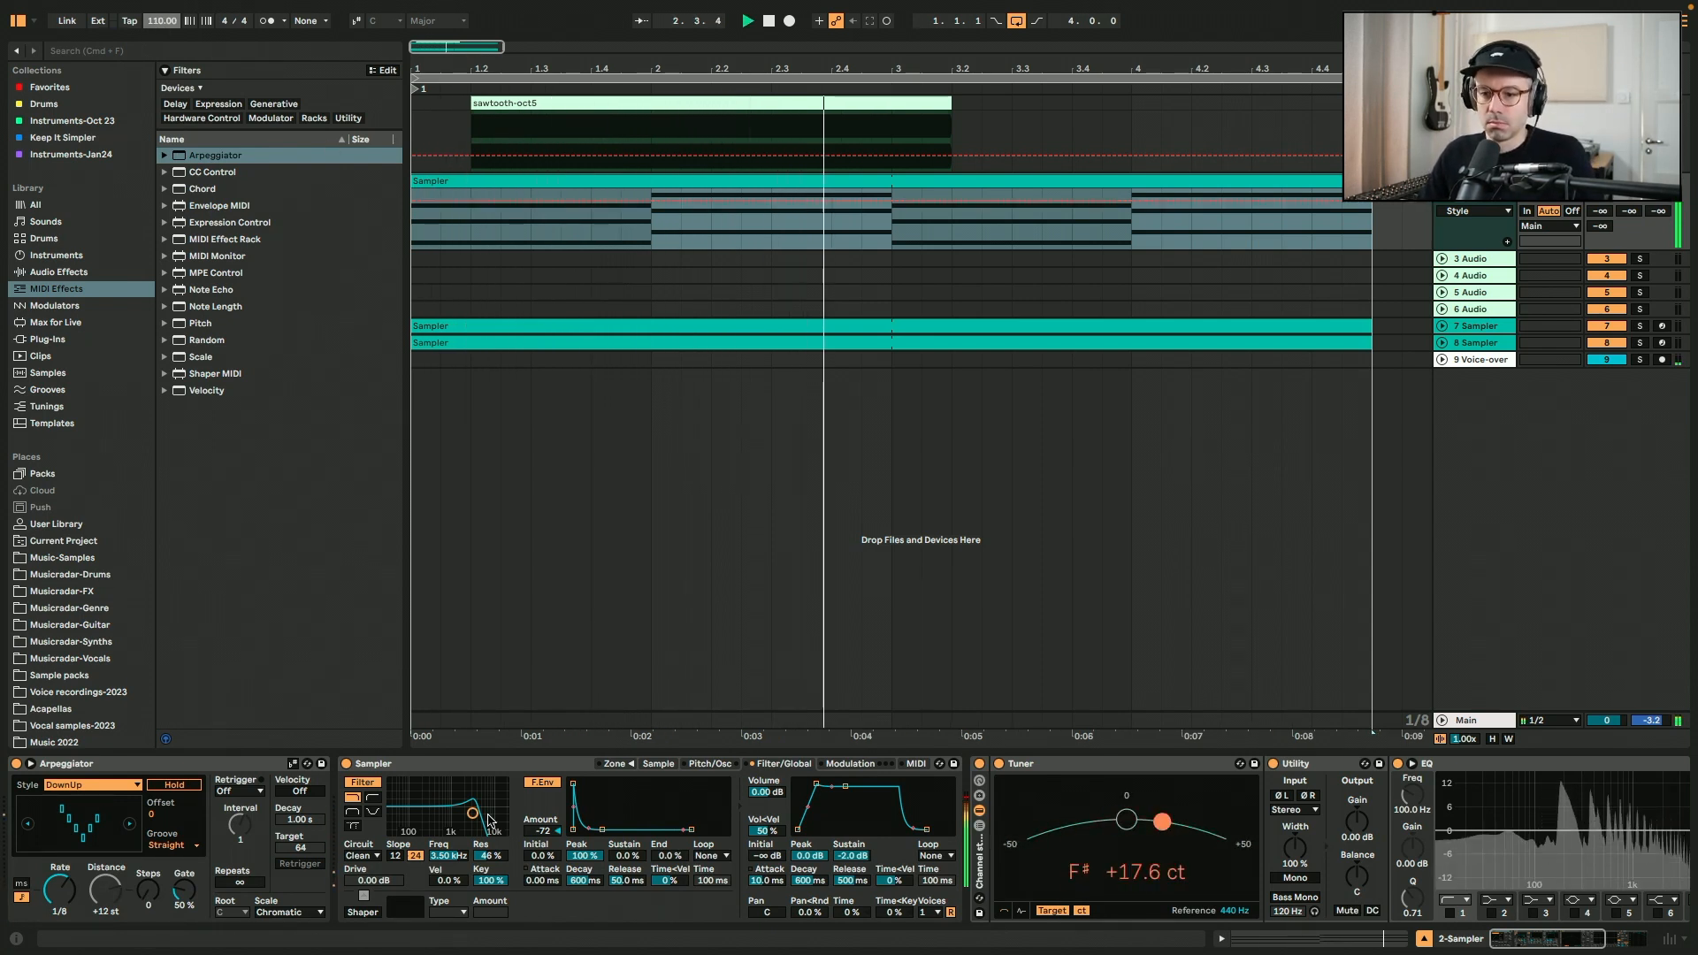
# Set the filter resonance to 40% and sweep the filter frequency while the arpeggio plays
pyautogui.click(491, 856)
pyautogui.write('40')
pyautogui.press('Return')
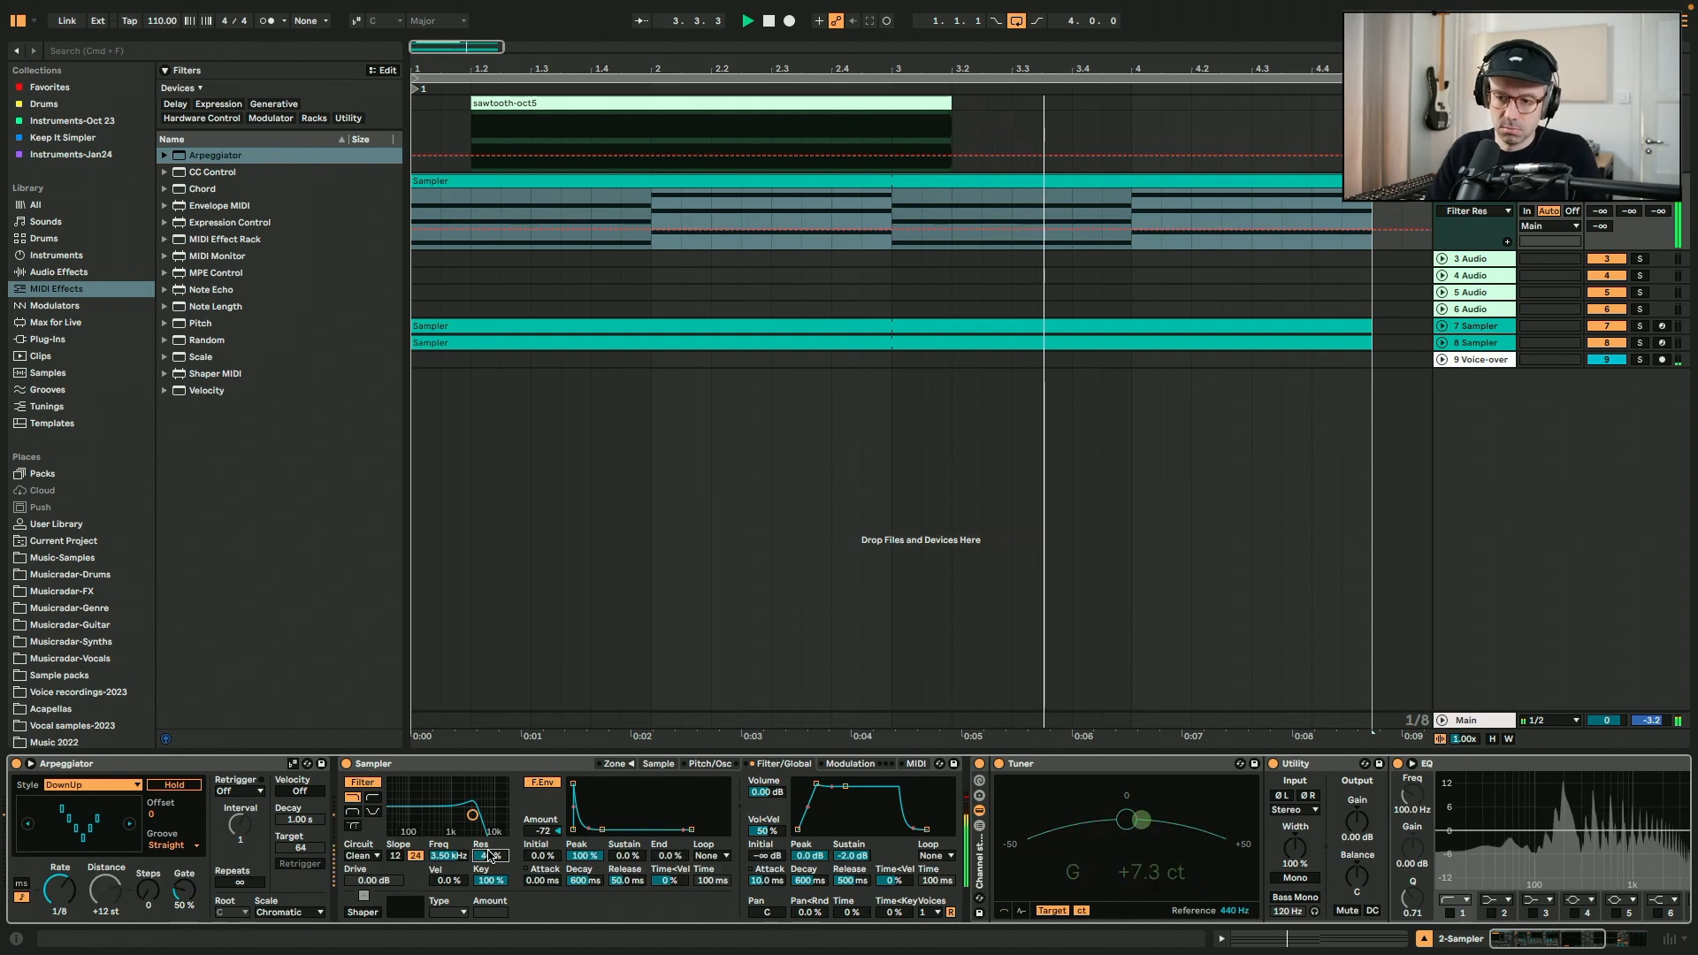
pyautogui.moveTo(447, 858)
pyautogui.mouseDown()
pyautogui.moveTo(447, 901)
pyautogui.moveTo(434, 858)
pyautogui.mouseUp()
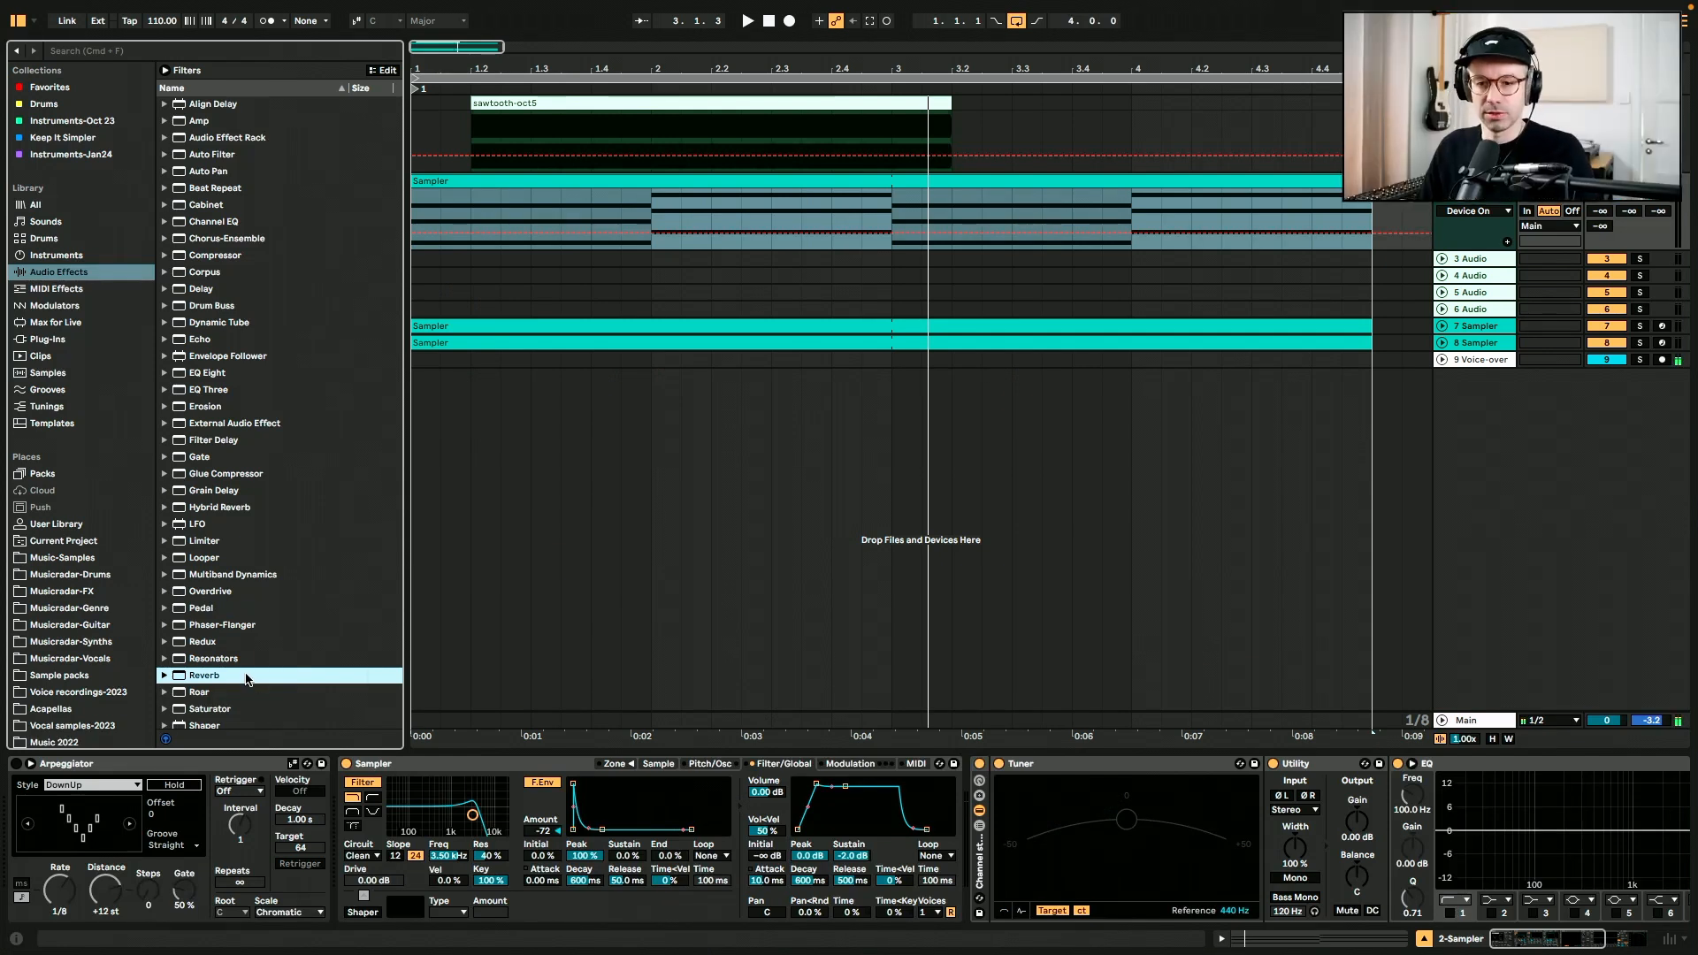
# Add a Reverb after the EQ with High density, 1.07 s decay and 10% dry/wet
pyautogui.moveTo(1696, 807); pyautogui.dragTo(1623, 840)
pyautogui.moveTo(1663, 896); pyautogui.dragTo(1663, 924)
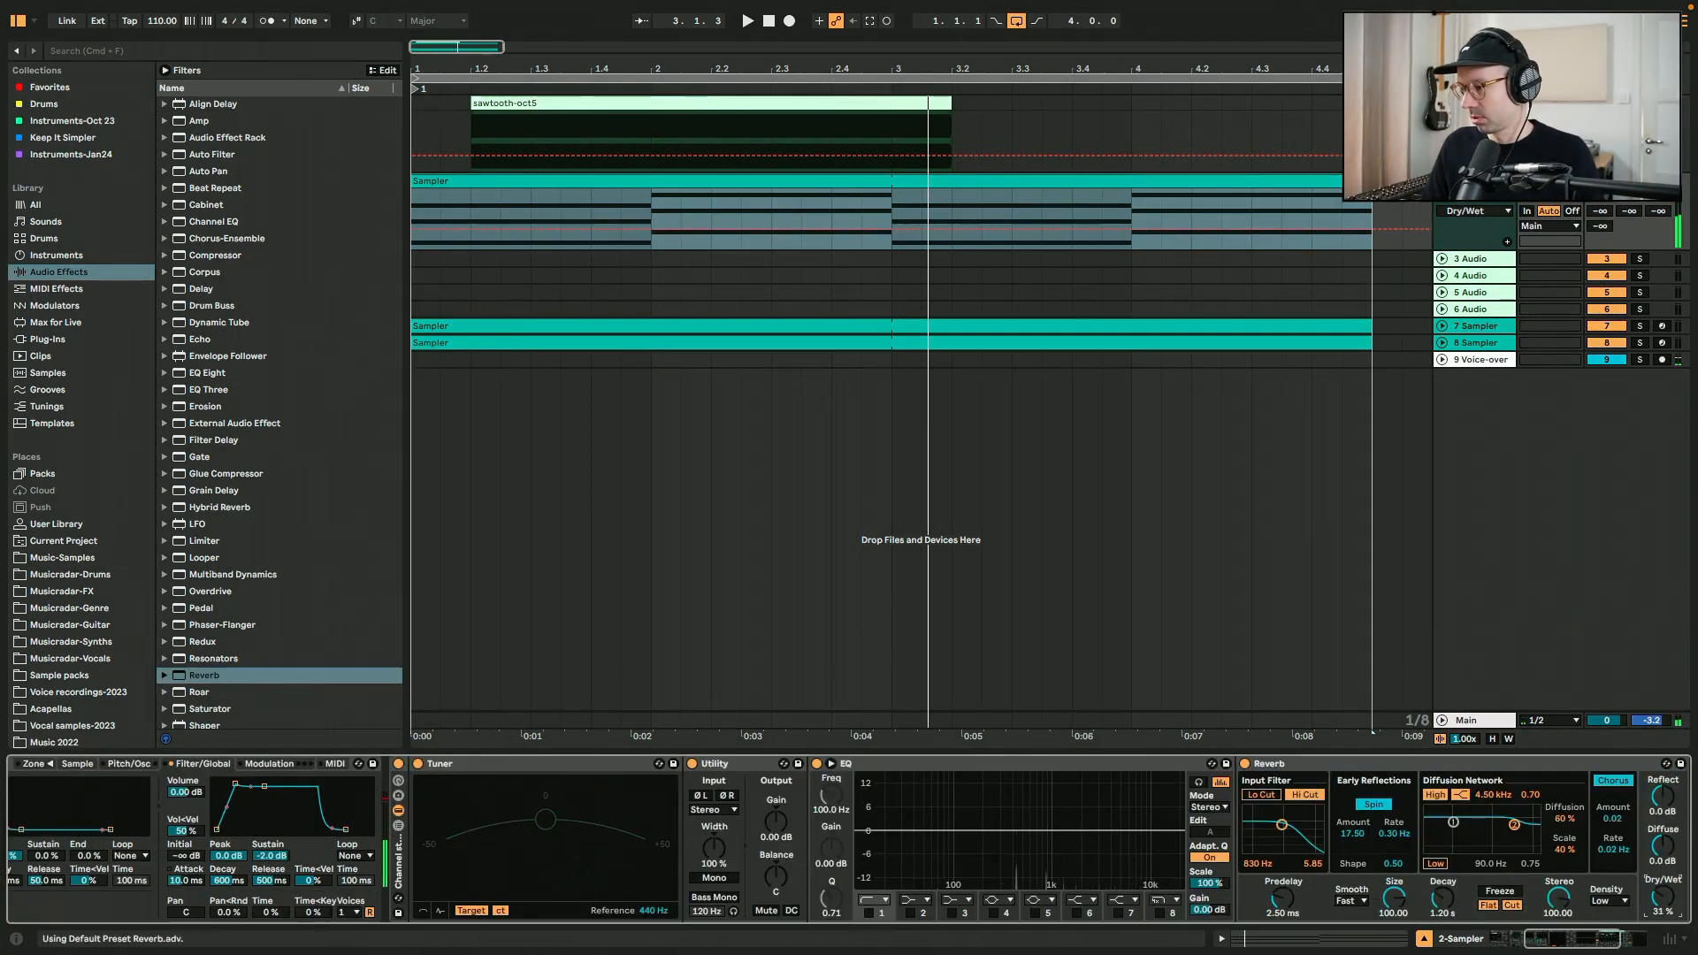
pyautogui.click(1617, 900)
pyautogui.click(1622, 896)
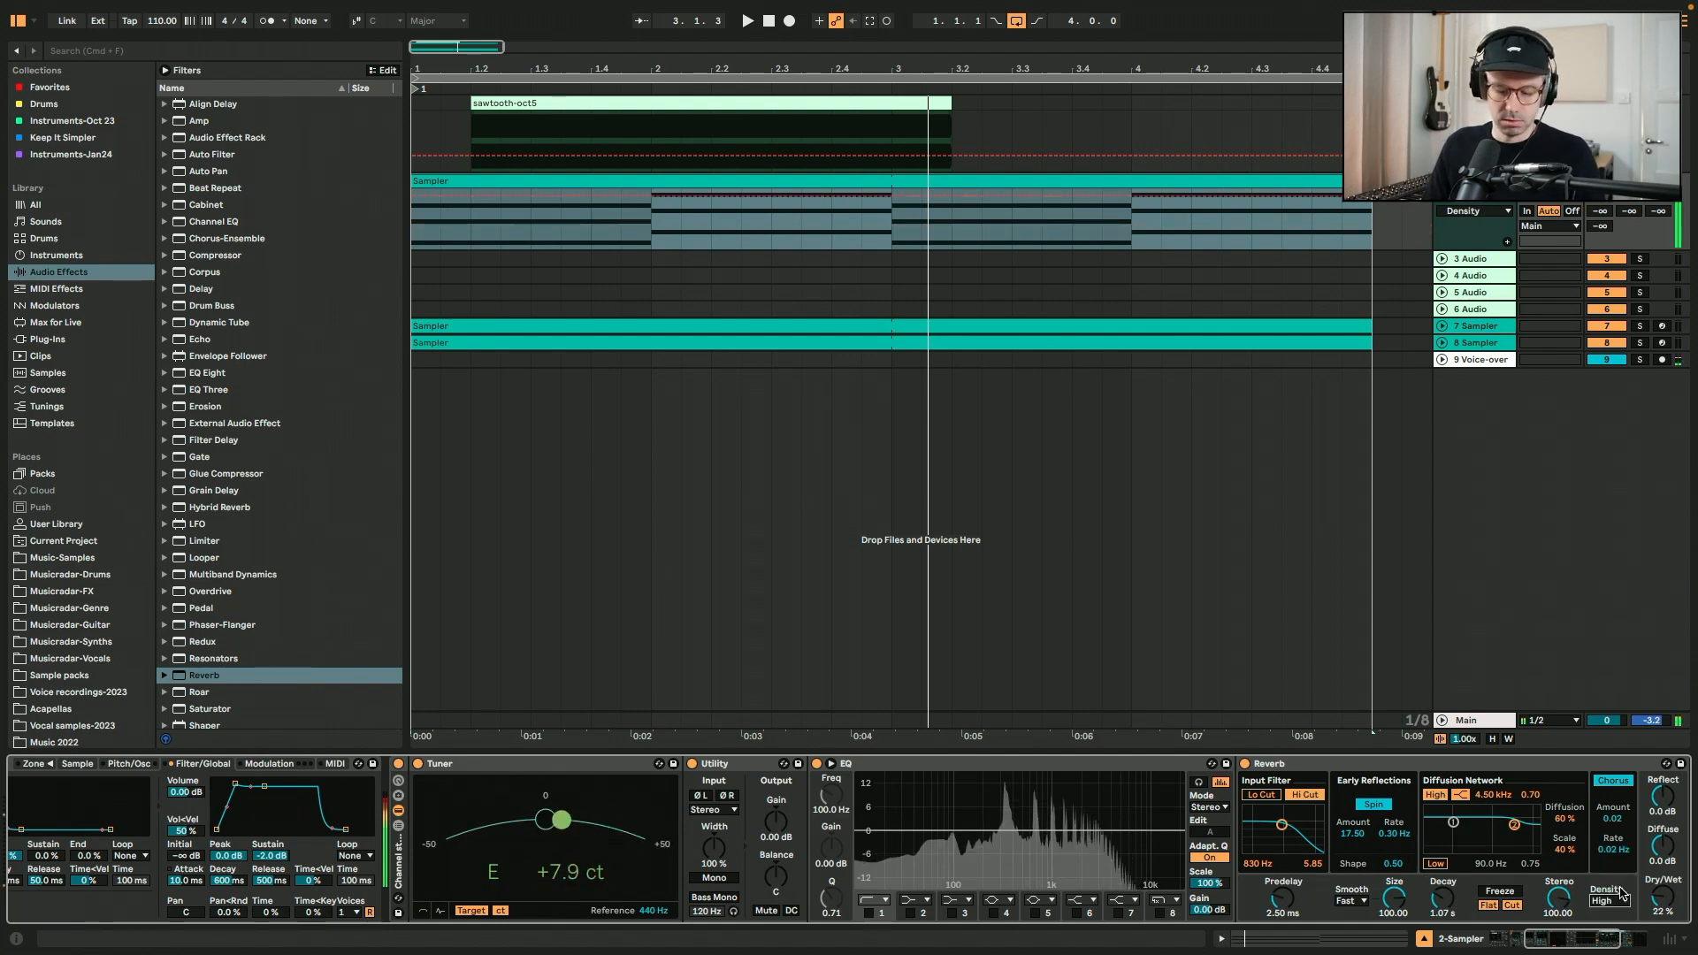
pyautogui.moveTo(1664, 895); pyautogui.dragTo(1666, 911)
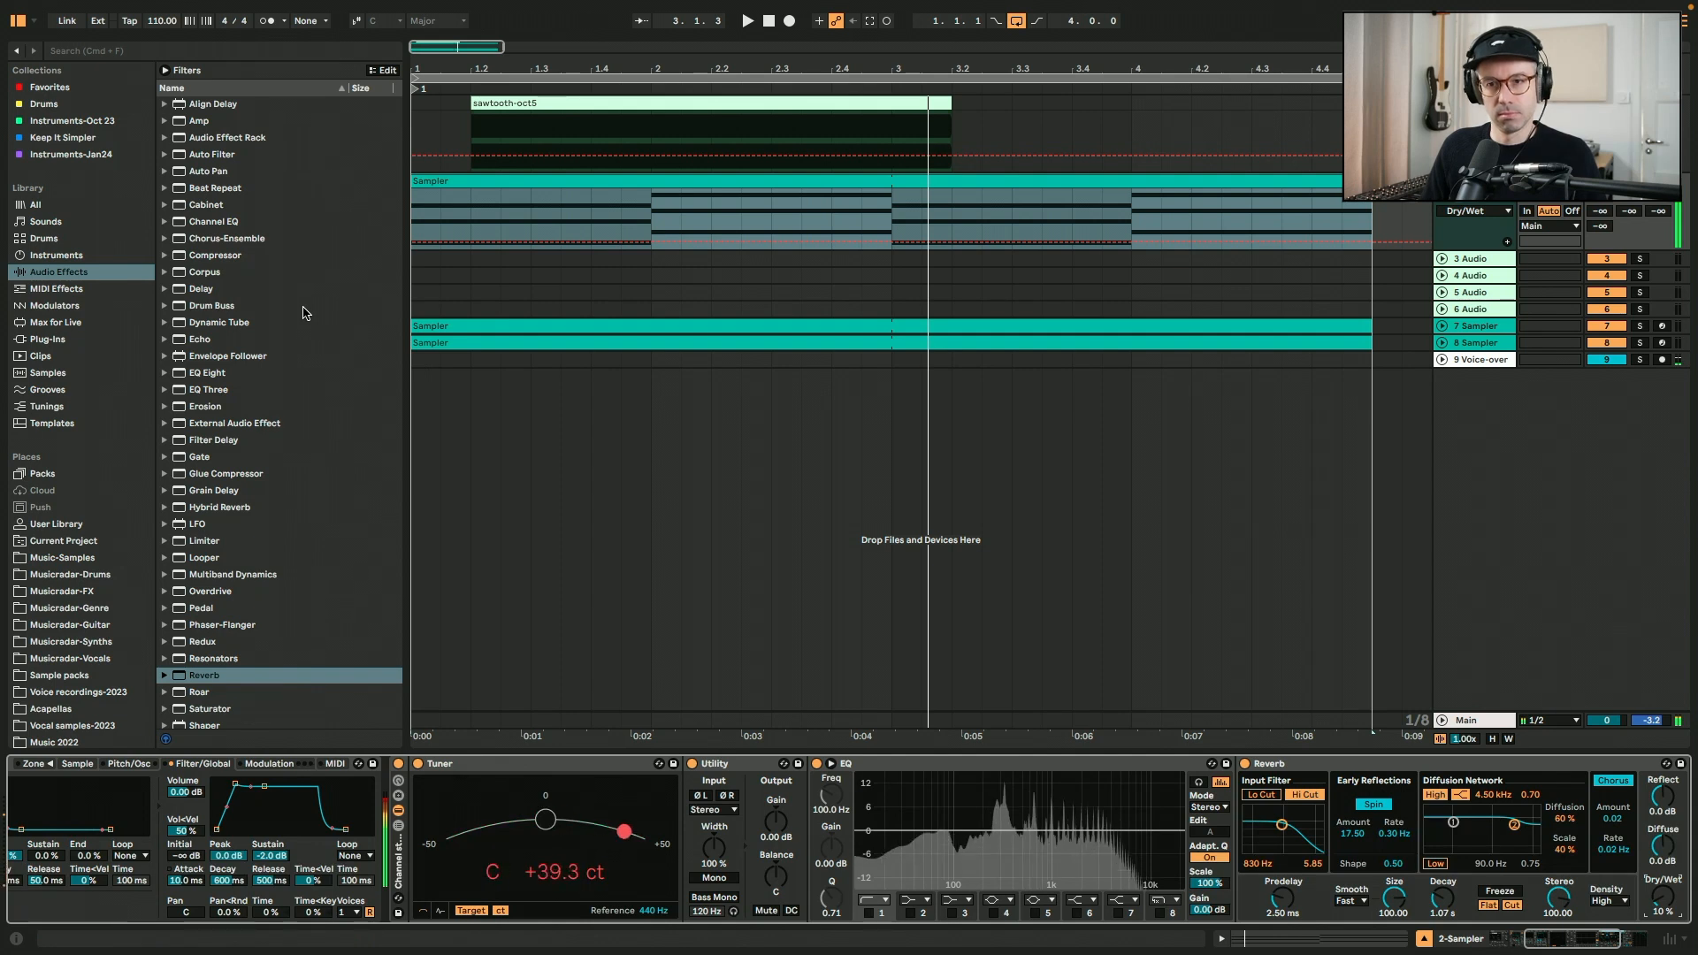
# Add an Auto Pan after the Reverb and adjust its amount
pyautogui.moveTo(215, 171); pyautogui.dragTo(1351, 779)
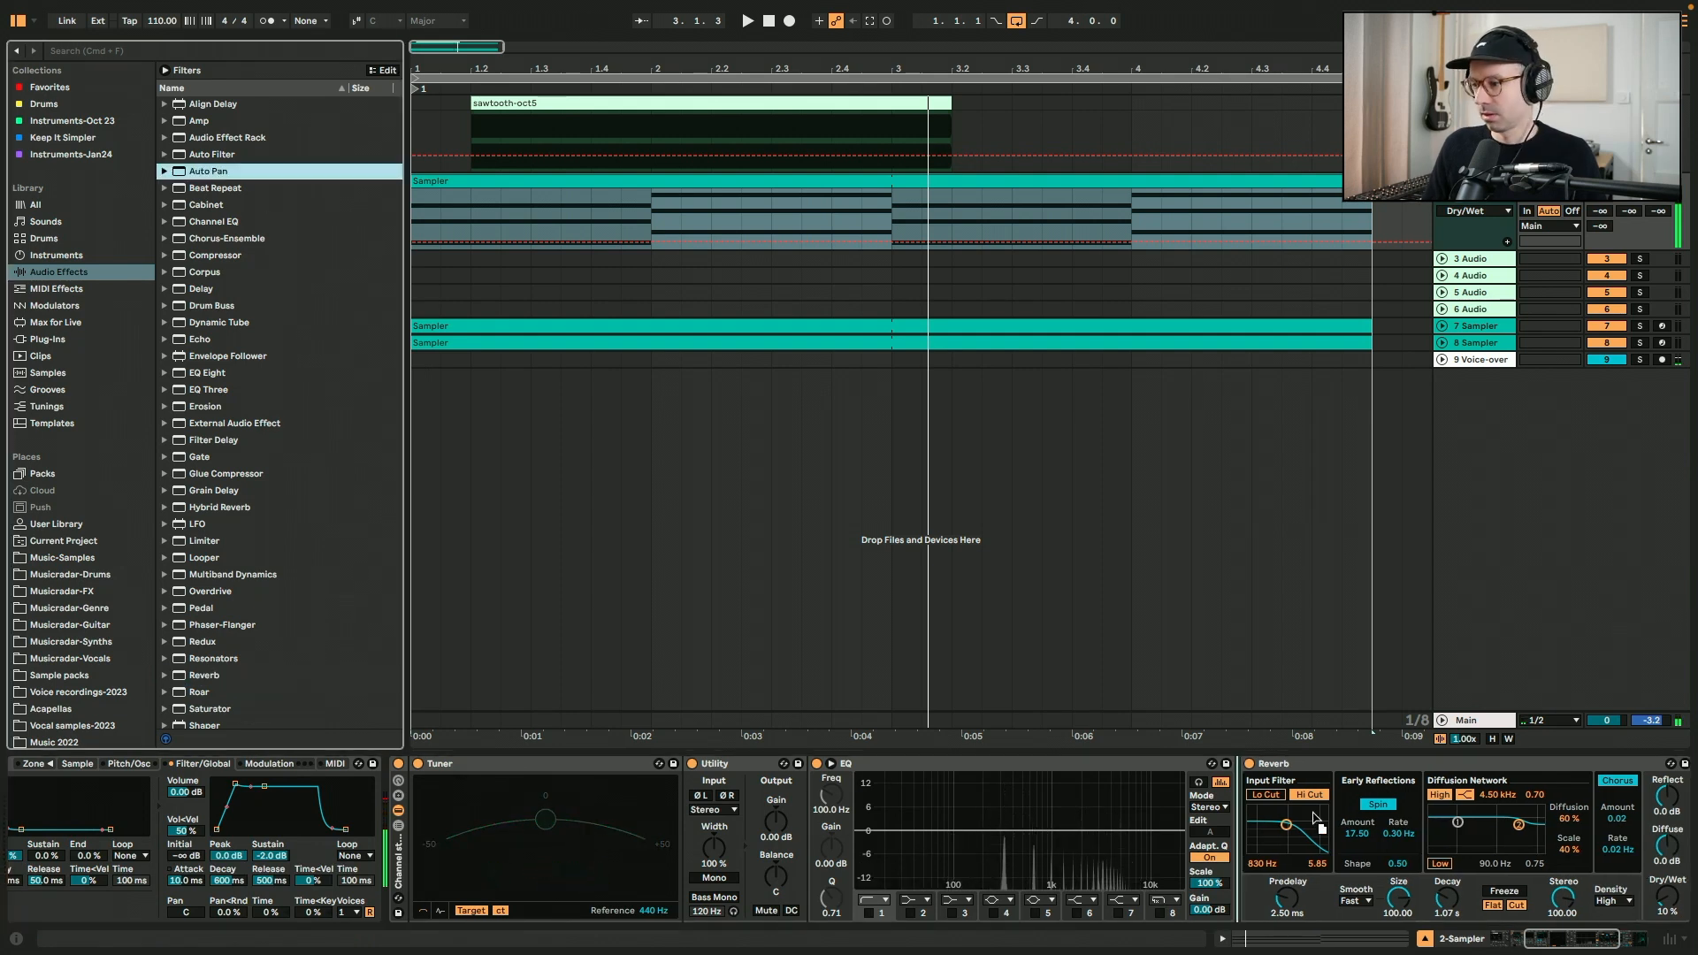
pyautogui.moveTo(1672, 800); pyautogui.dragTo(1668, 803)
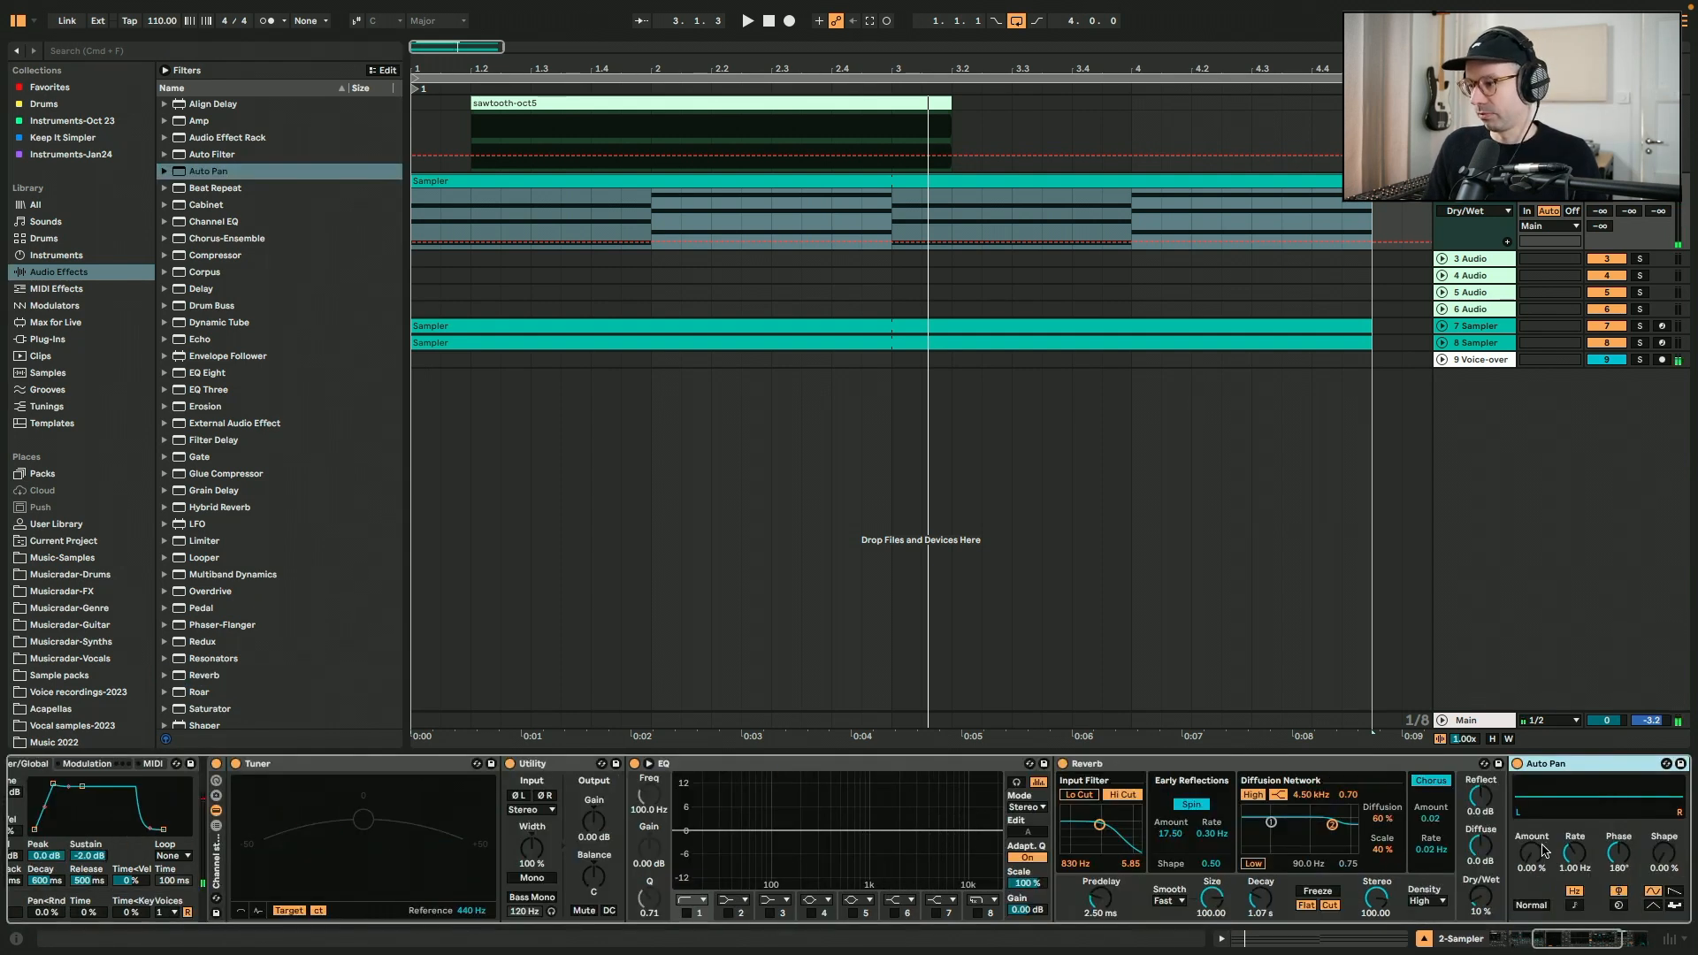
pyautogui.click(1537, 852)
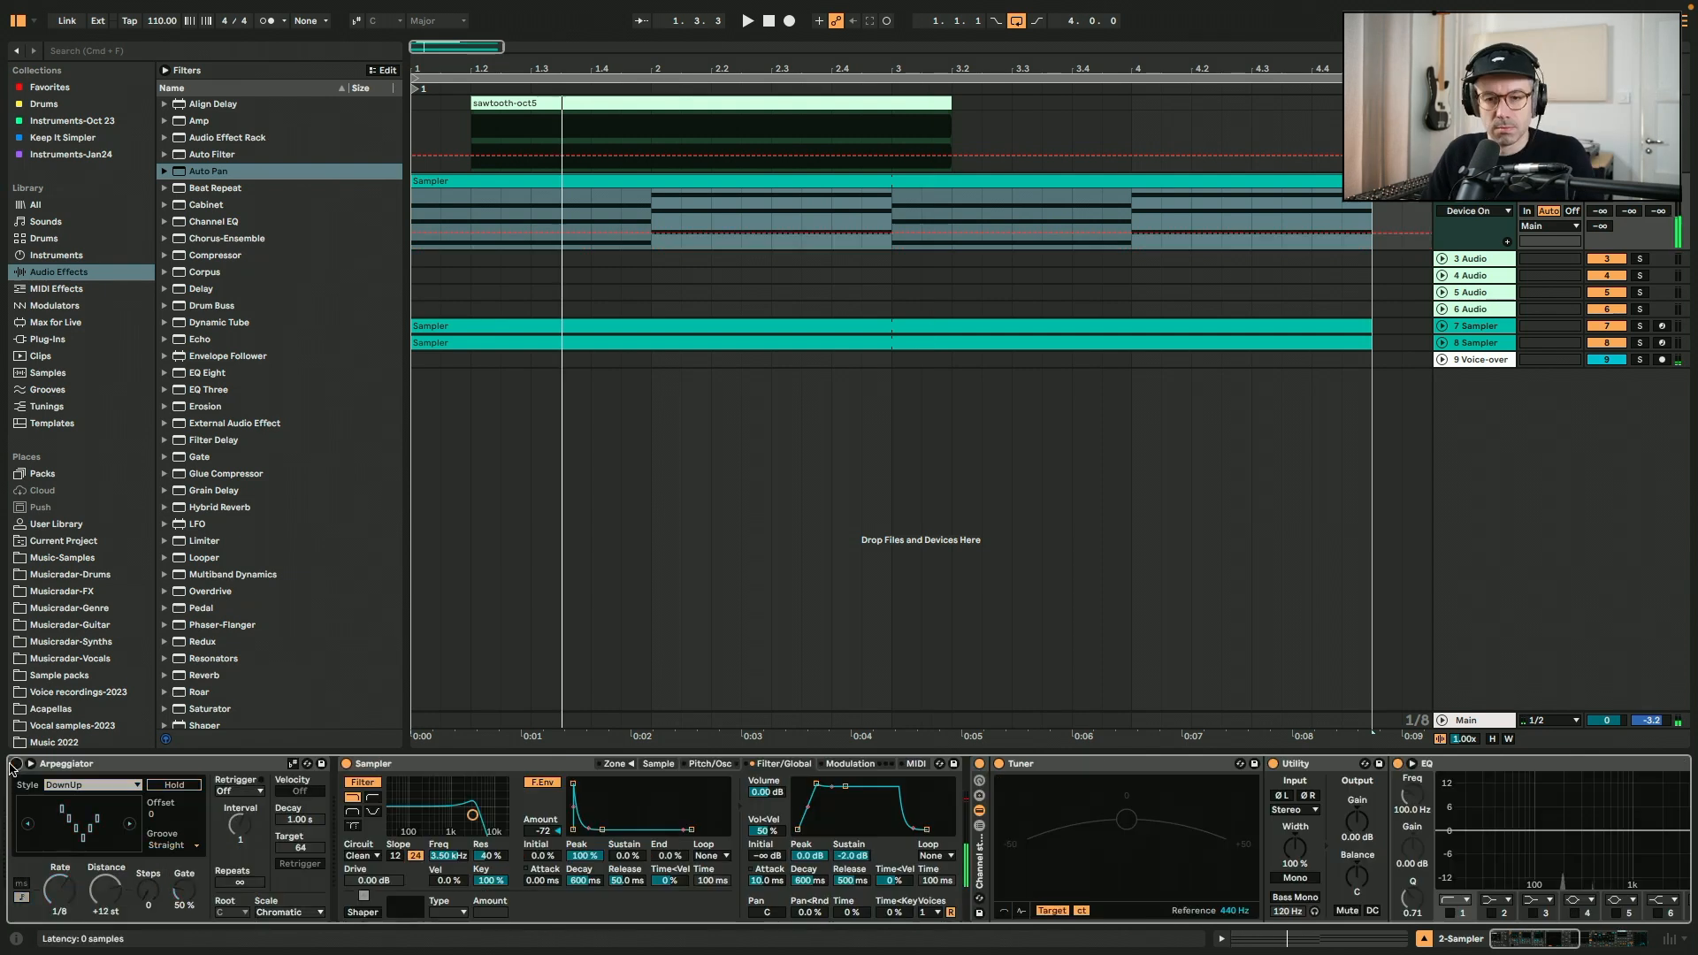
# Turn the Arpeggiator back on, start playback, and collapse the Utility and EQ devices
pyautogui.click(16, 763)
pyautogui.press('space')
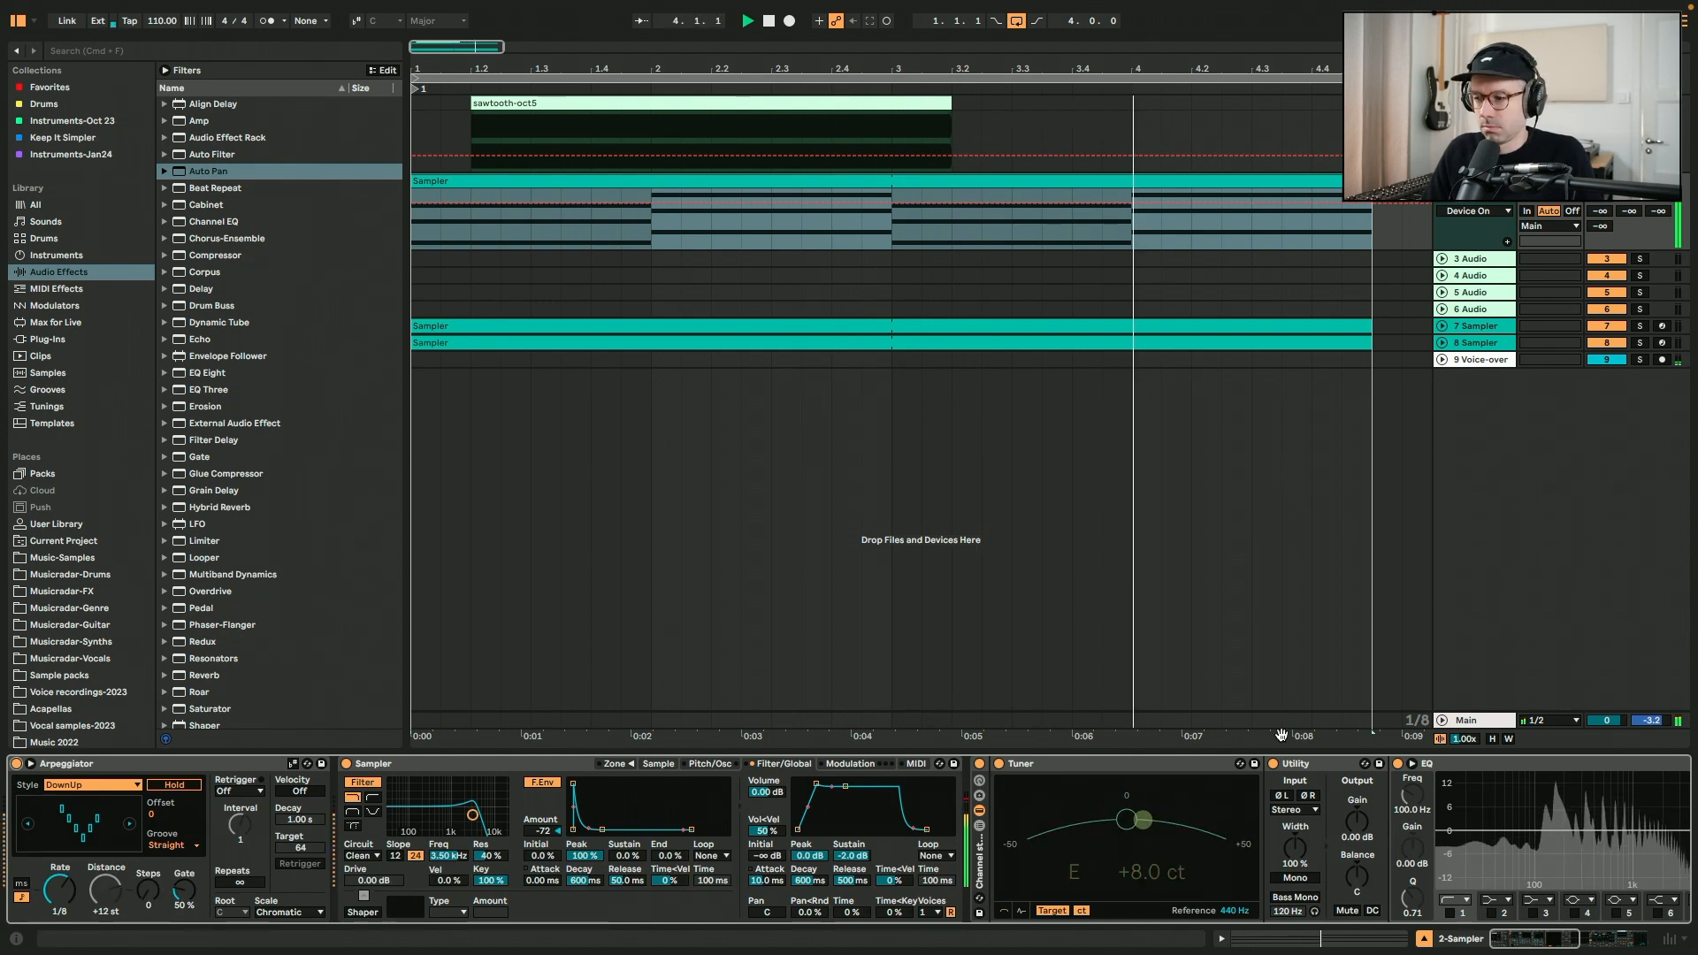
pyautogui.doubleClick(1359, 764)
pyautogui.doubleClick(1359, 764)
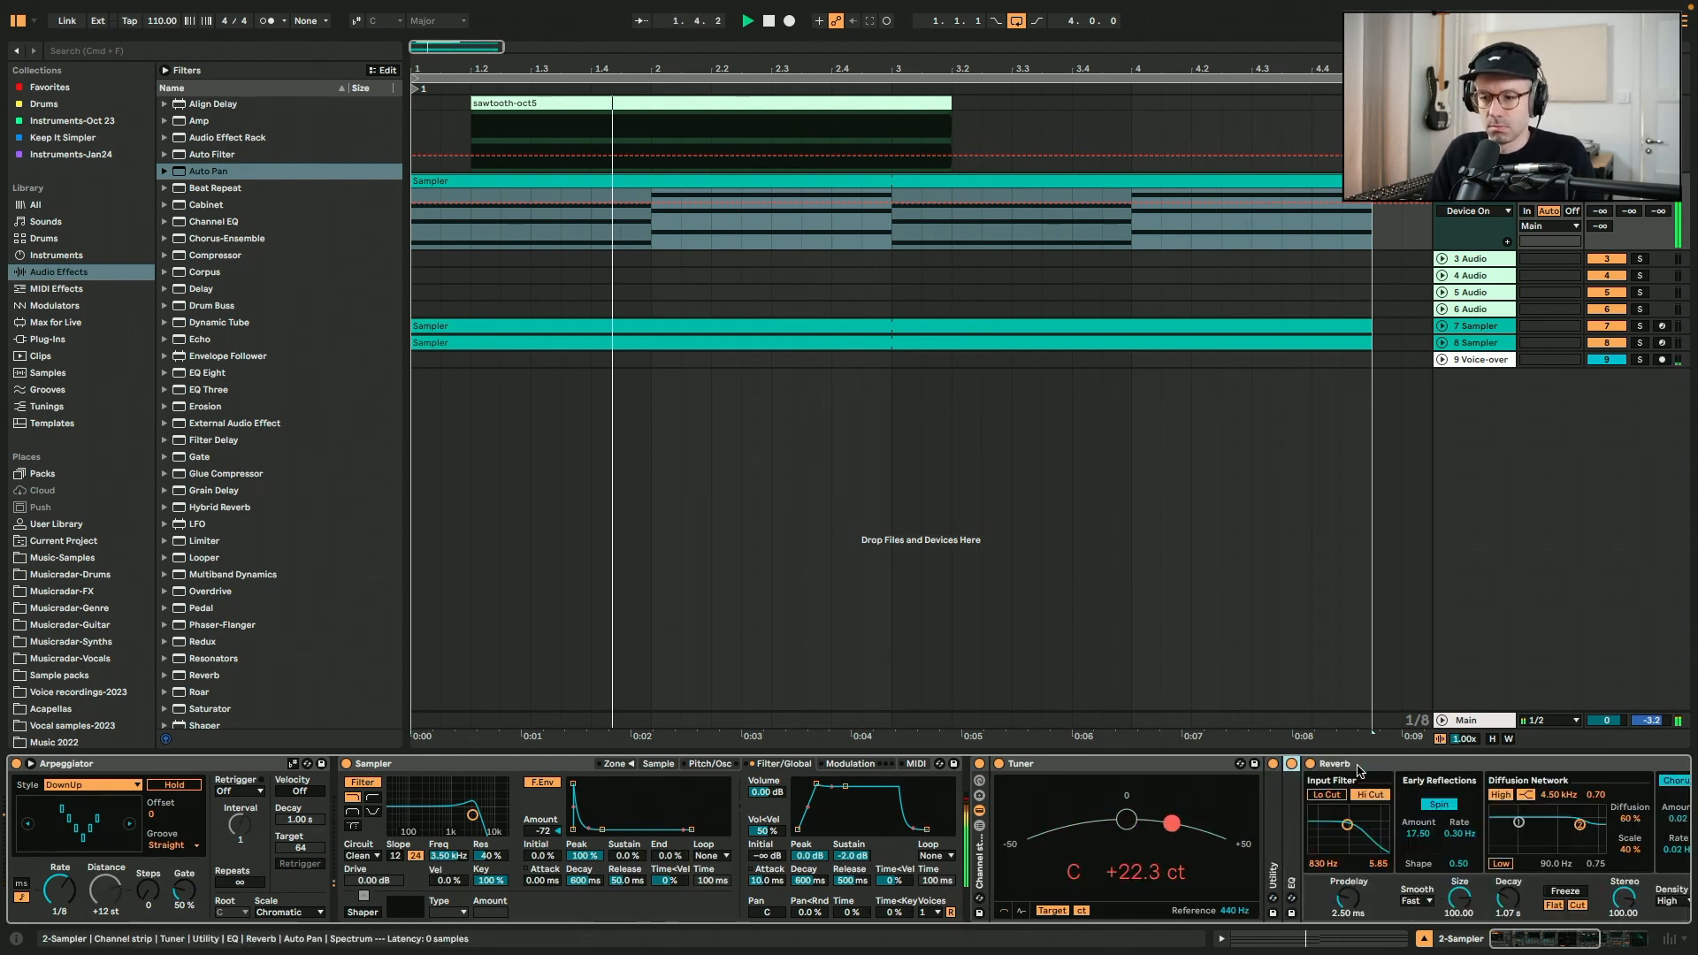
# Sweep Sampler's filter frequency by hand, and map an LFO to it at 0.30 Hz with a 40% to 75% range
pyautogui.click(448, 856)
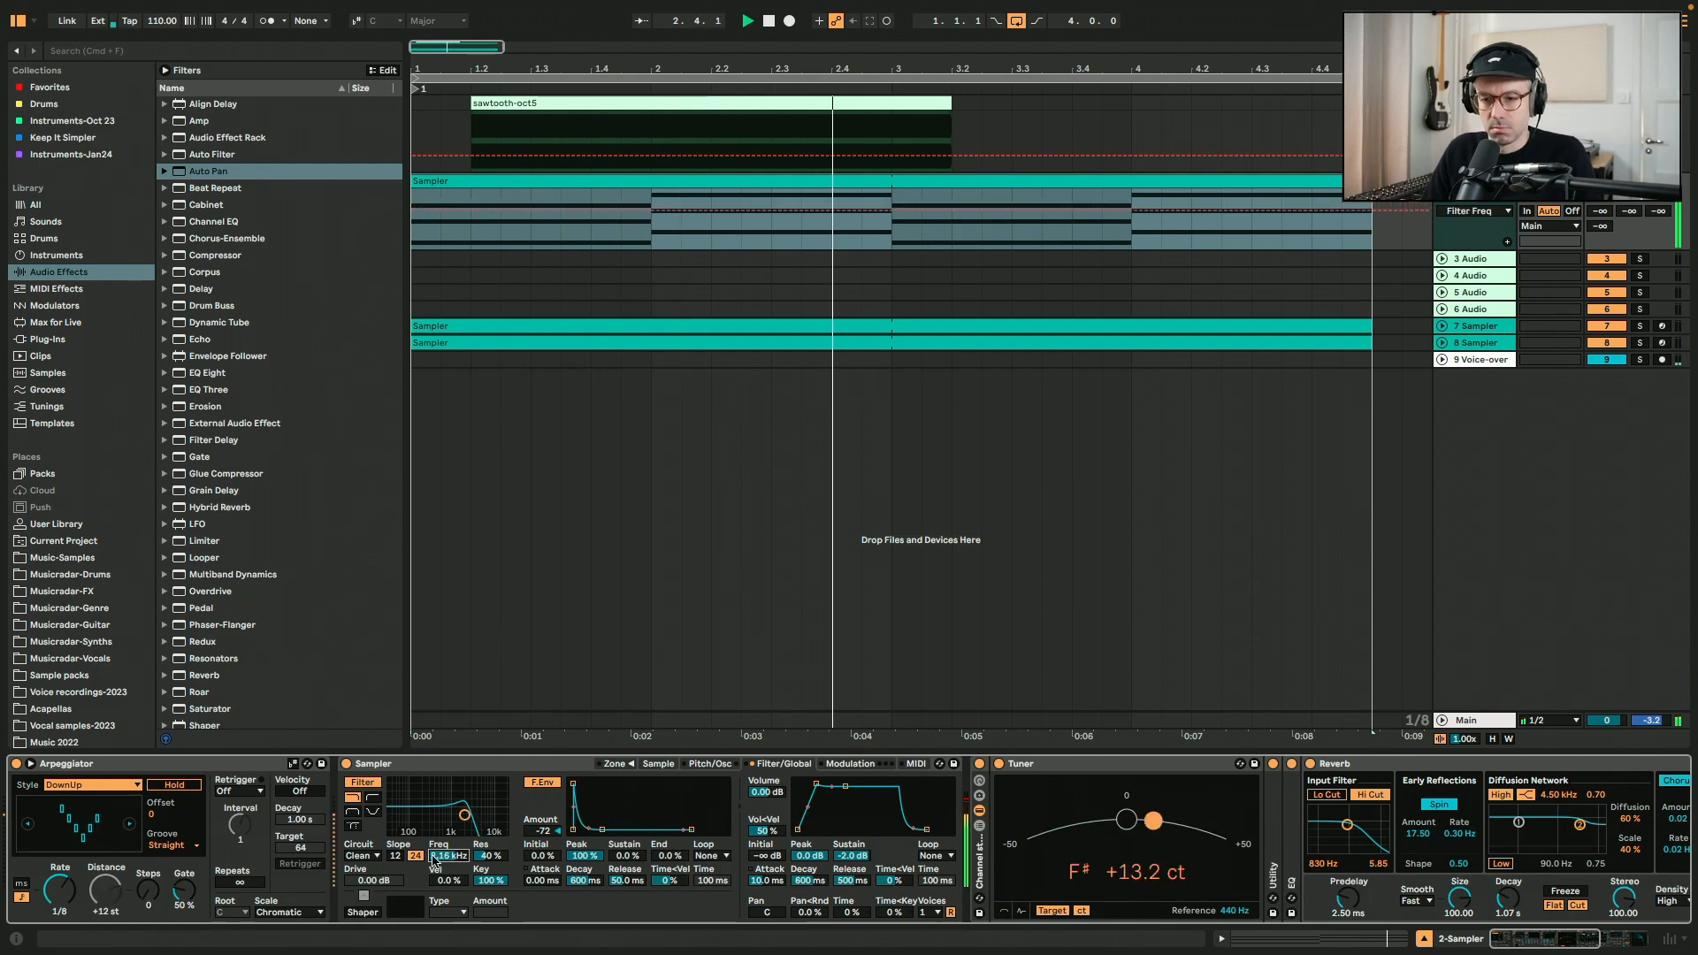
pyautogui.press('space')
pyautogui.moveTo(199, 523); pyautogui.dragTo(989, 785)
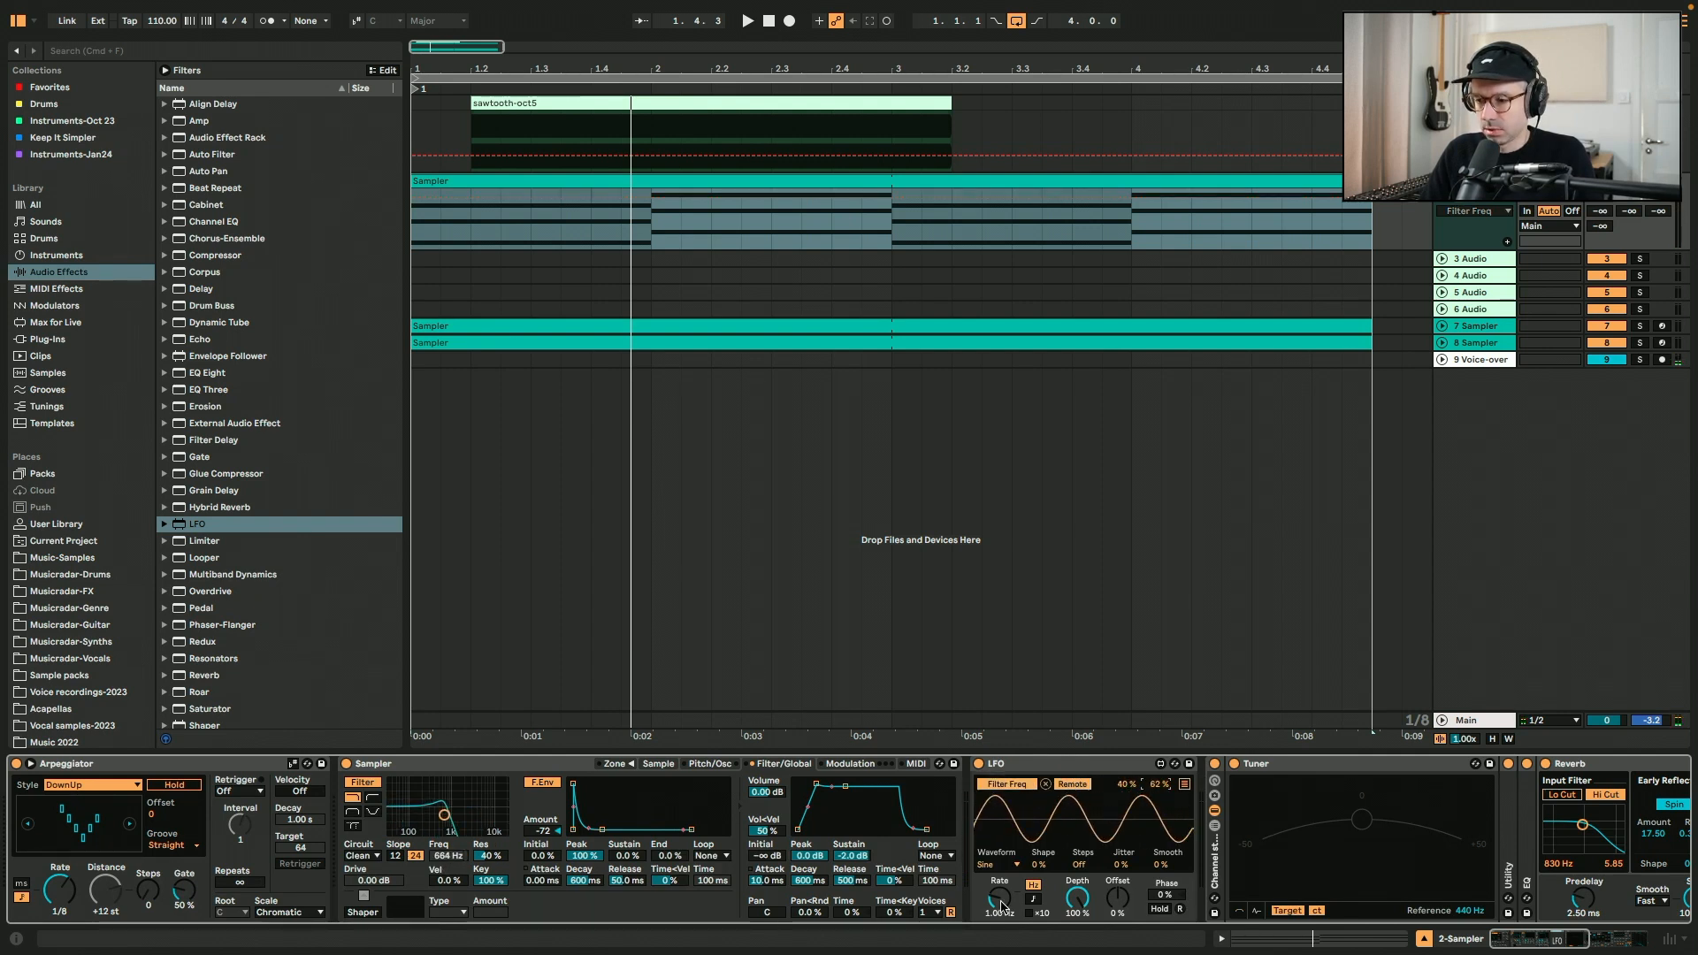
pyautogui.press('space')
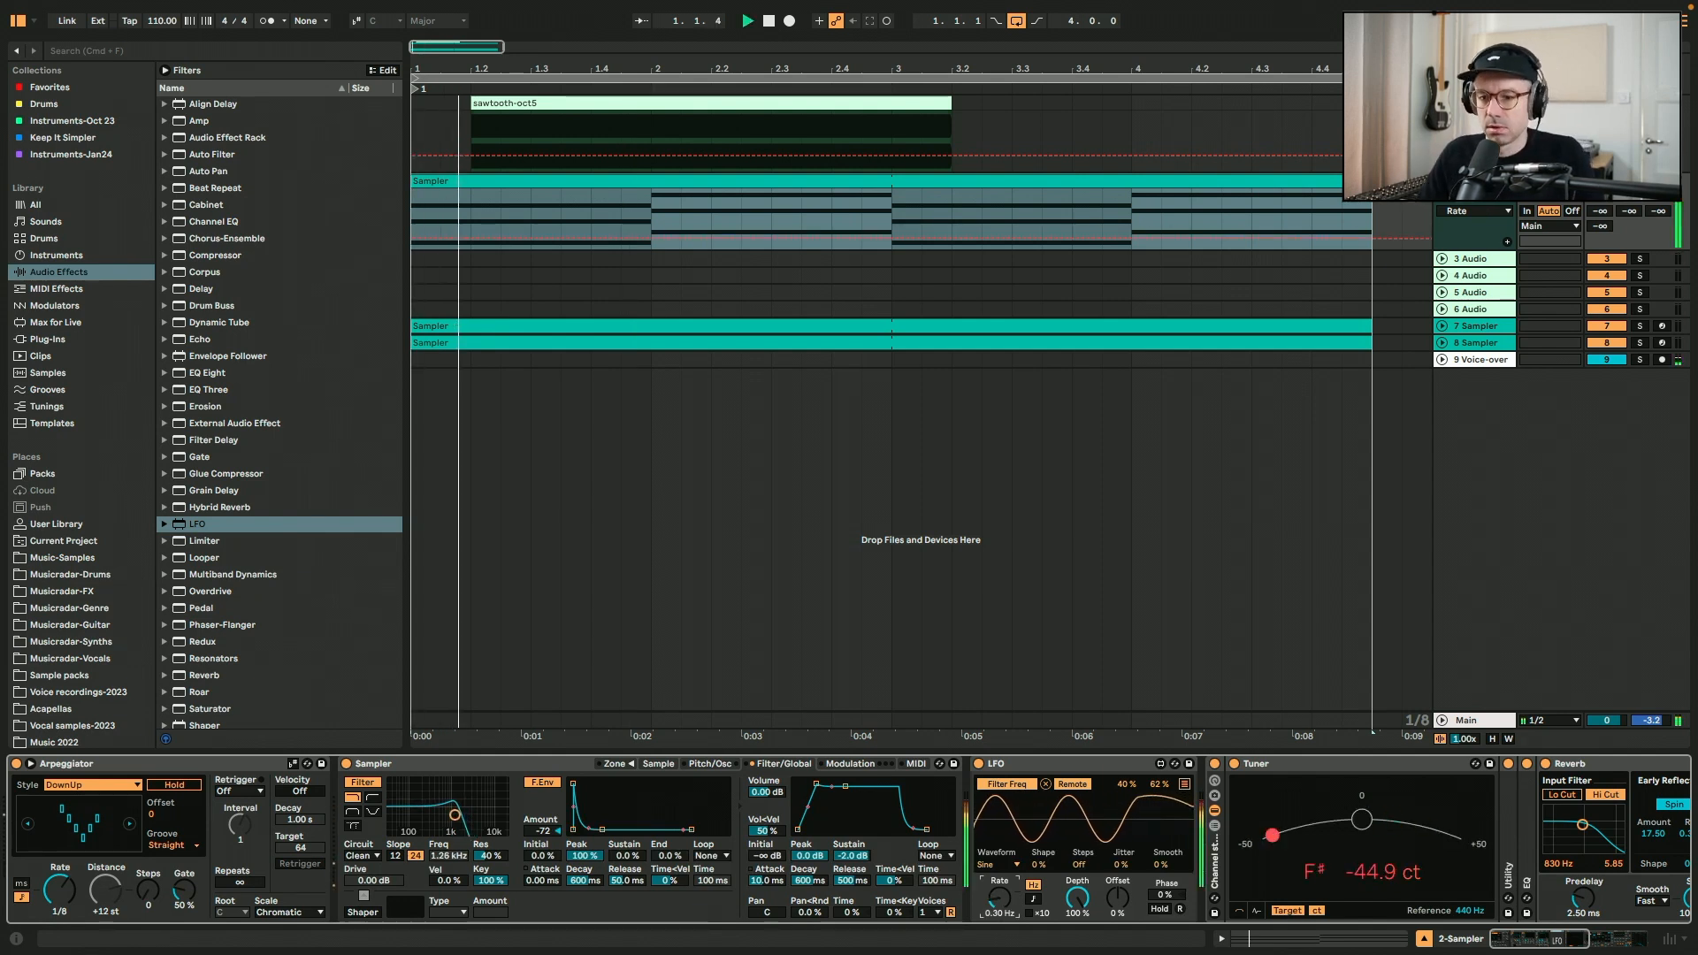
pyautogui.moveTo(1163, 787); pyautogui.dragTo(1163, 780)
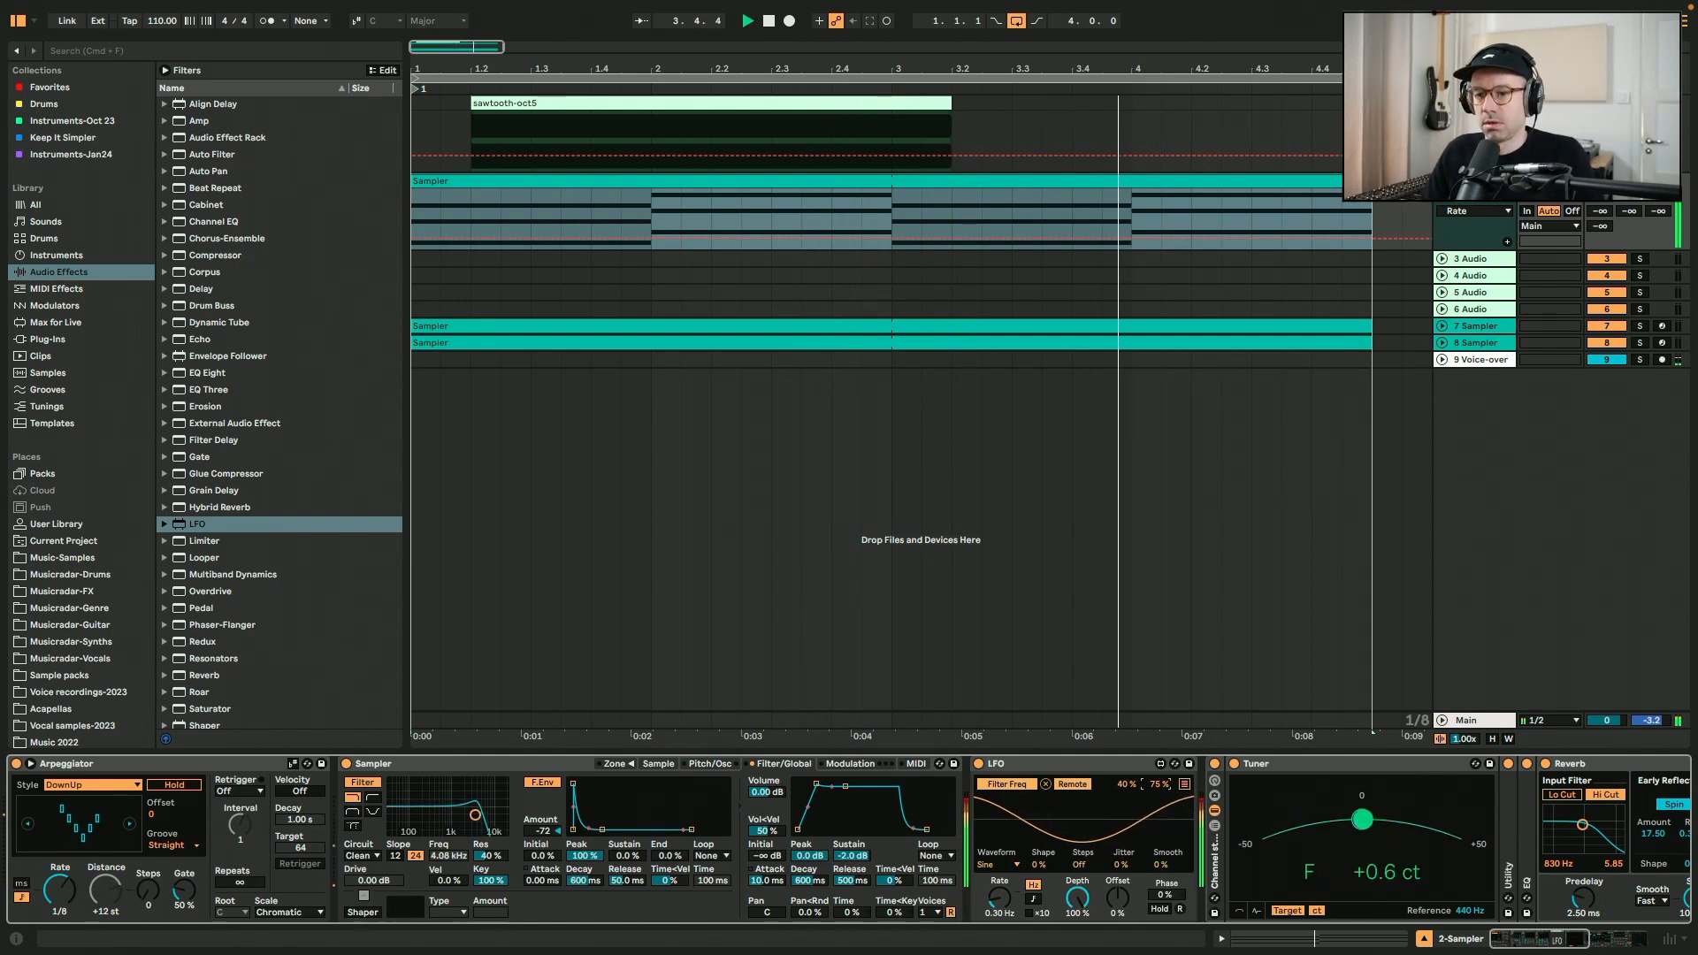
# Try a volume envelope release of about 1.1 s during playback, undo it, and play the arpeggio again
pyautogui.click(1078, 765)
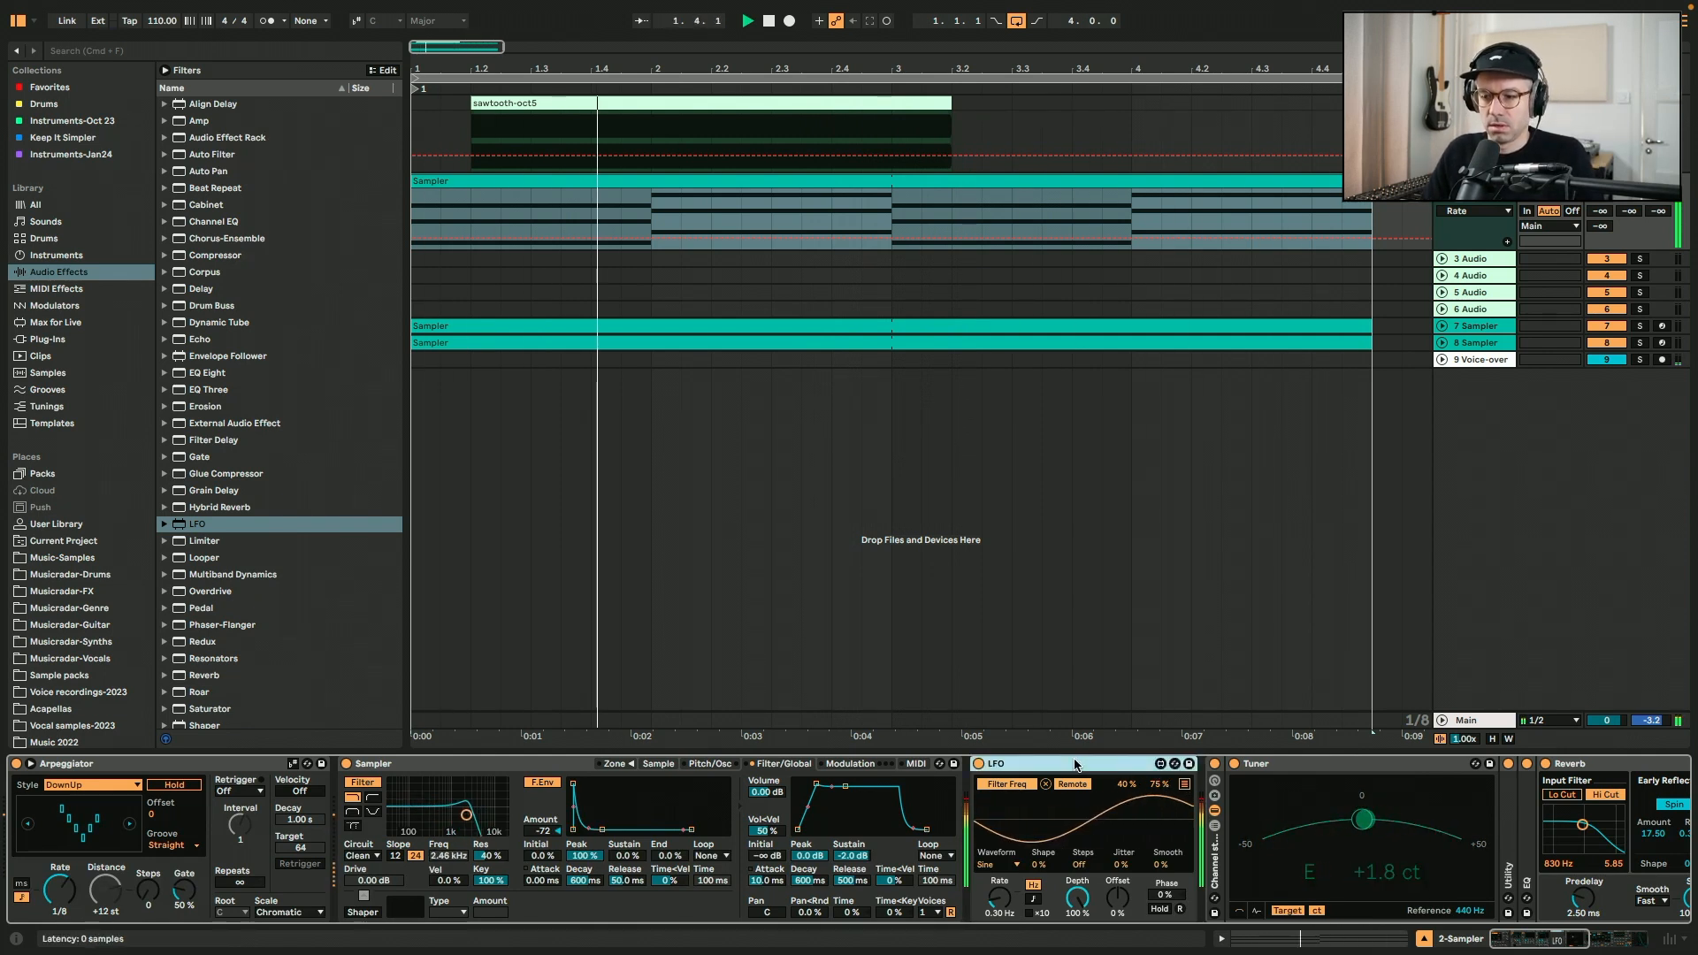
pyautogui.moveTo(852, 881); pyautogui.dragTo(856, 878)
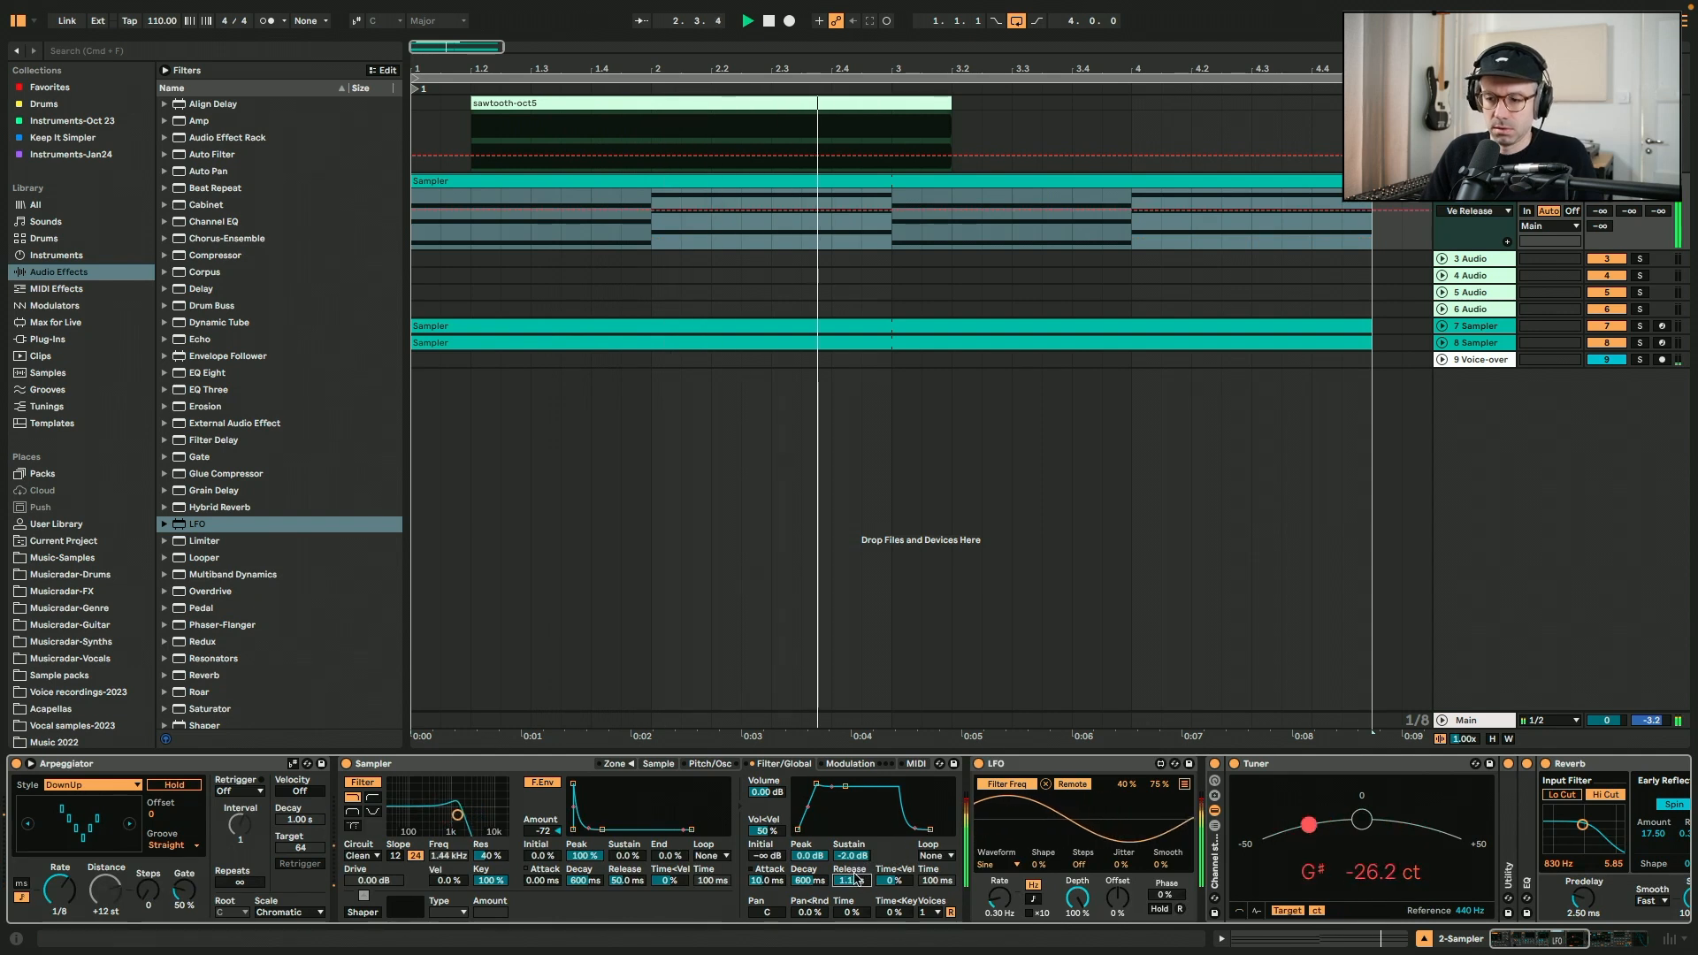
pyautogui.press('space')
pyautogui.press('super+z')
pyautogui.press('space')
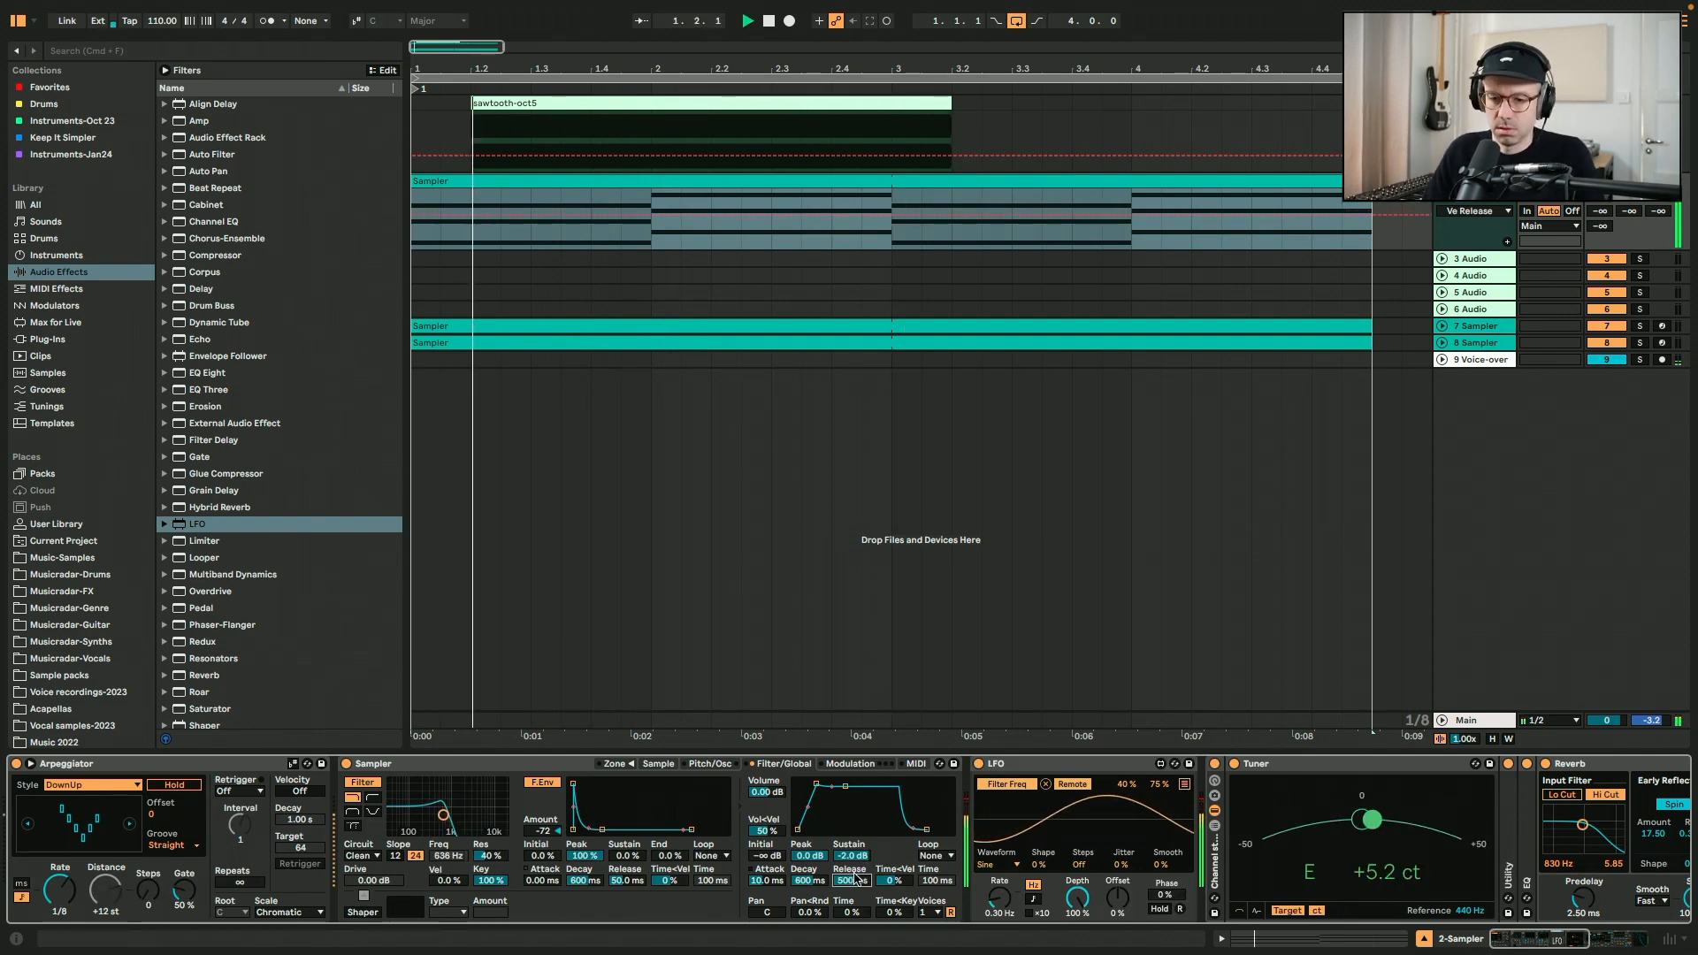